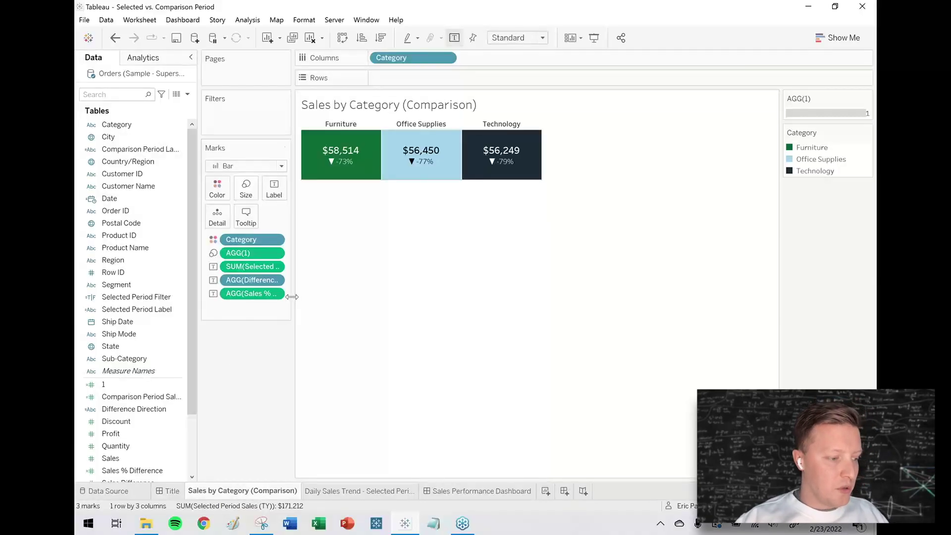
Widen the Marks card and the Data pane so the long field names show in full
drag(301, 296, 319, 296)
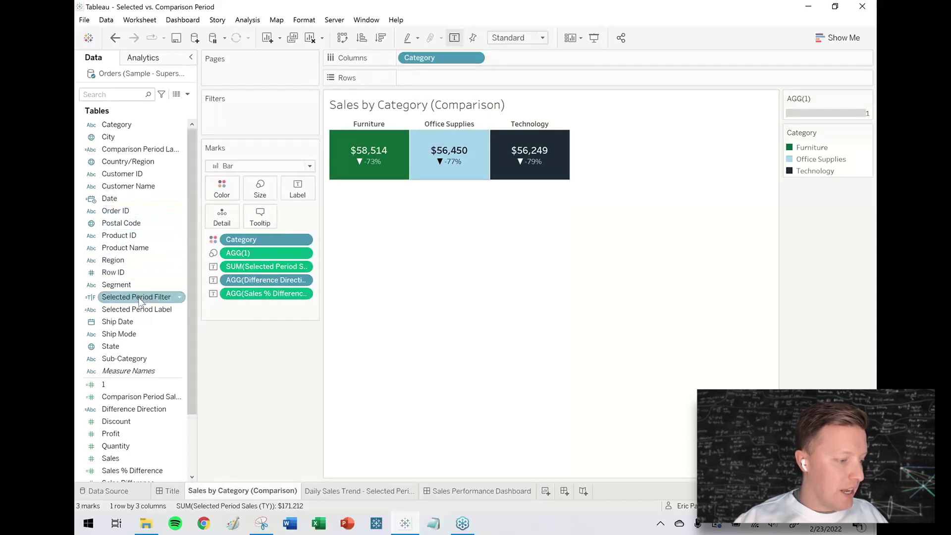
drag(197, 312, 216, 322)
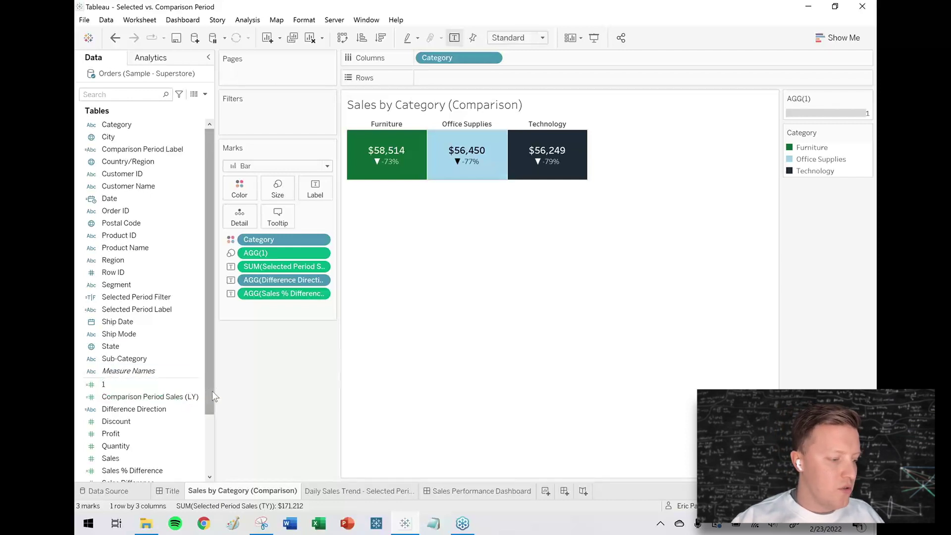
drag(214, 391, 223, 392)
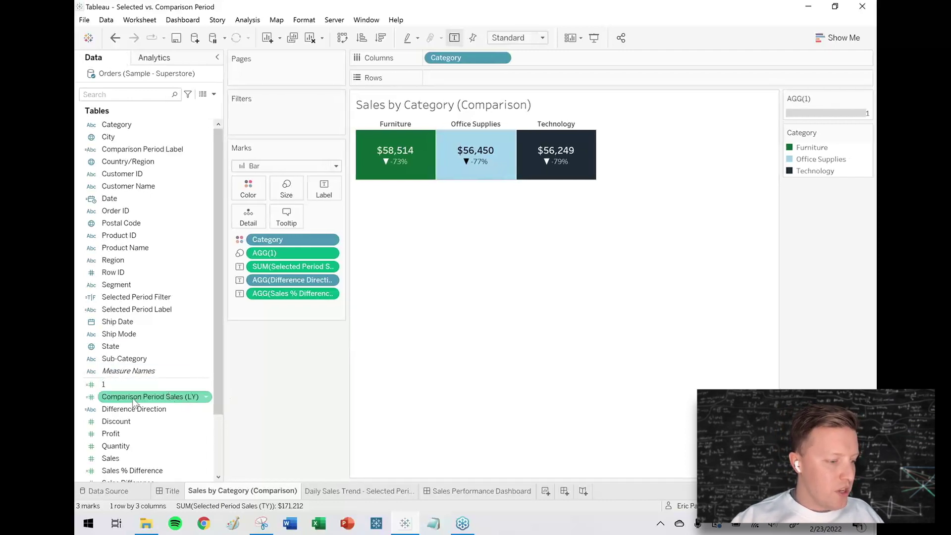
Examine the formulas of the Selected Period Sales (TY) and Comparison Period Sales (LY) calculated fields without changing them
drag(218, 387, 214, 434)
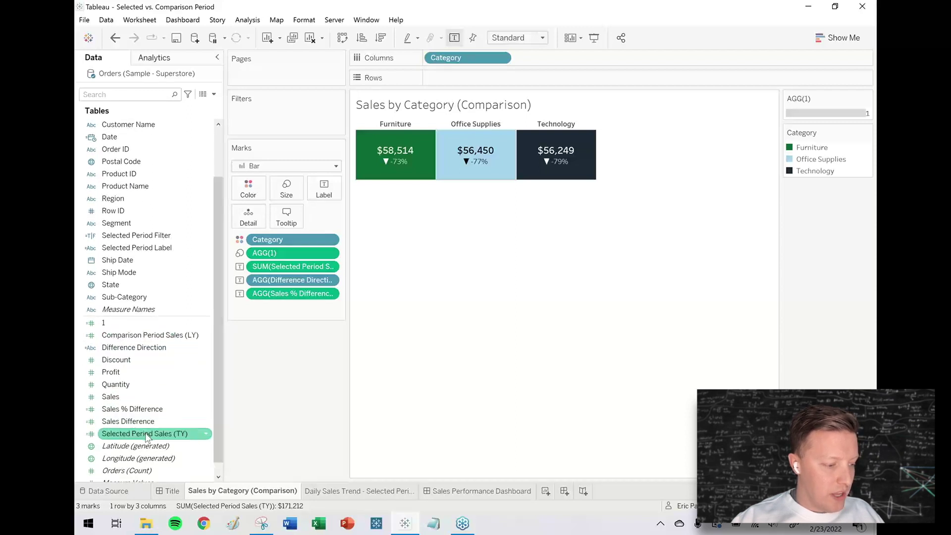
right_click(144, 433)
click(171, 240)
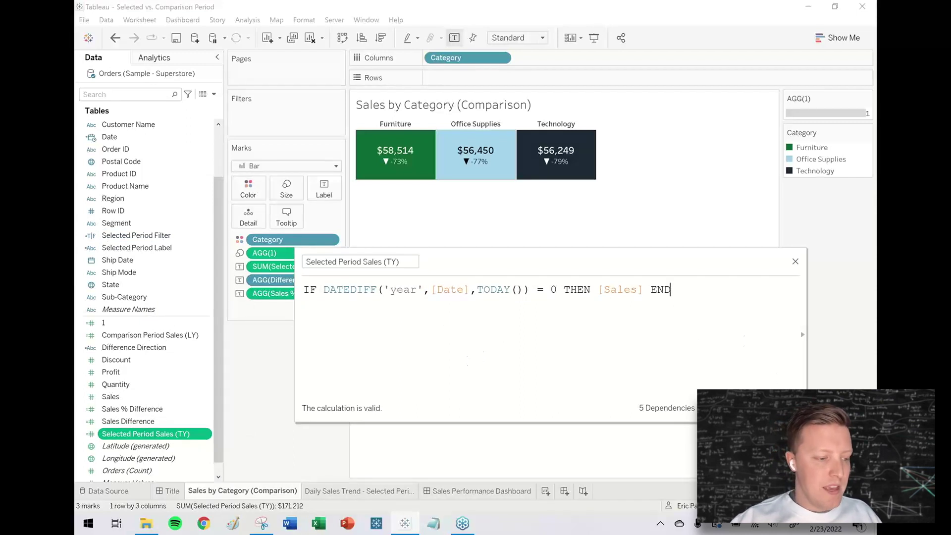
click(779, 407)
right_click(180, 336)
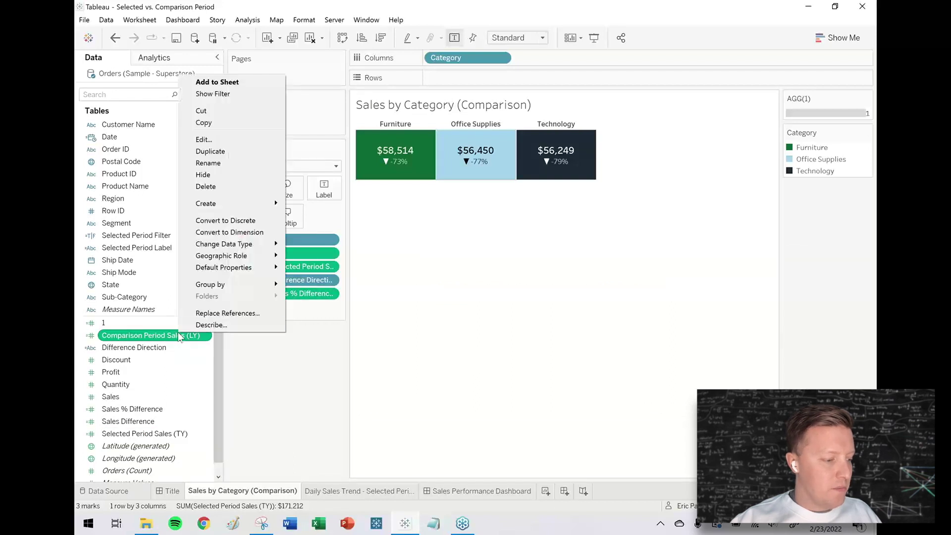
click(219, 140)
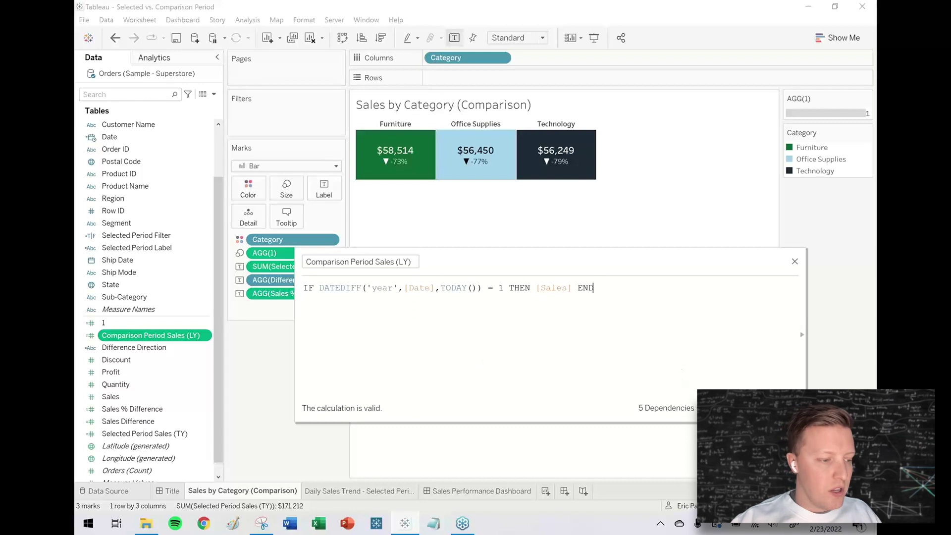
click(780, 407)
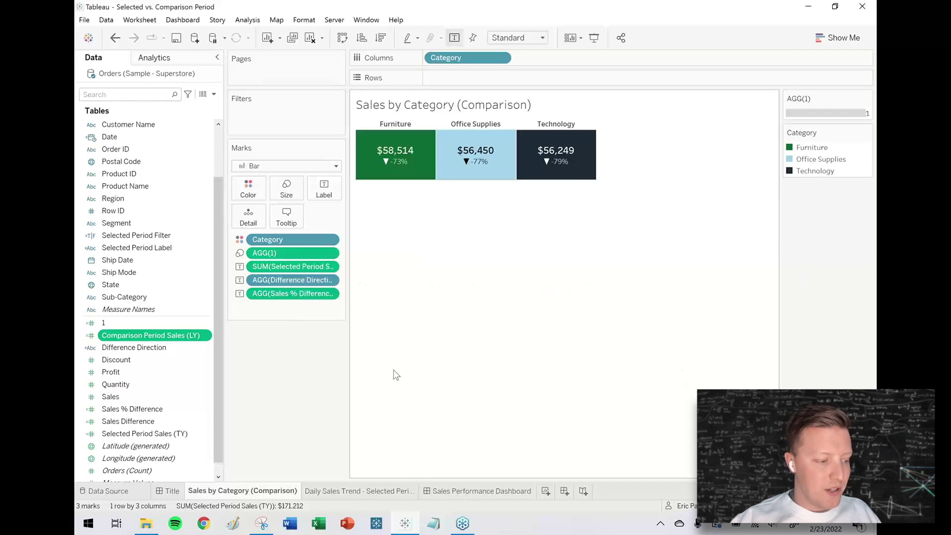
Examine the Sales Difference formula and the period comparison options on the Title dashboard, ending on the Sales by Category (Comparison) sheet
right_click(151, 423)
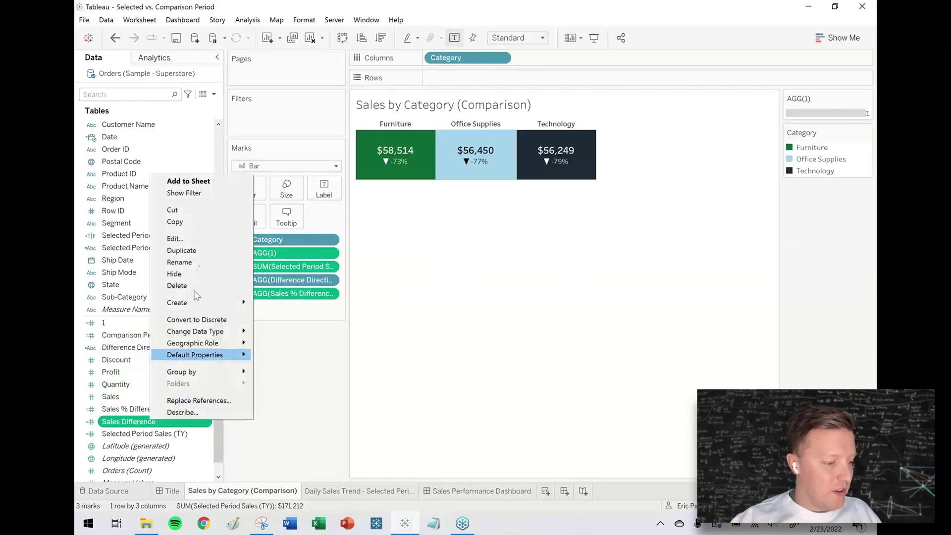
click(174, 238)
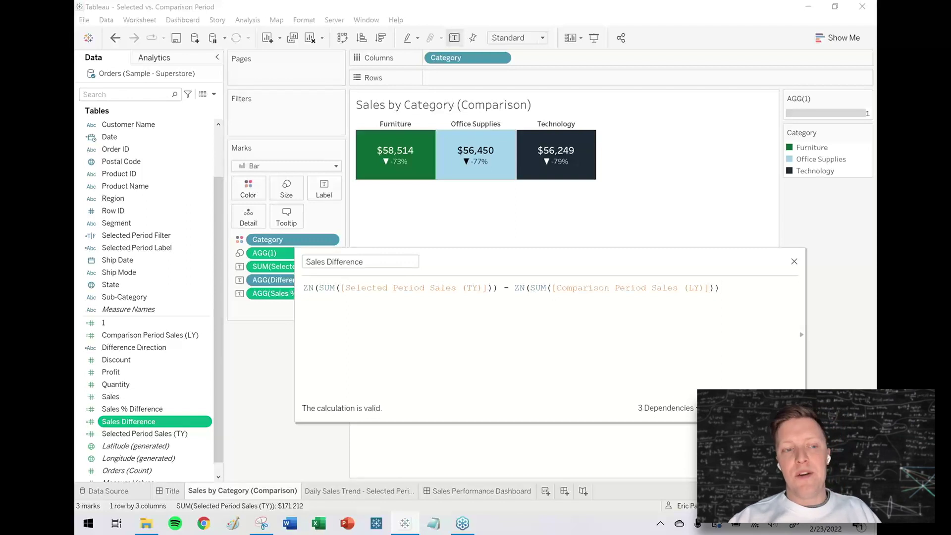
key(Escape)
click(170, 492)
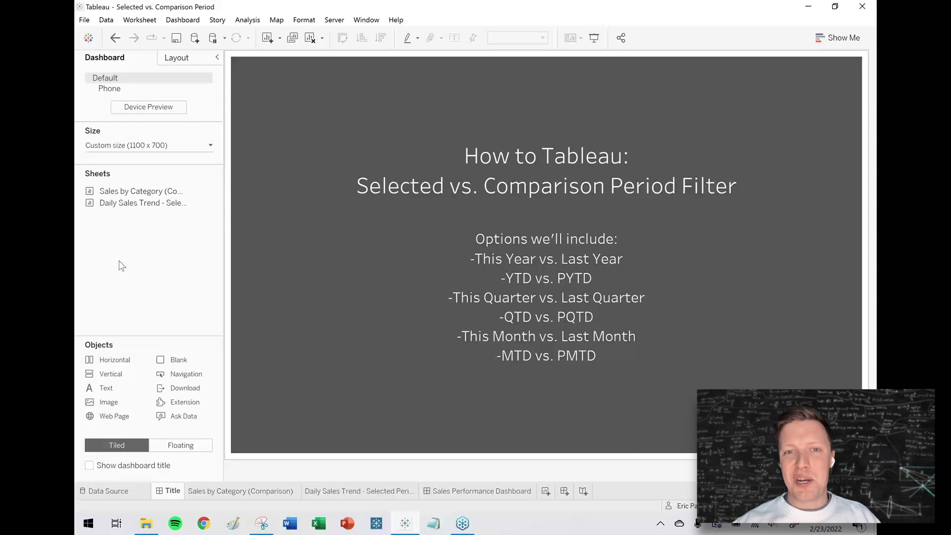
click(263, 490)
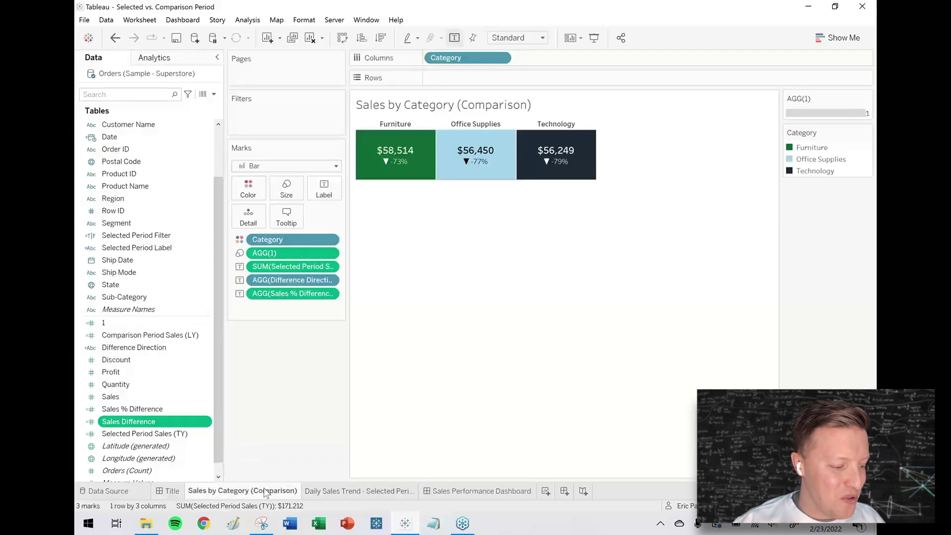
Start a new parameter named Date Range with the Integer data type
click(214, 94)
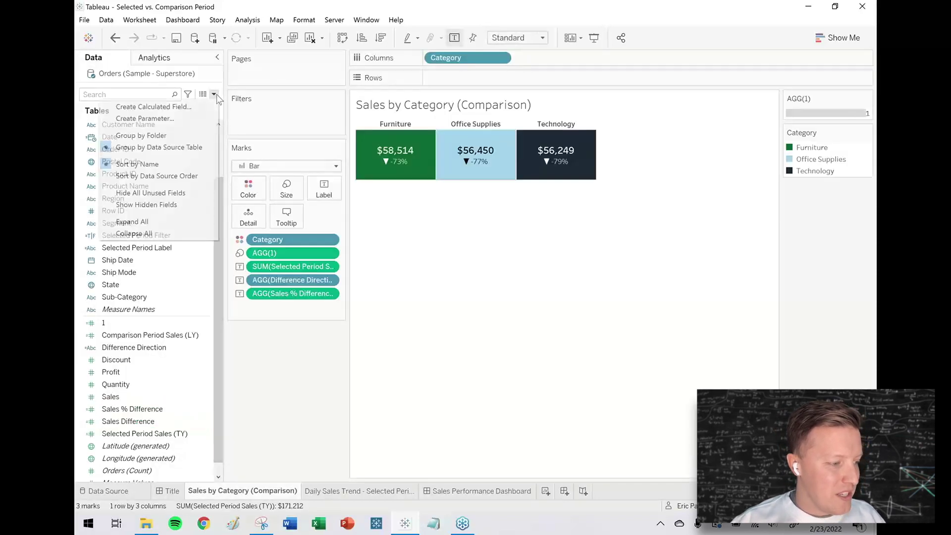
click(203, 119)
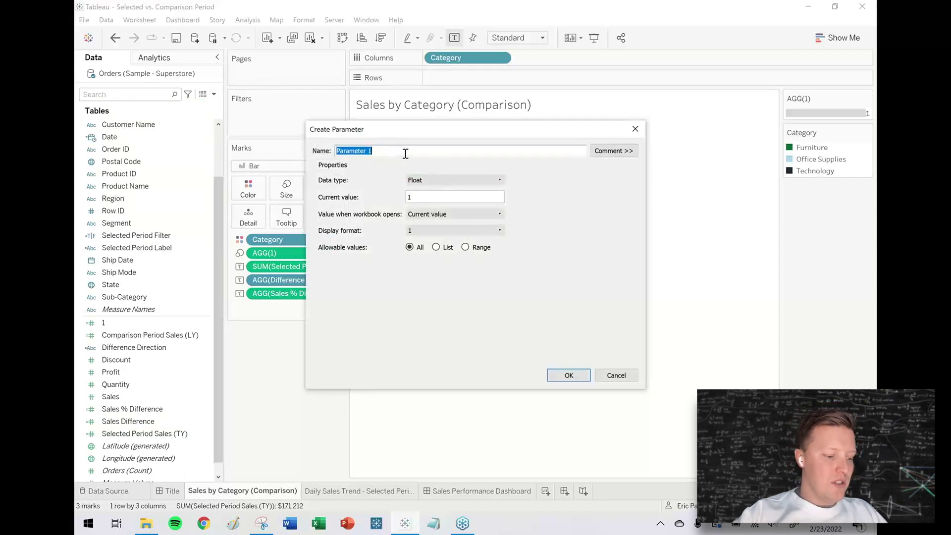
text(Date Range)
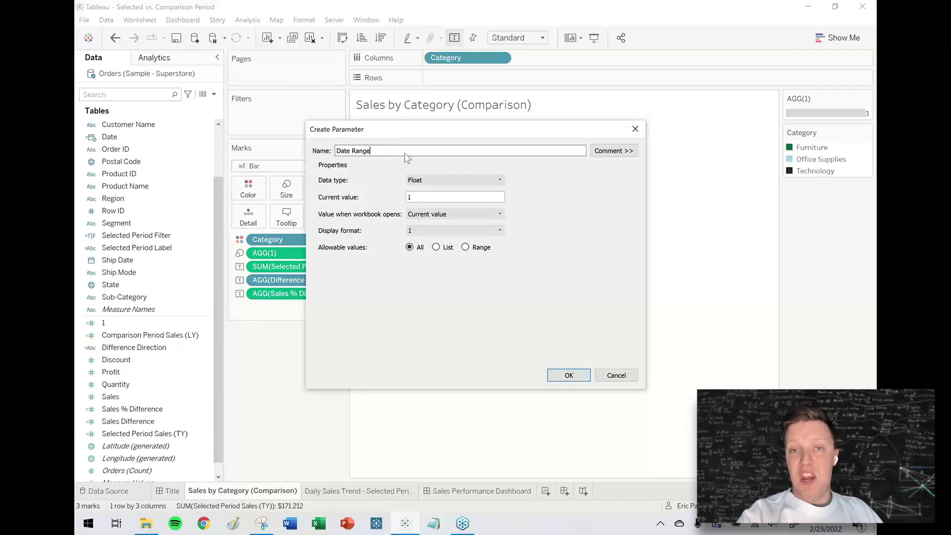
click(458, 180)
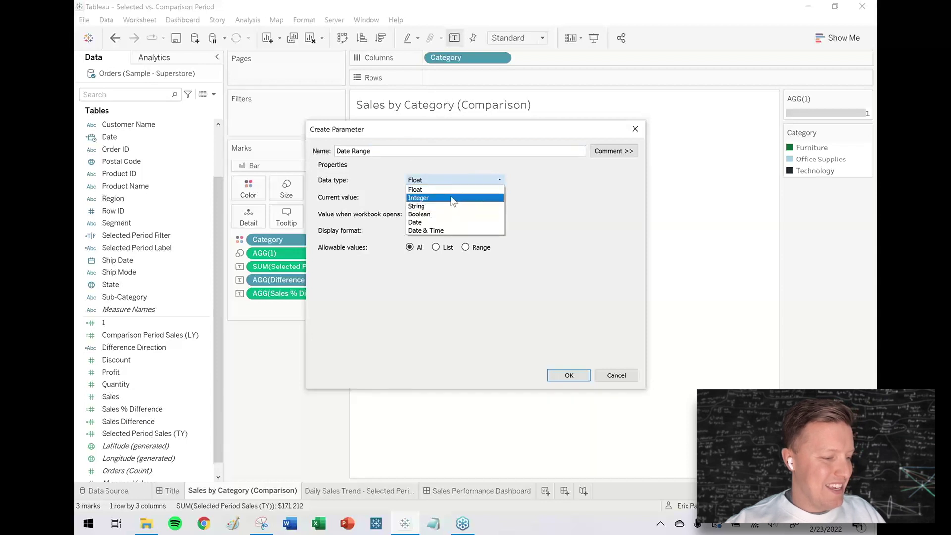
click(453, 198)
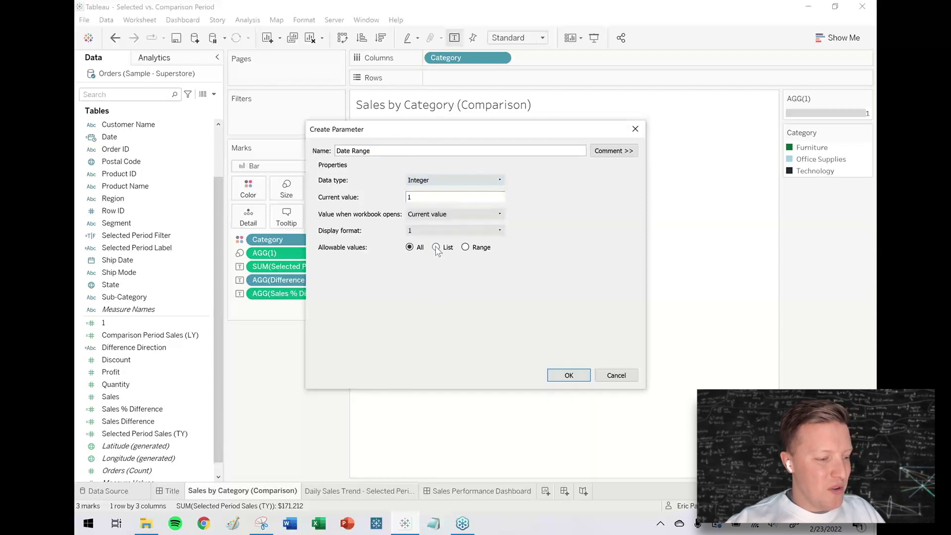
Restrict the parameter's allowable values to a list containing the values 1 through 6
click(436, 247)
click(396, 297)
text(1)
key(Return)
text(2)
key(Return)
text(3)
key(Return)
text(4)
key(Return)
text(5 6)
key(Return)
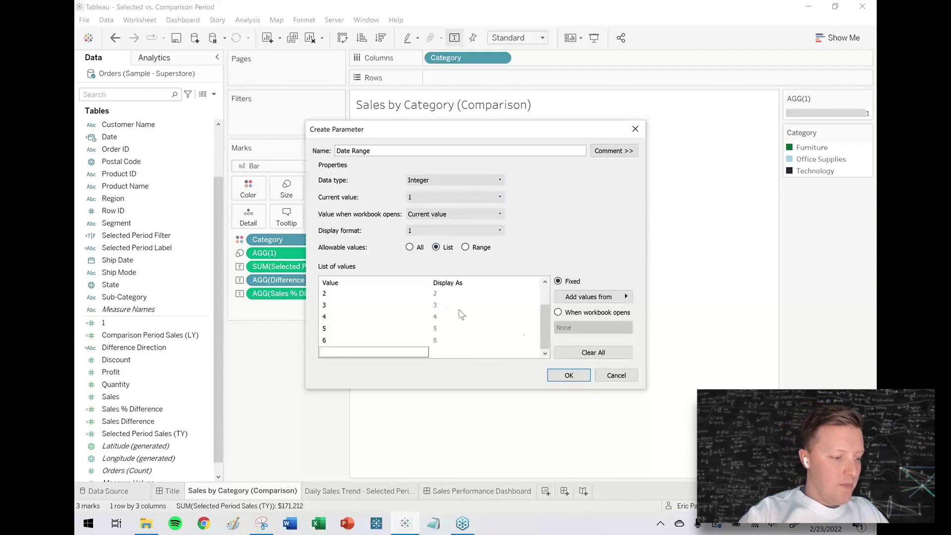
Set the display names of list values 1 and 2 to This Year and Year to Date
click(478, 297)
text(This Year)
key(Return)
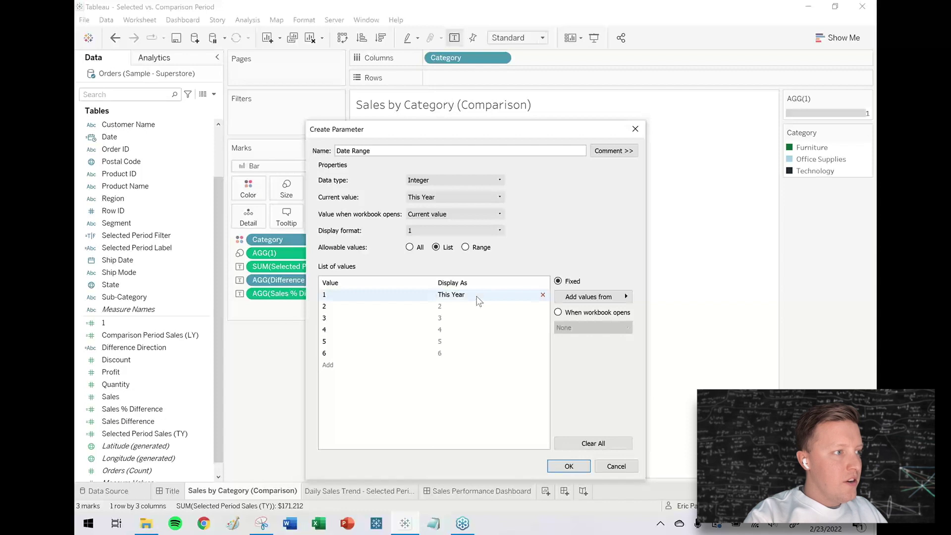
click(463, 303)
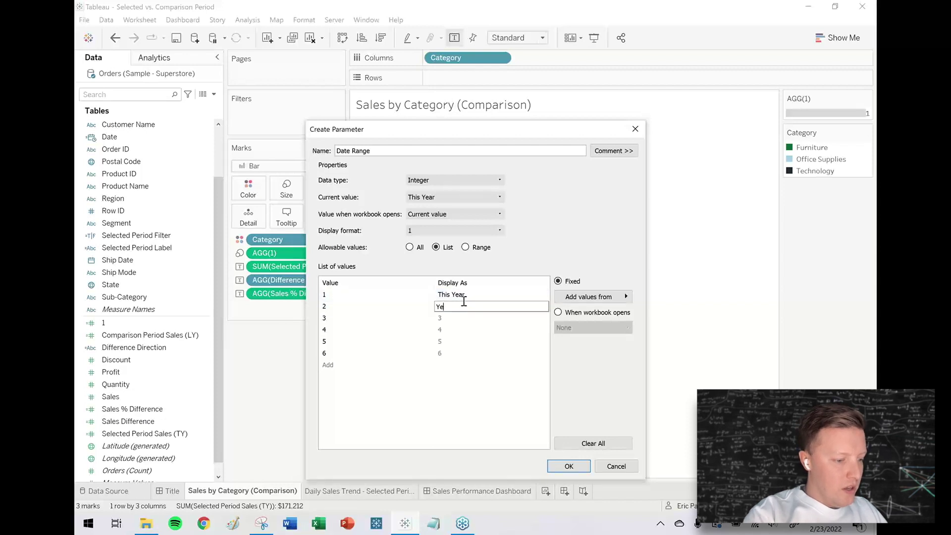
text(Year to Date)
key(Return)
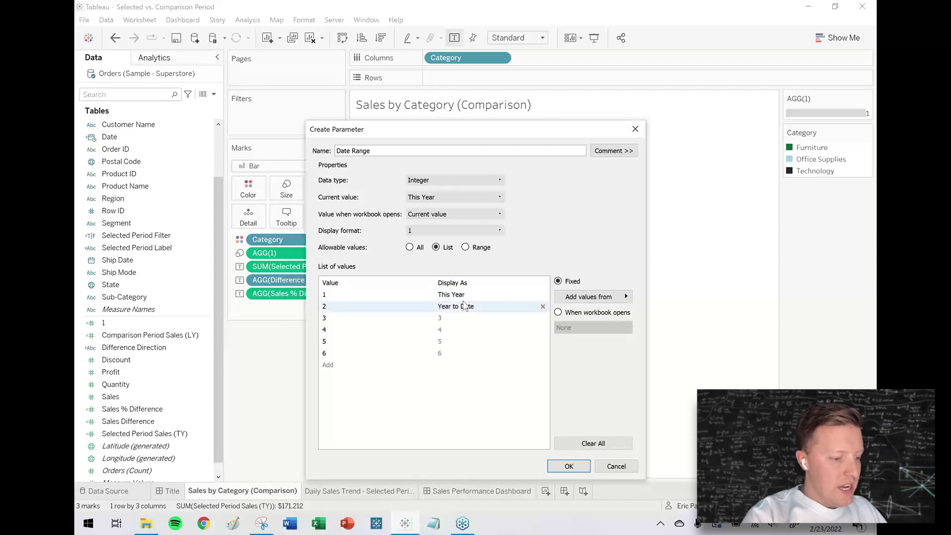
Set the display names of list values 3 and 4 to This Quarter and Quarter to Date
click(449, 319)
text(This Quarter)
key(Return)
click(448, 329)
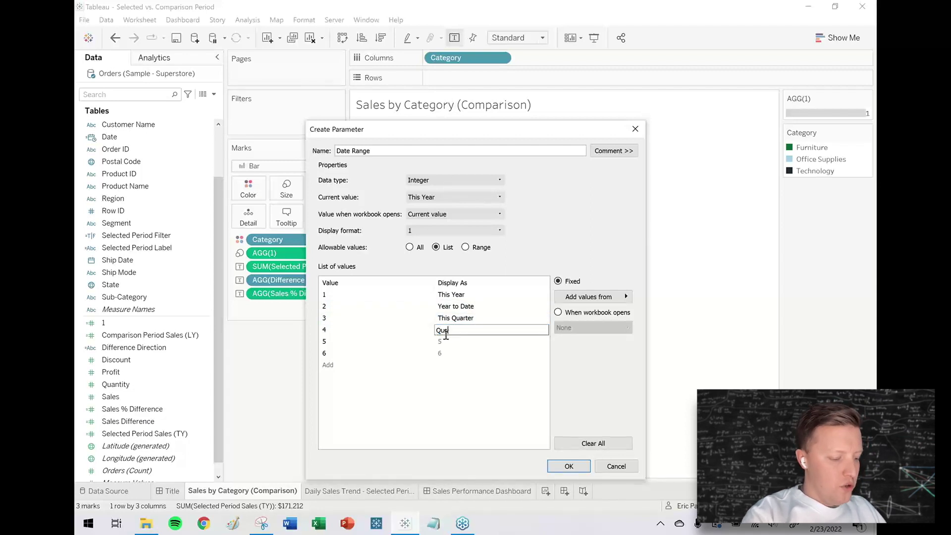
text(Quarter to Date)
key(Return)
Set the display names of list values 5 and 6 to This Month and Month to Date
click(445, 342)
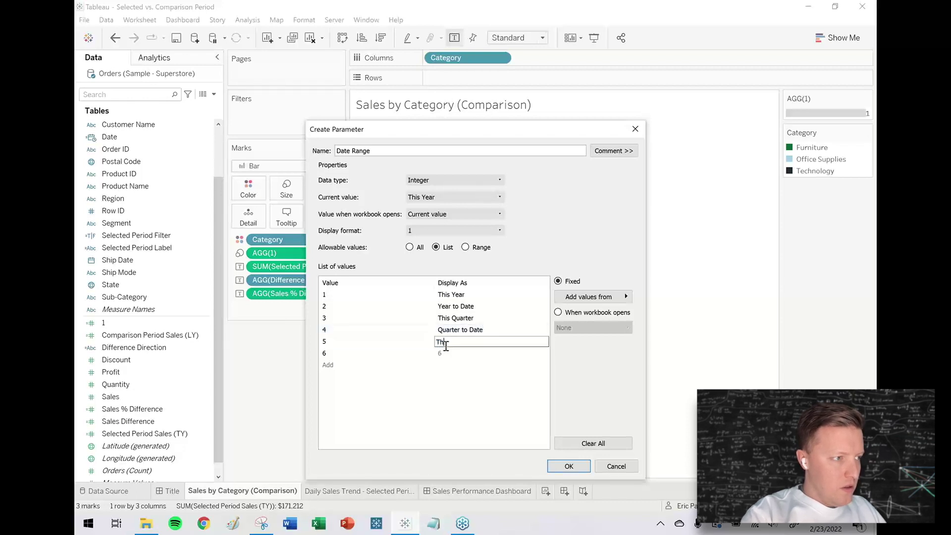
key(Return)
click(444, 353)
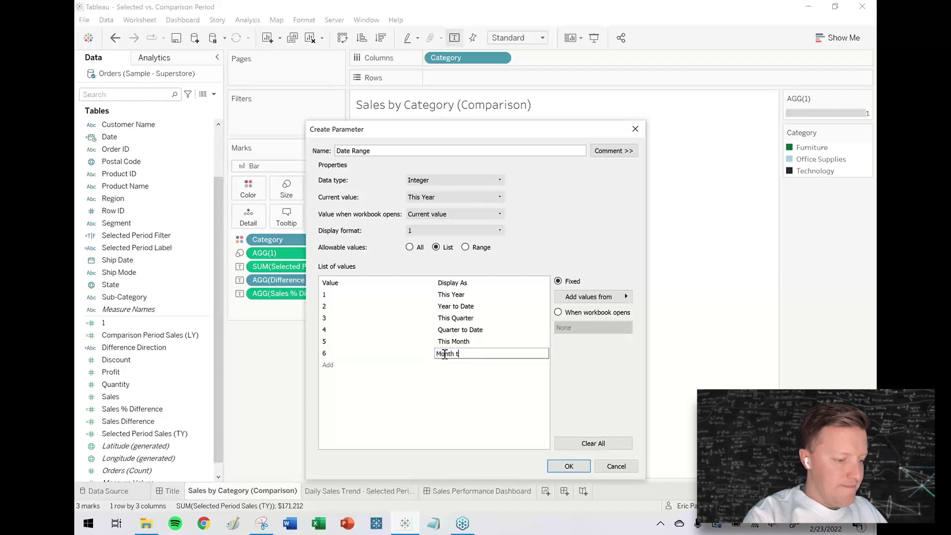
text(Month to Date)
key(Return)
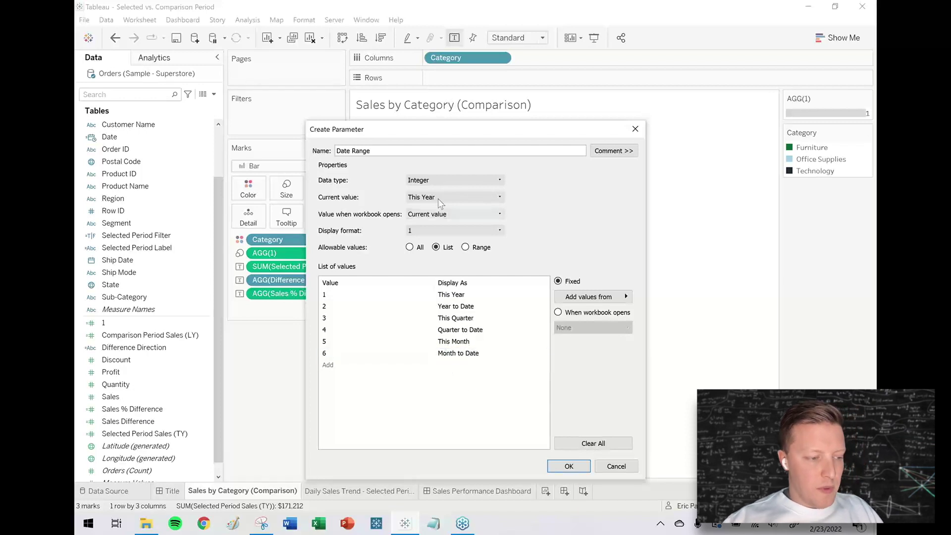
Try QtD as the display name of value 4, and restore it to Quarter to Date
click(441, 182)
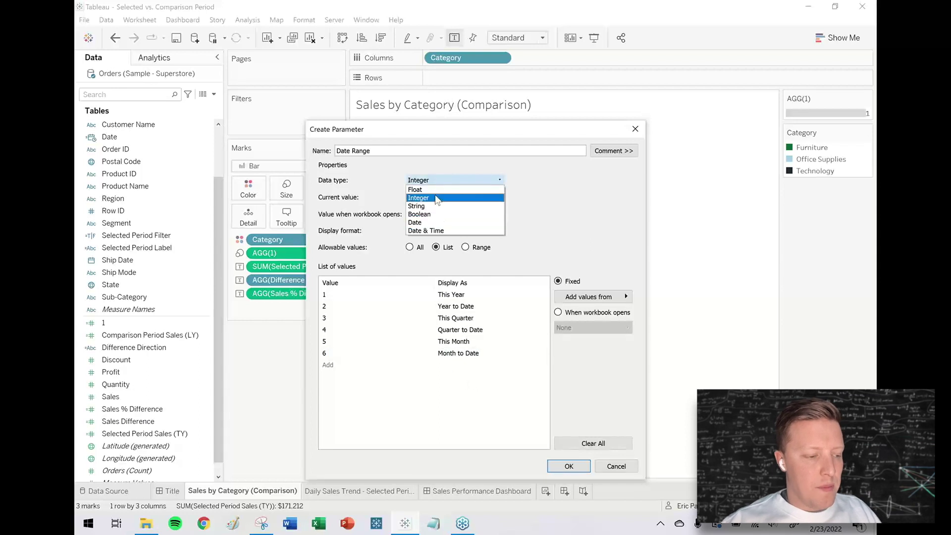
click(547, 212)
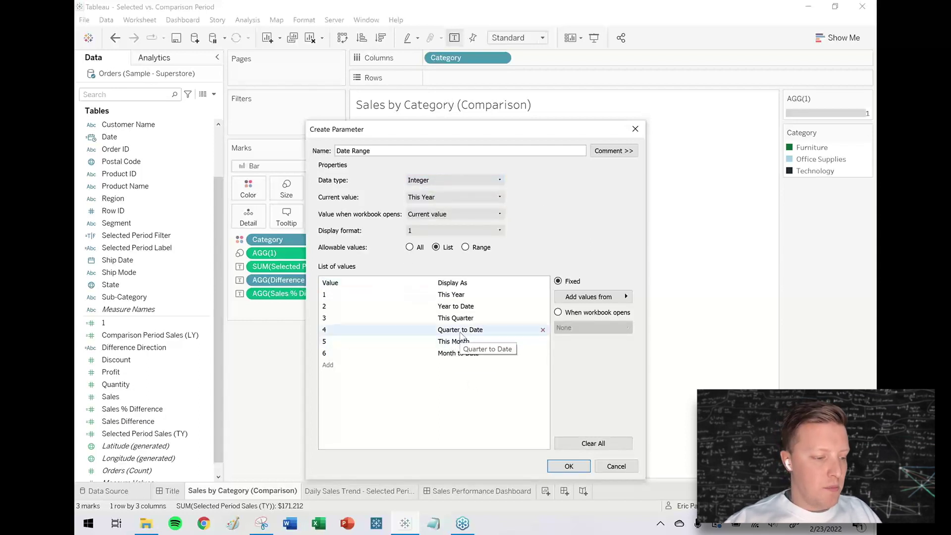
double_click(460, 329)
text(QtD)
key(Return)
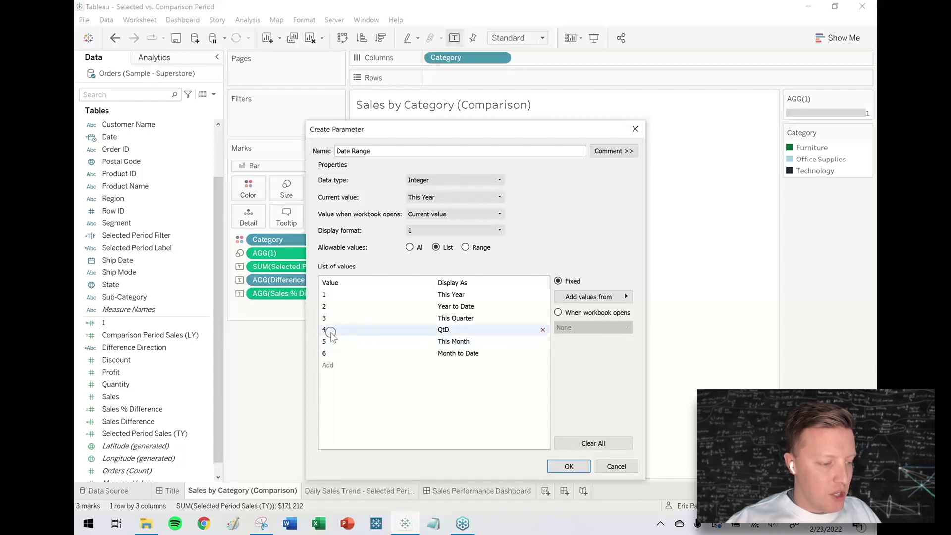
click(459, 329)
click(459, 329)
text(Quarter to Date)
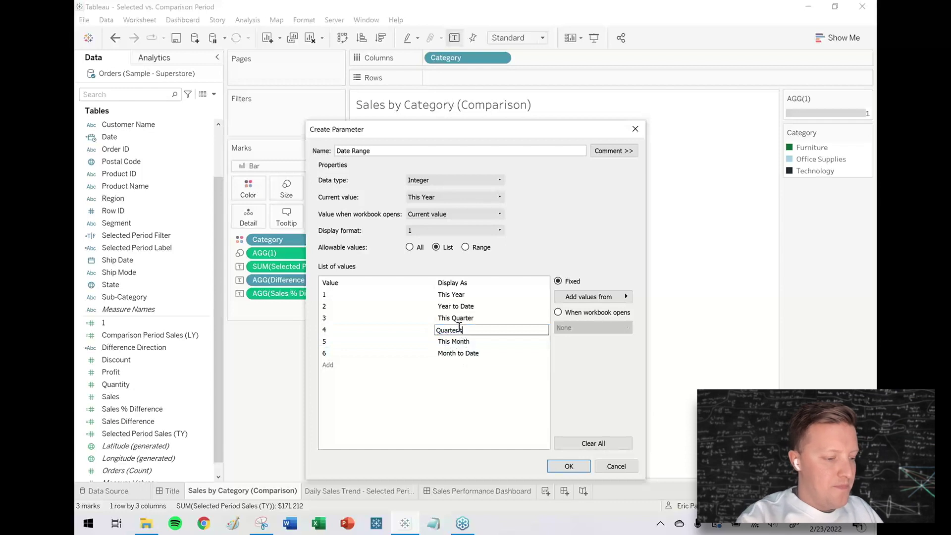
click(475, 381)
Save the Date Range parameter and show its control on the sheet
click(568, 466)
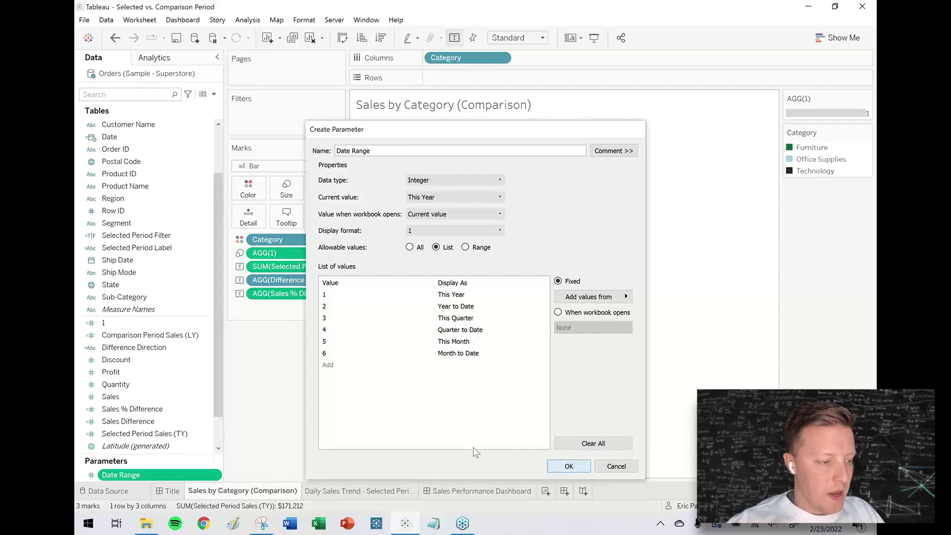
right_click(131, 475)
click(163, 293)
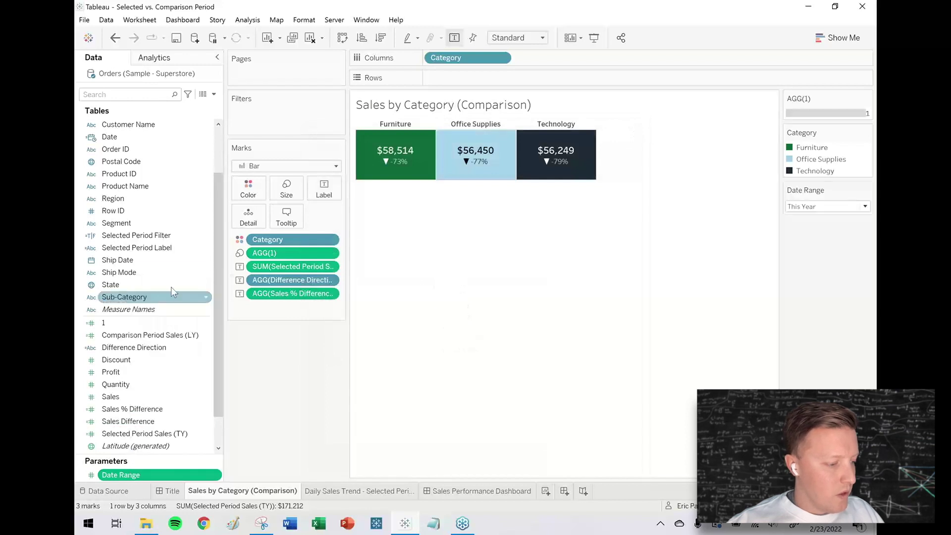
Try another period in the Date Range control and switch it back to This Year
click(803, 206)
click(812, 227)
click(814, 207)
click(810, 220)
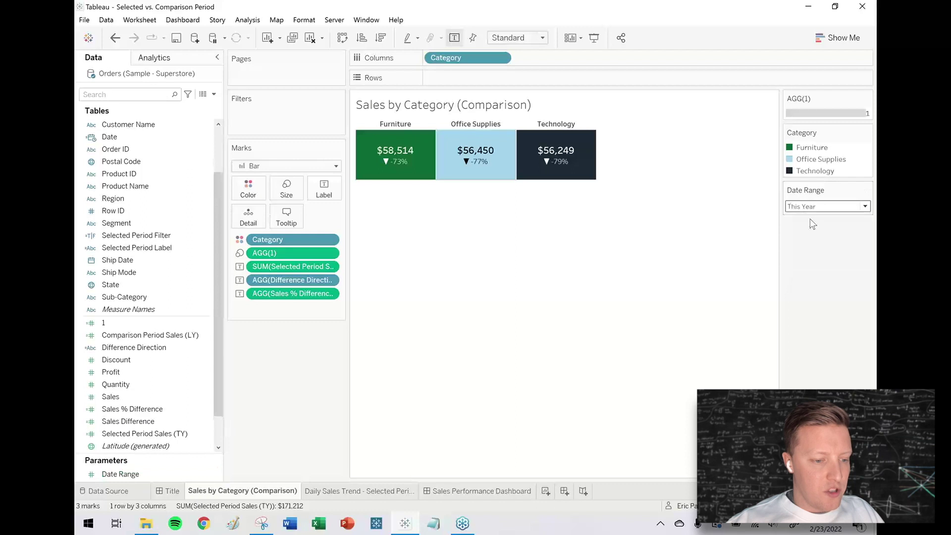
Create a calculated field named Selected Period Filter and begin its formula with CASE [Date Range]
click(214, 95)
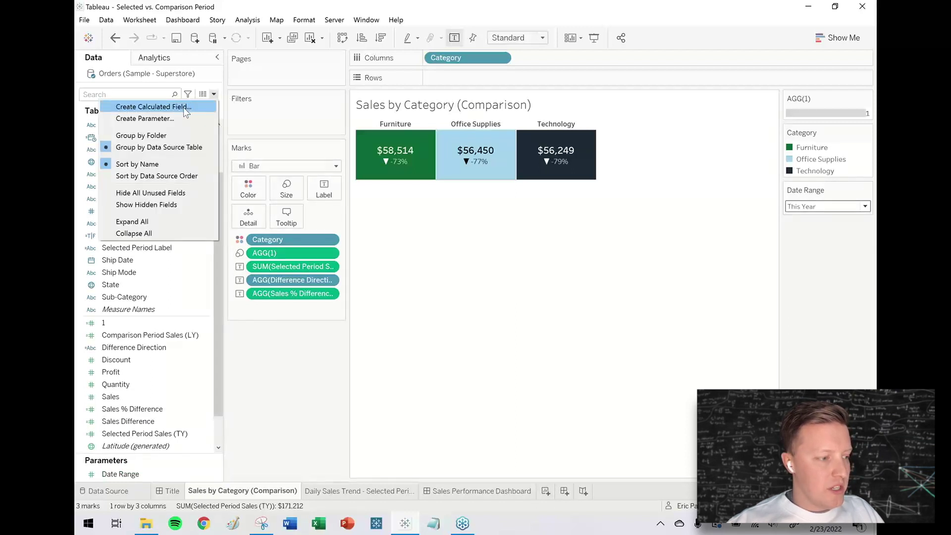
click(185, 109)
text(Selected Period Filter)
click(396, 315)
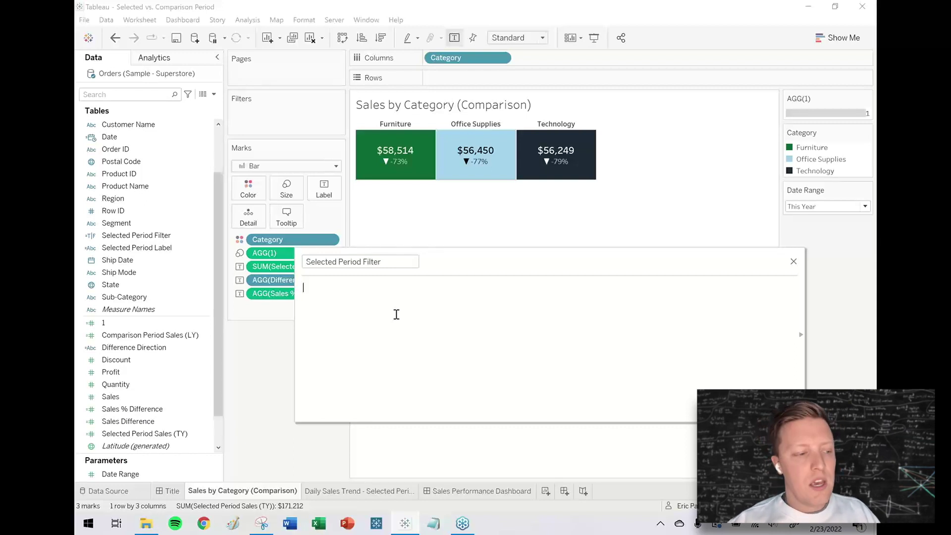
text(CASE date)
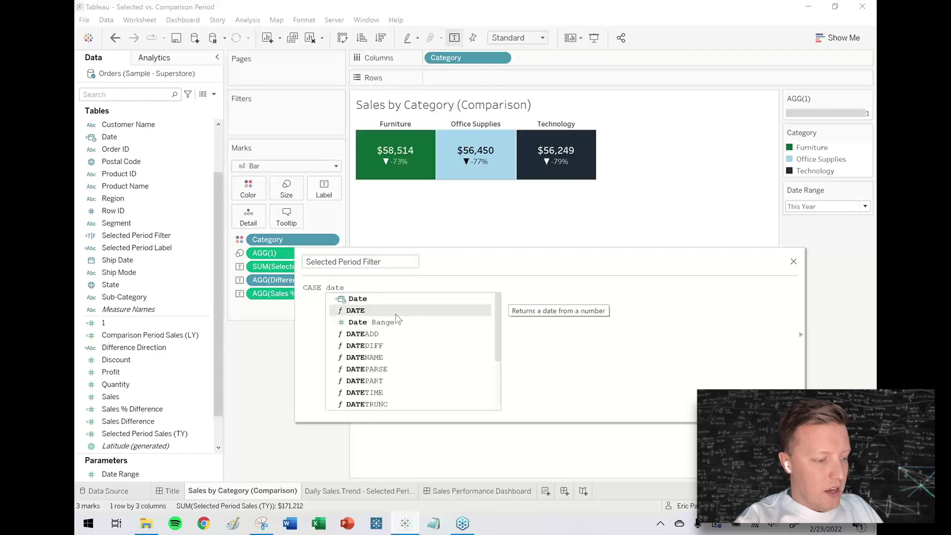
click(391, 322)
Add the first branch to the formula: WHEN 1 THEN DATEDIFF('year',[Date],TODAY()) = 0
text(WHEN)
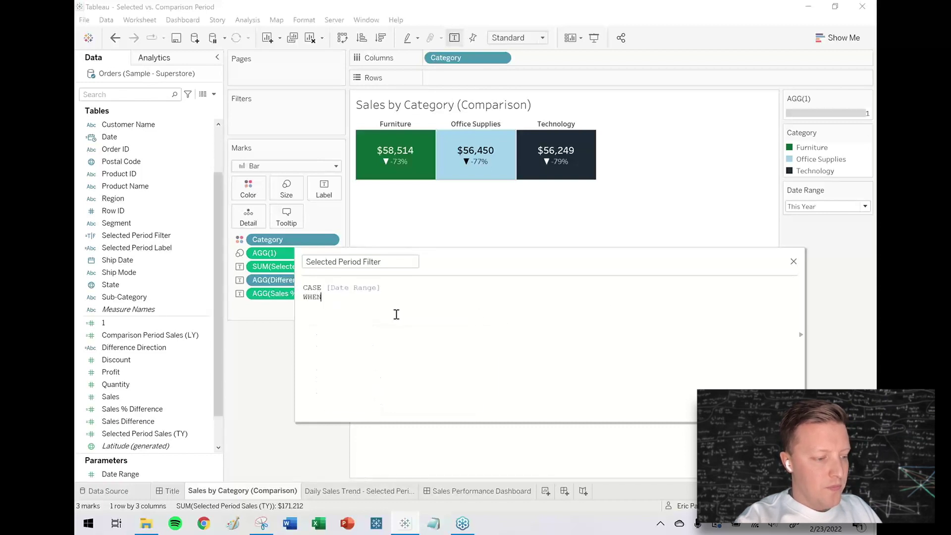
text( 1)
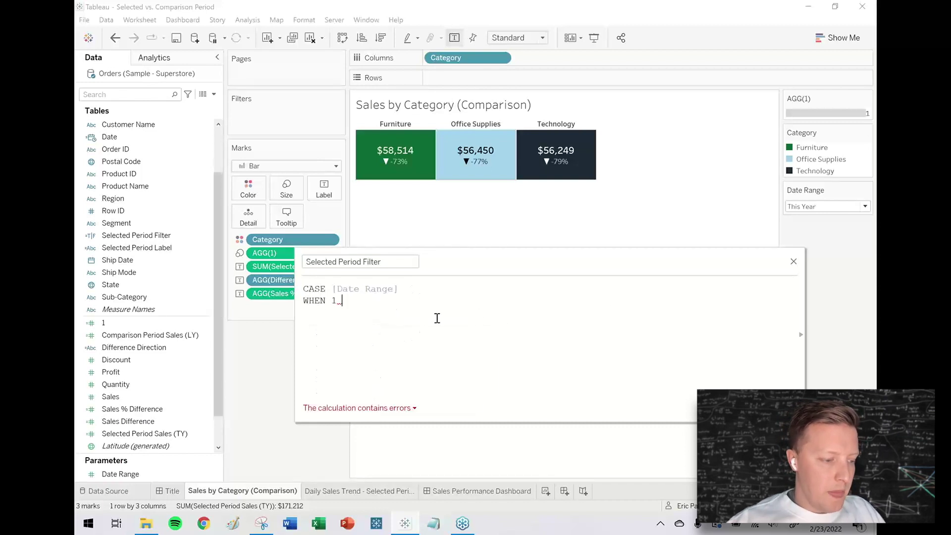
text( THEN DATED)
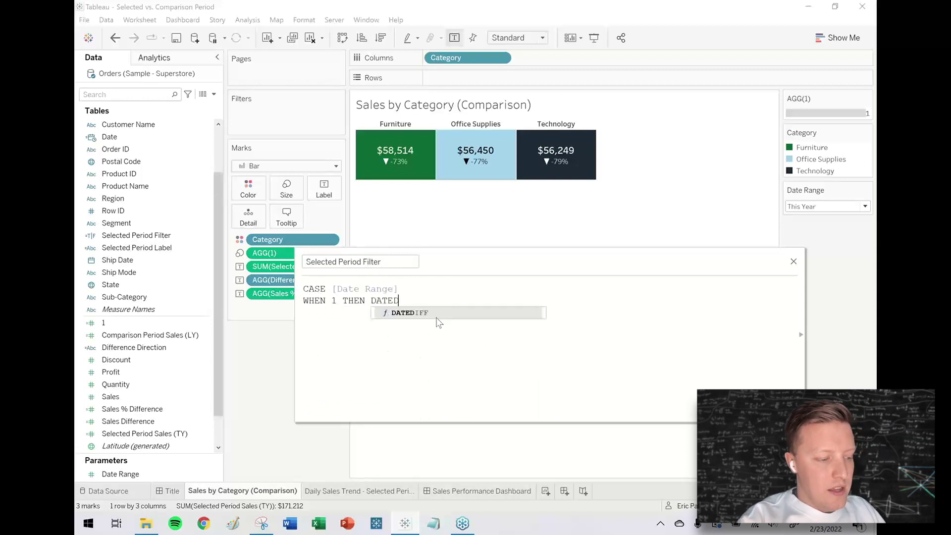
text(IFF('year',)
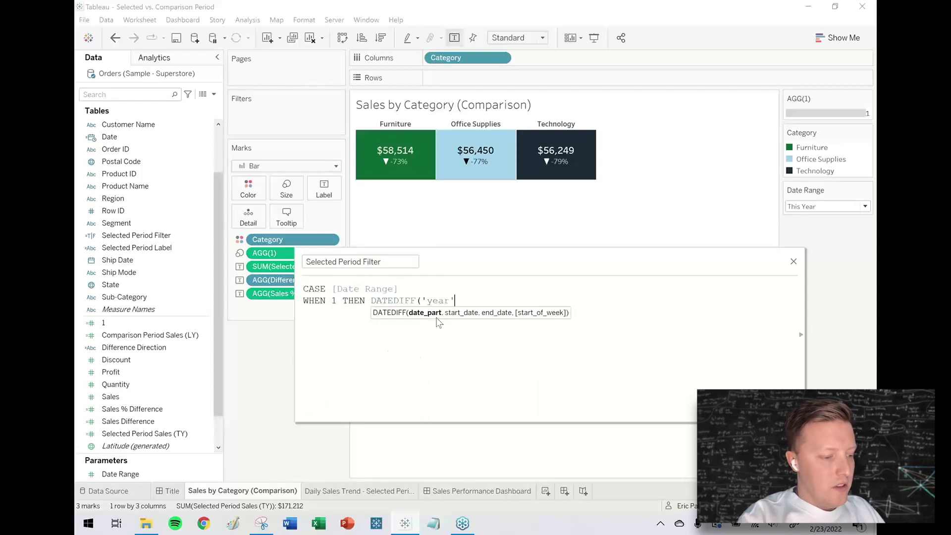
text([Date],)
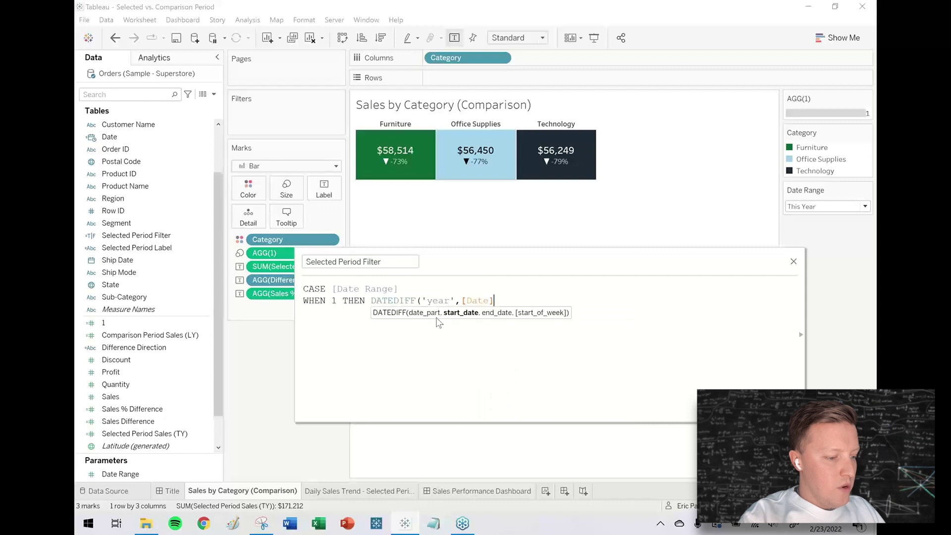
text(TODAY()) = 0)
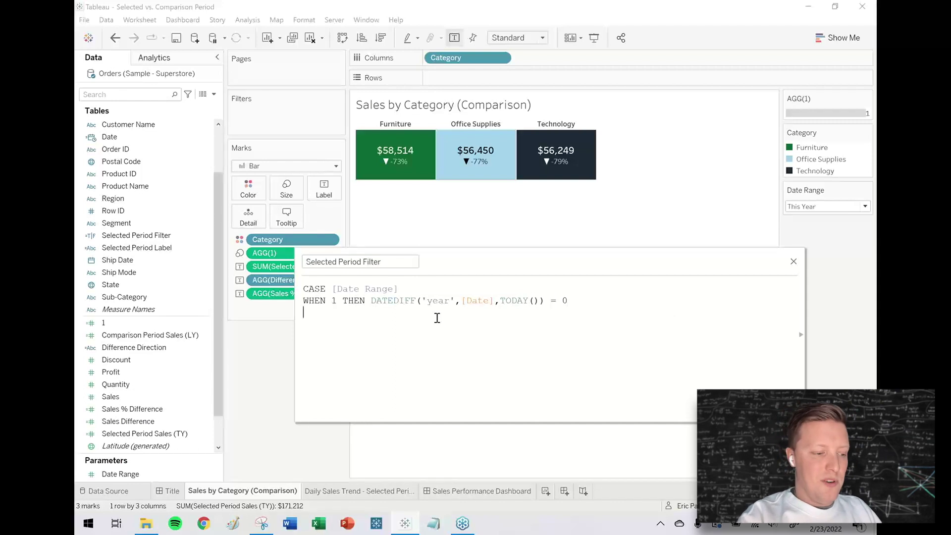
key(Return)
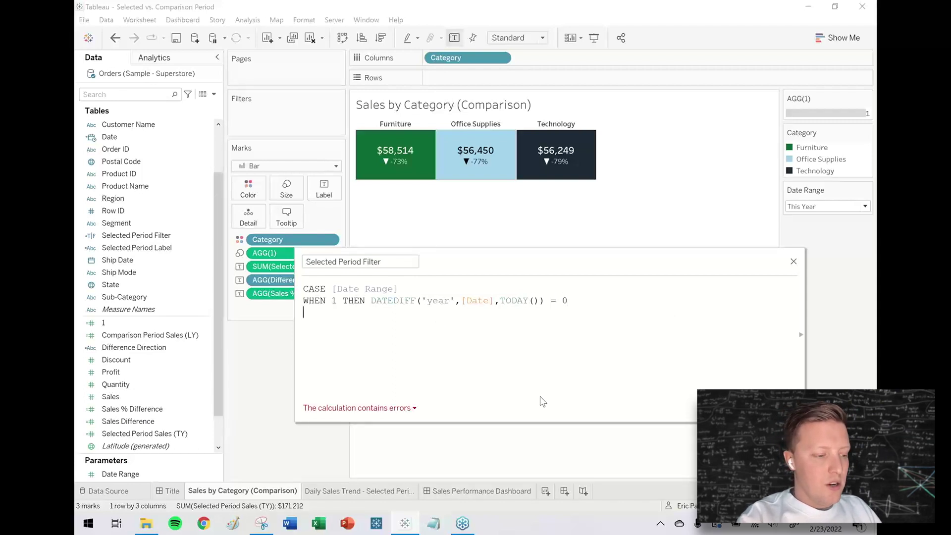
Add a WHEN 2 THEN branch that reuses the year condition DATEDIFF('year',[Date],TODAY()) = 0 from the first branch
text(WH)
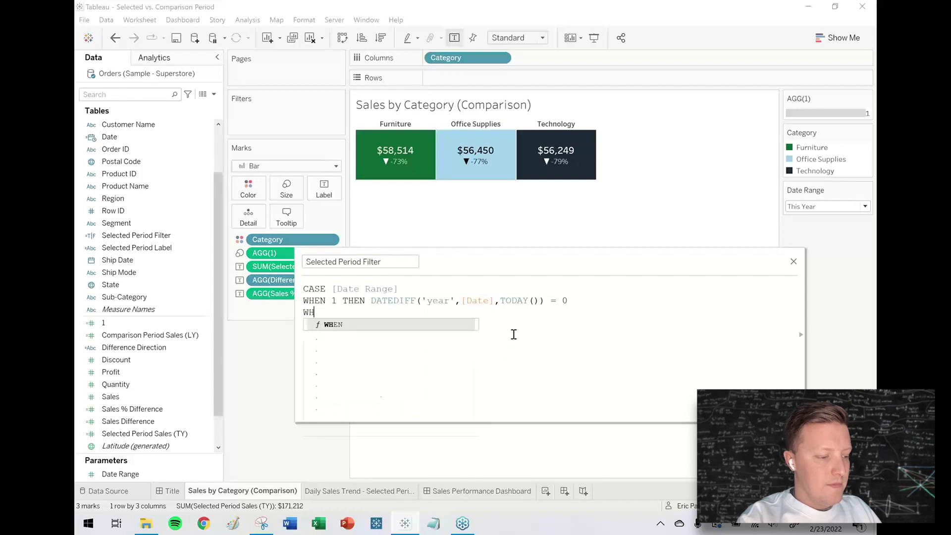
text(EN 2)
click(824, 205)
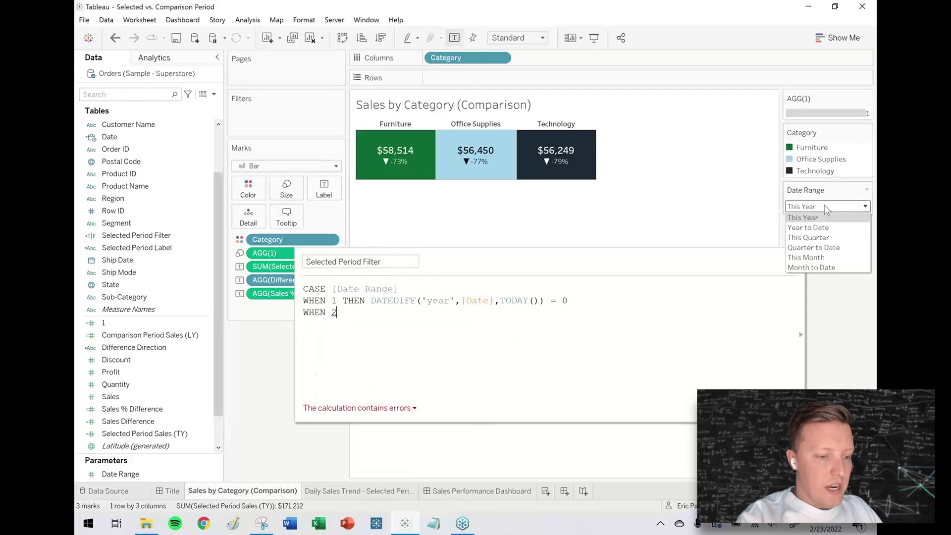
click(826, 208)
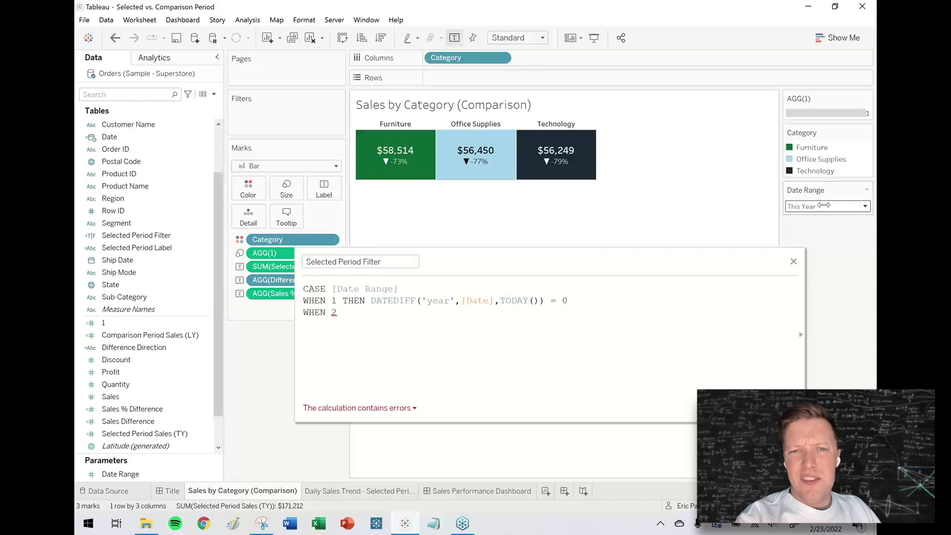
click(568, 318)
text(THEN)
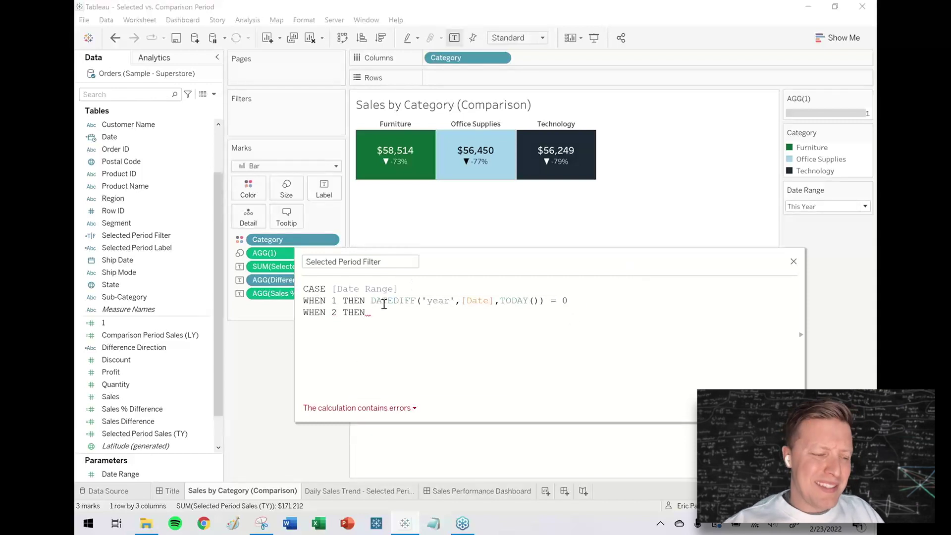
drag(371, 301, 573, 305)
key(ctrl+c)
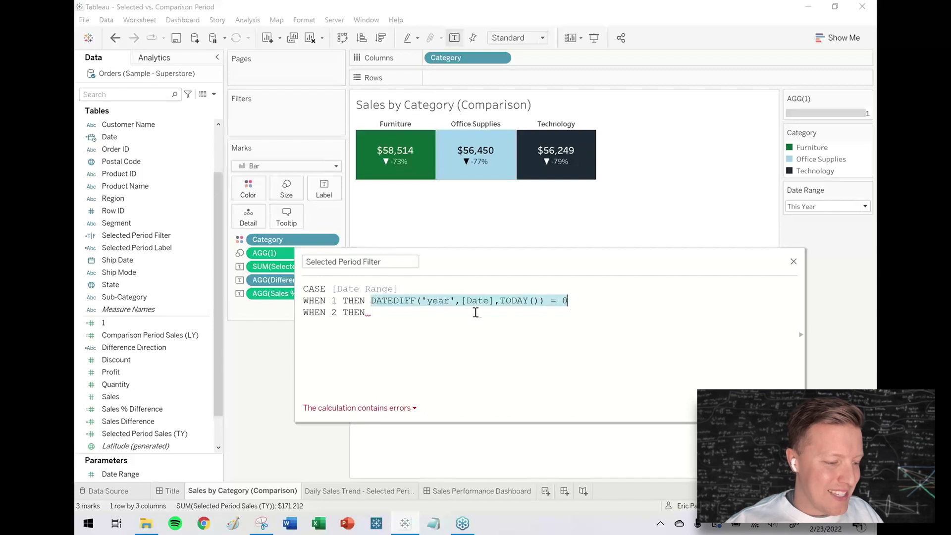
click(475, 312)
key(ctrl+v)
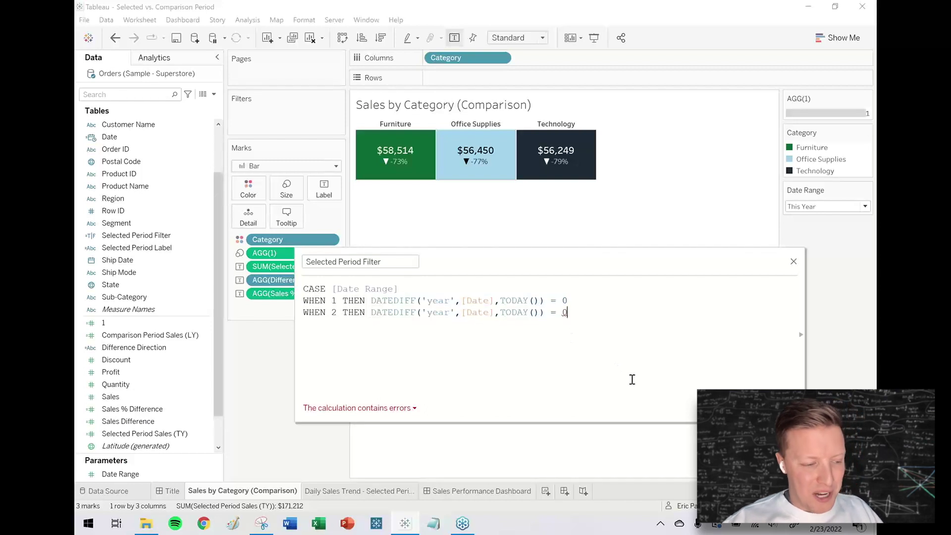
Extend the WHEN 2 branch with AND [Date] <= TODAY() and start a new line below it
text(AN)
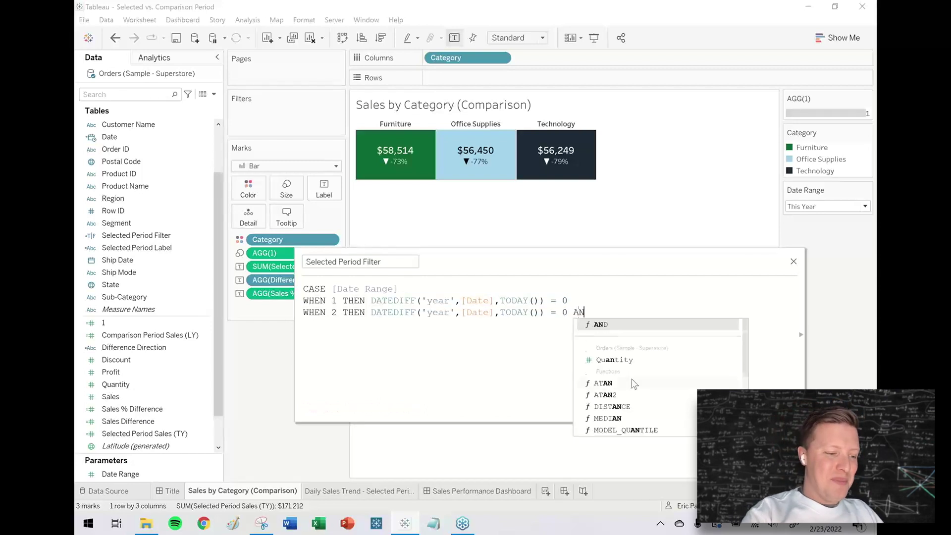
text(D [Date] <)
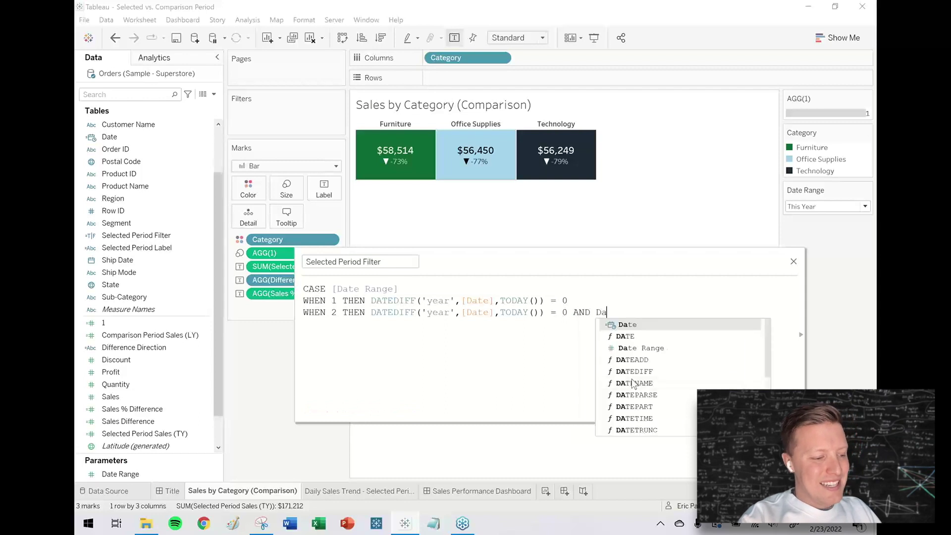
text(= TODAY())
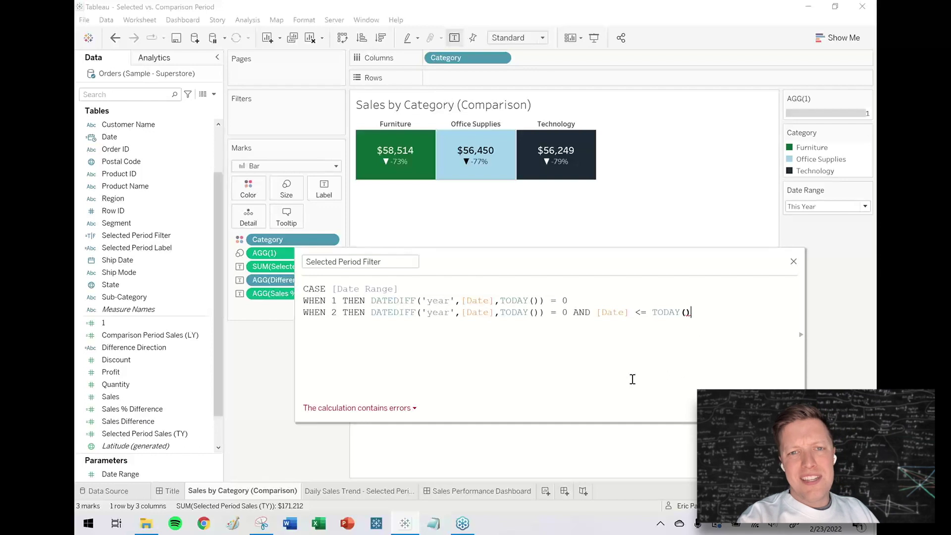
key(Return)
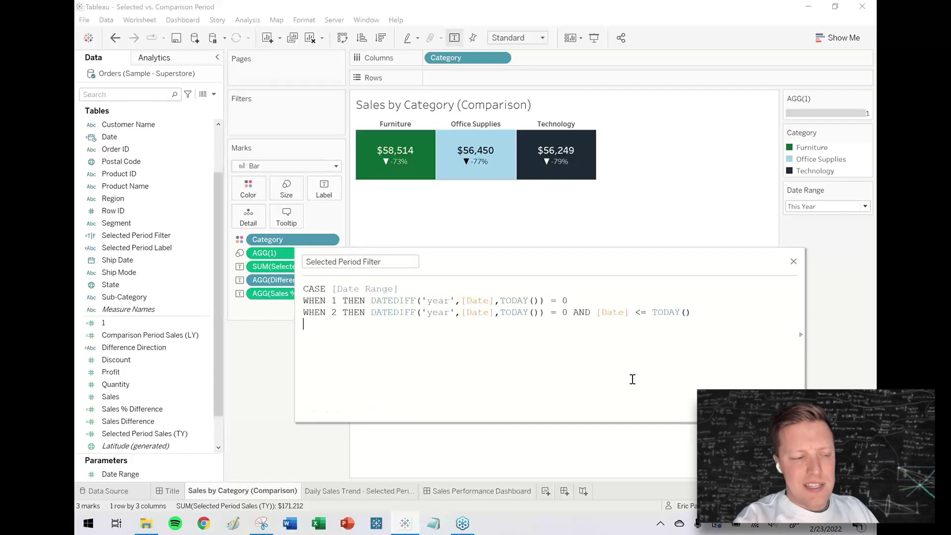
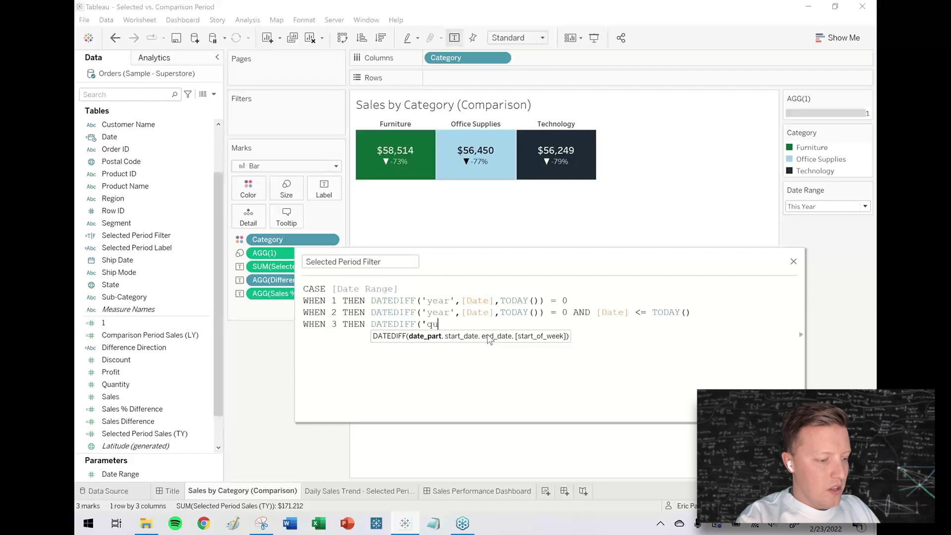
Complete the WHEN 3 branch as DATEDIFF('quarter',[Date],TODAY()) = 0
text(er',[Date],to)
key(Return)
text()) = 0)
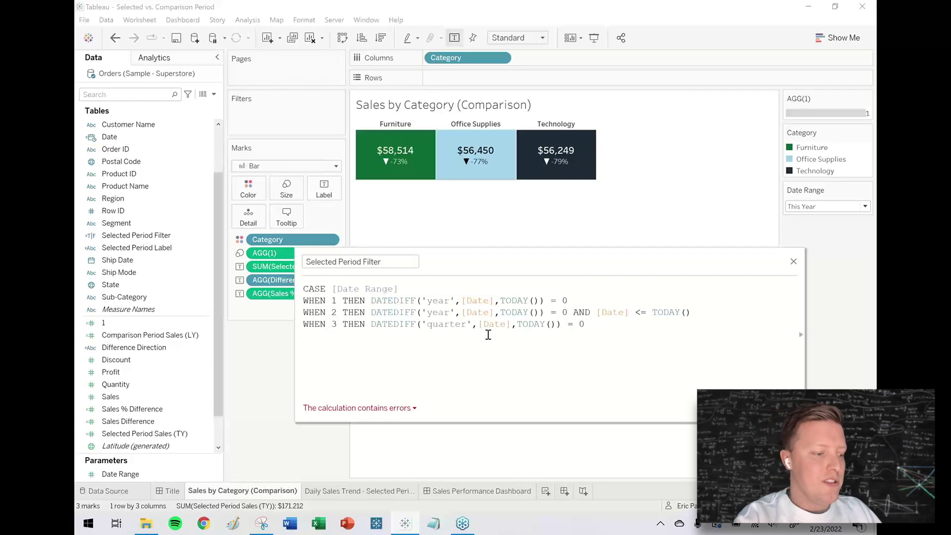
Add the branch WHEN 4 THEN DATEDIFF('quarter',[Date],TODAY()) = 0 AND [Date] <= TODAY(), reusing the quarter condition from the line above
text(WHEN 4 THEN)
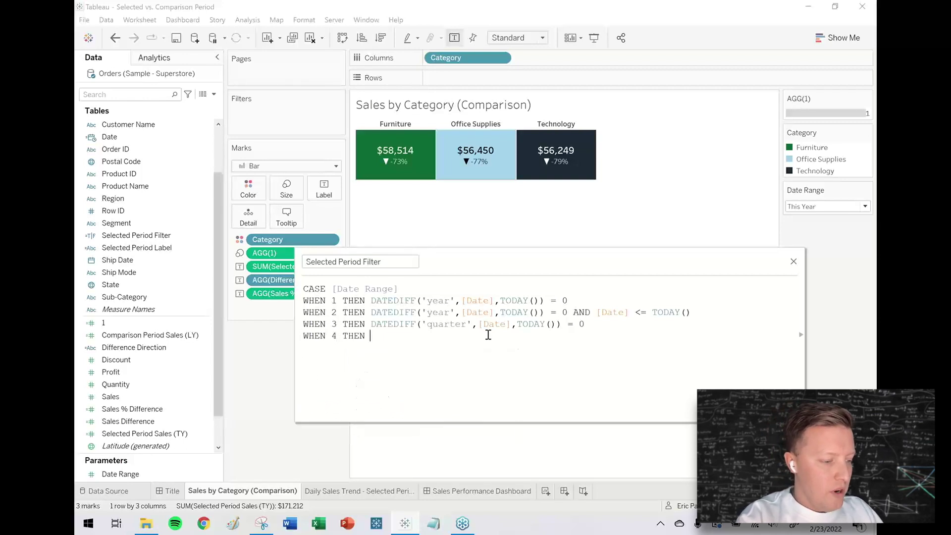
click(811, 207)
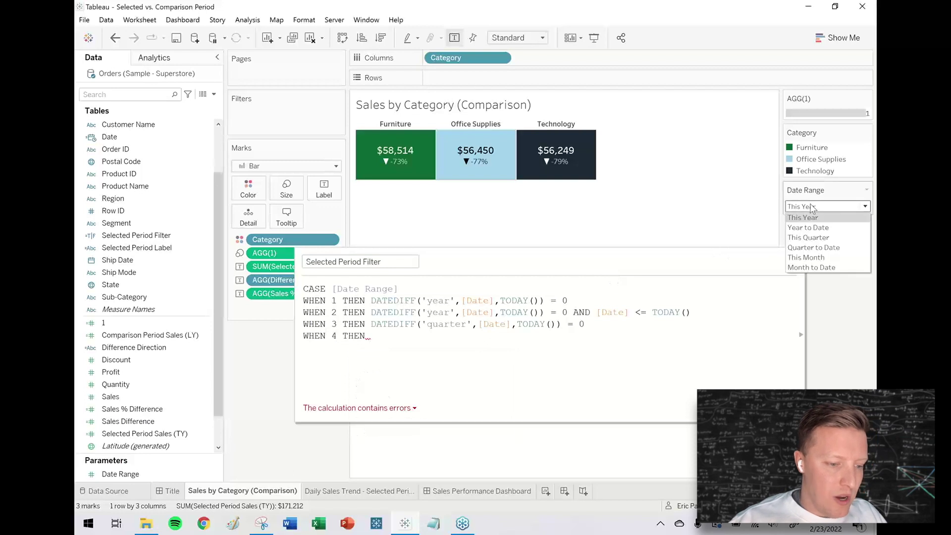
click(802, 217)
drag(370, 324, 584, 319)
key(ctrl+c)
click(495, 337)
key(ctrl+v)
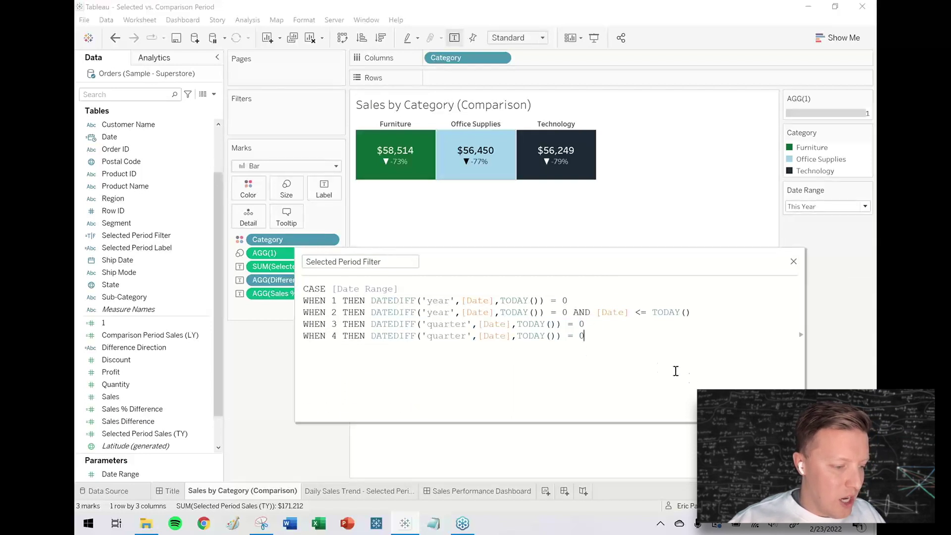
text(AND [Date])
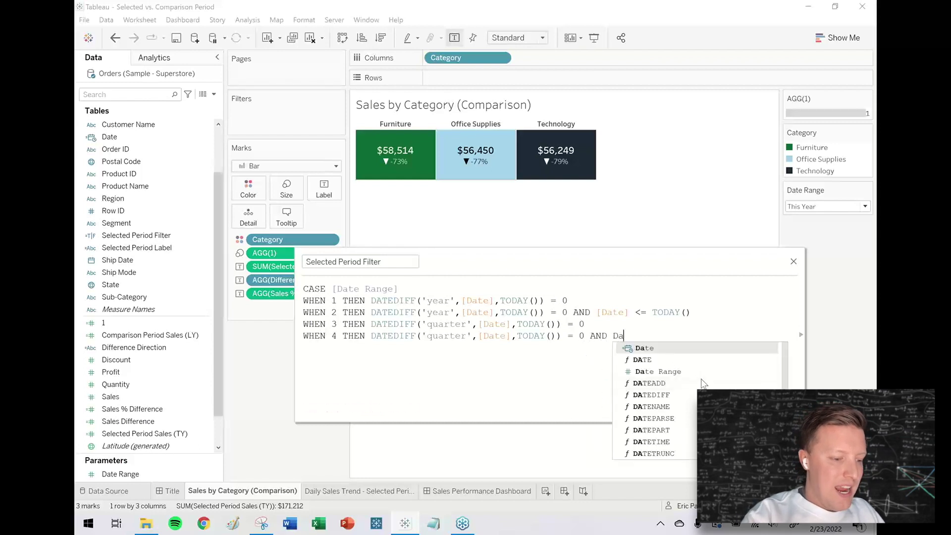
text( <= TODAY())
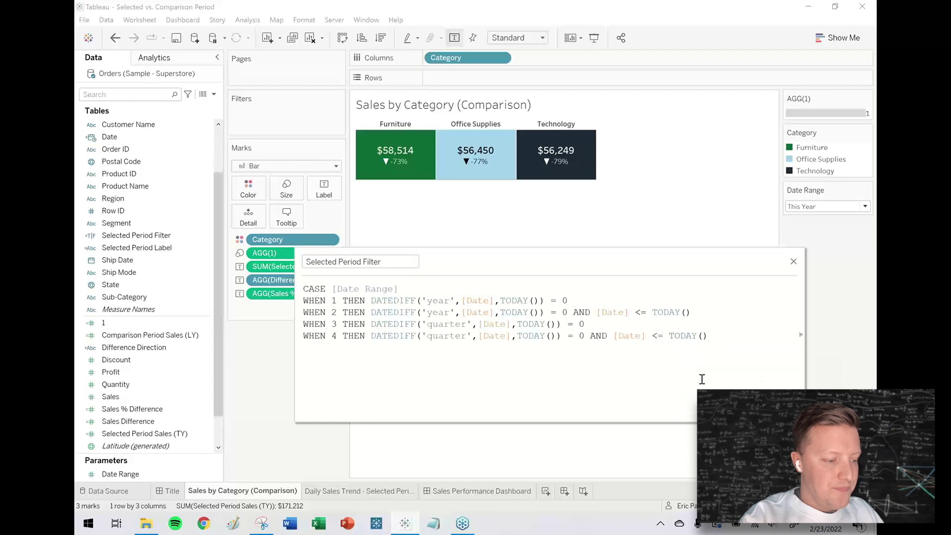
Check the order of the Date Range options and add the branch WHEN 5 THEN DATEDIFF('month',[Date],TODAY()) = 0
click(809, 207)
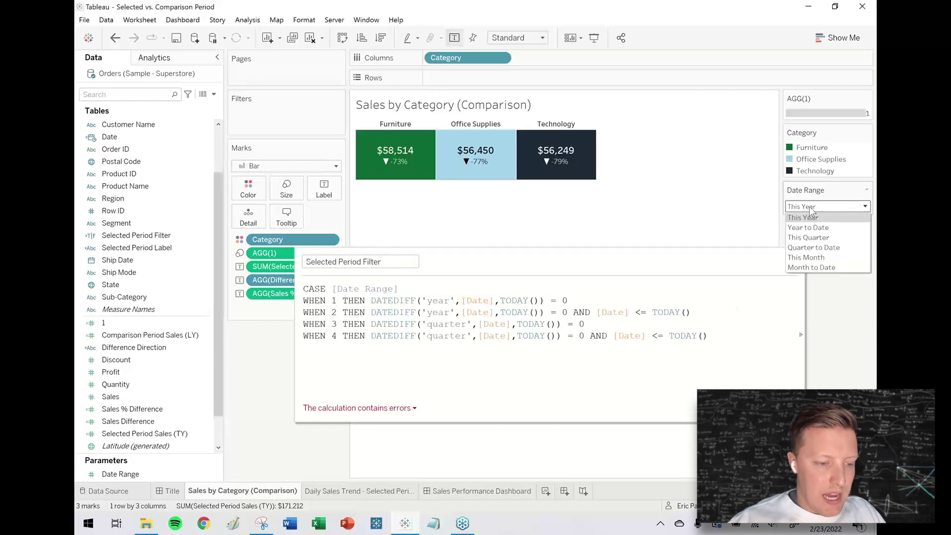
click(809, 206)
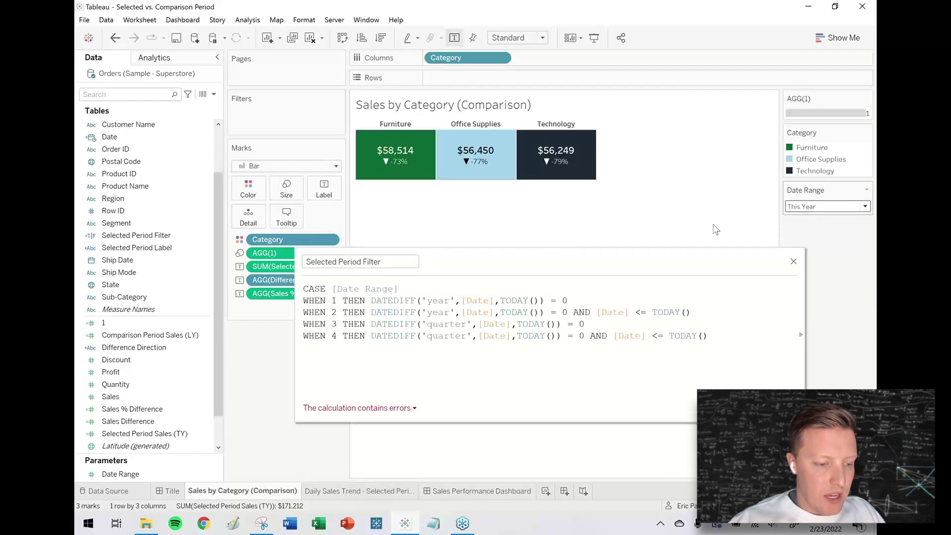
click(339, 359)
text(WHEN )
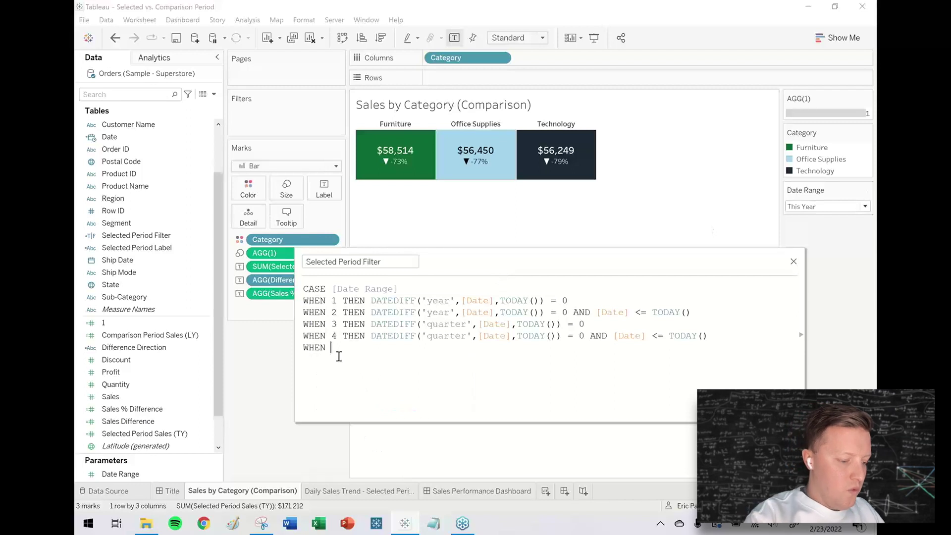
text(5 THEN DATEDI)
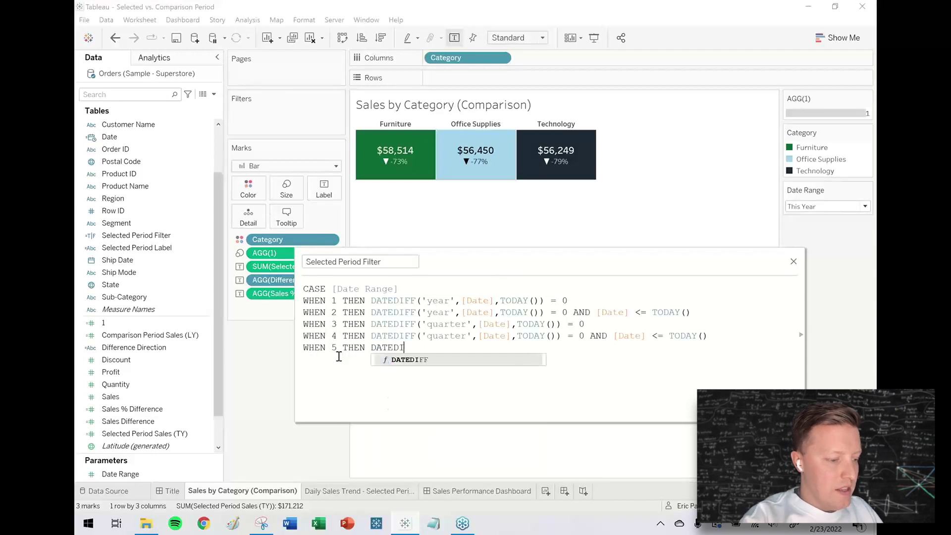
text(FF('month,da)
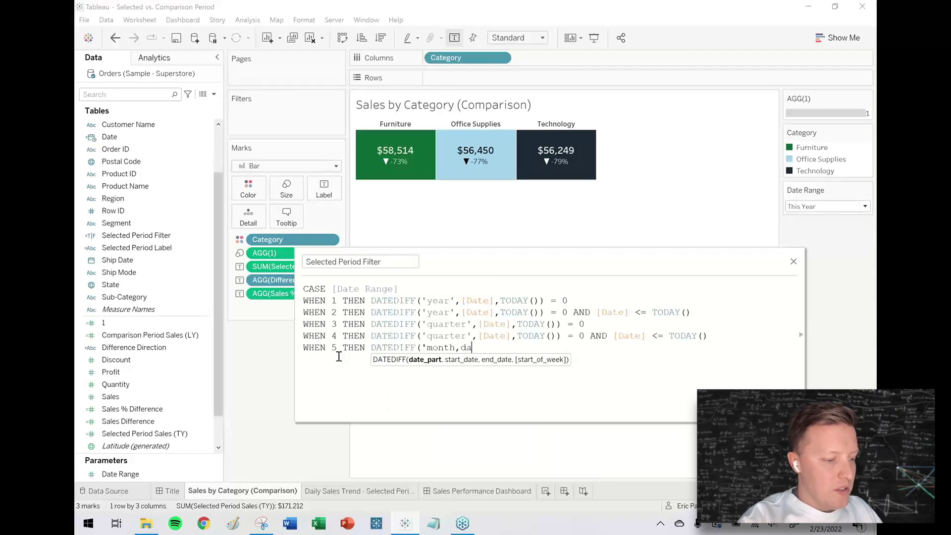
key(BackSpace)
key(BackSpace)
key(BackSpace)
text(',[Date],TODAY()) = 0)
key(Return)
Add the branch WHEN 6 THEN DATEDIFF('month',[Date],TODAY()) = 0, reusing the month condition from the line above
text(WHEN)
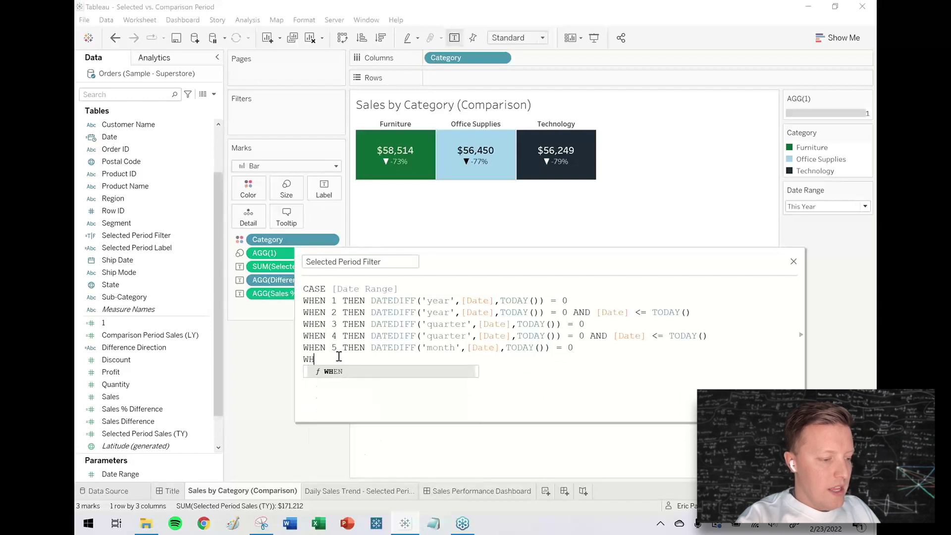
drag(331, 349, 591, 346)
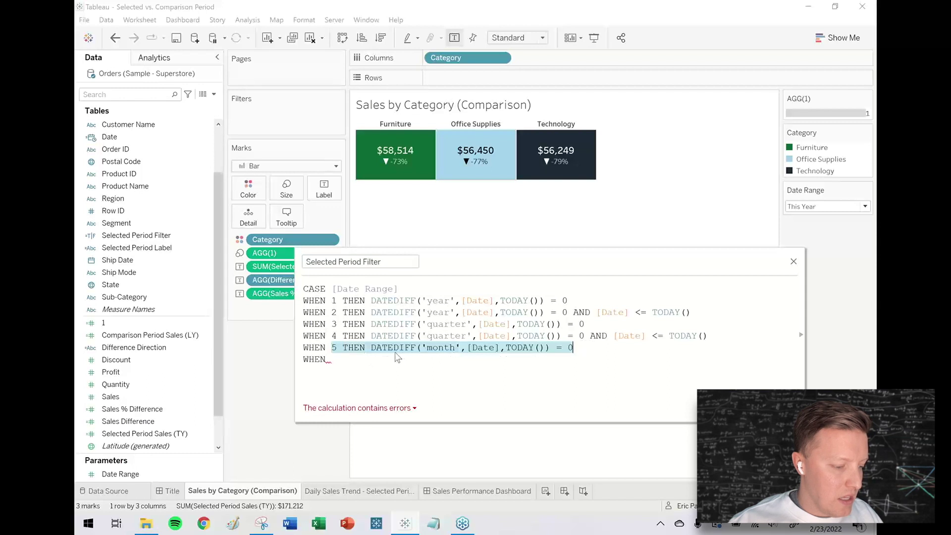
key(ctrl+c)
click(348, 356)
key(ctrl+v)
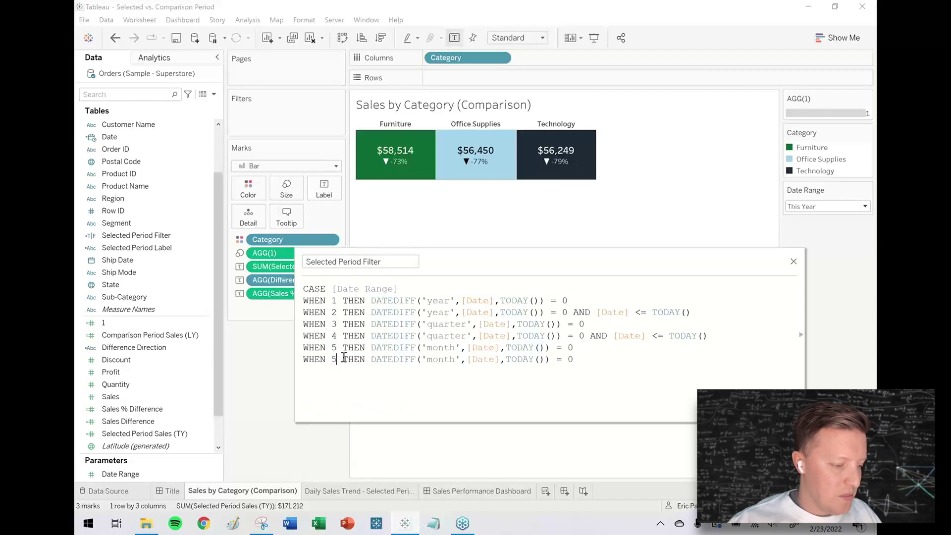
key(BackSpace)
text(6)
Extend the WHEN 6 branch with AND [Date] <= TODAY()
click(633, 358)
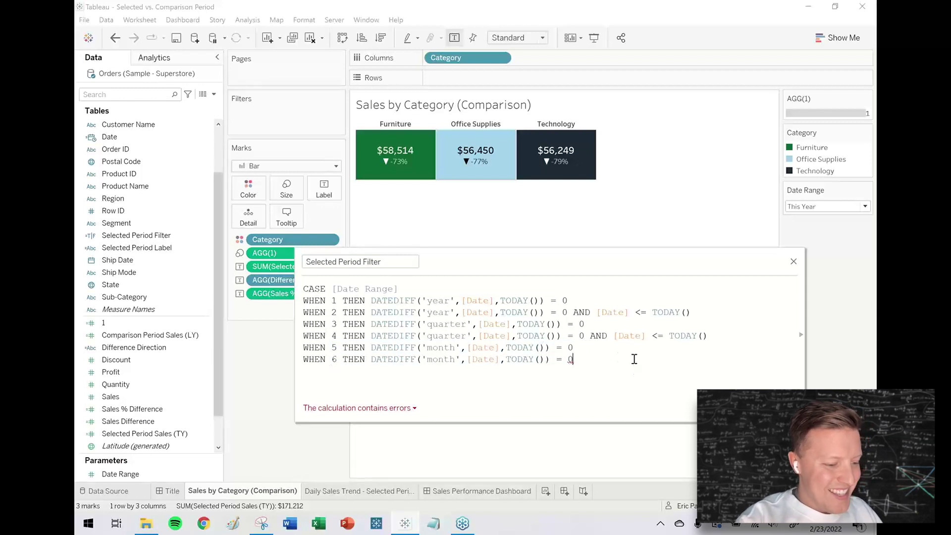
text(AND DAte)
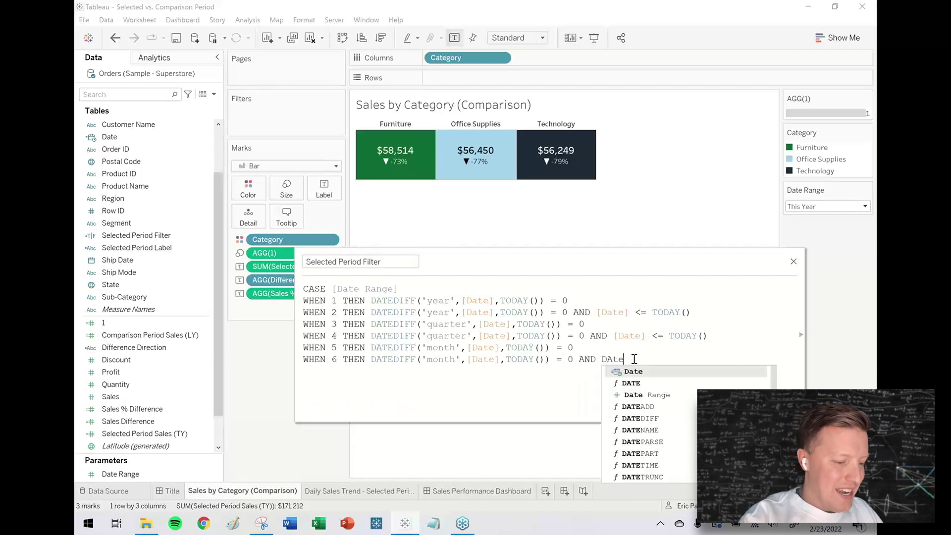
key(Return)
text(<= TODAY())
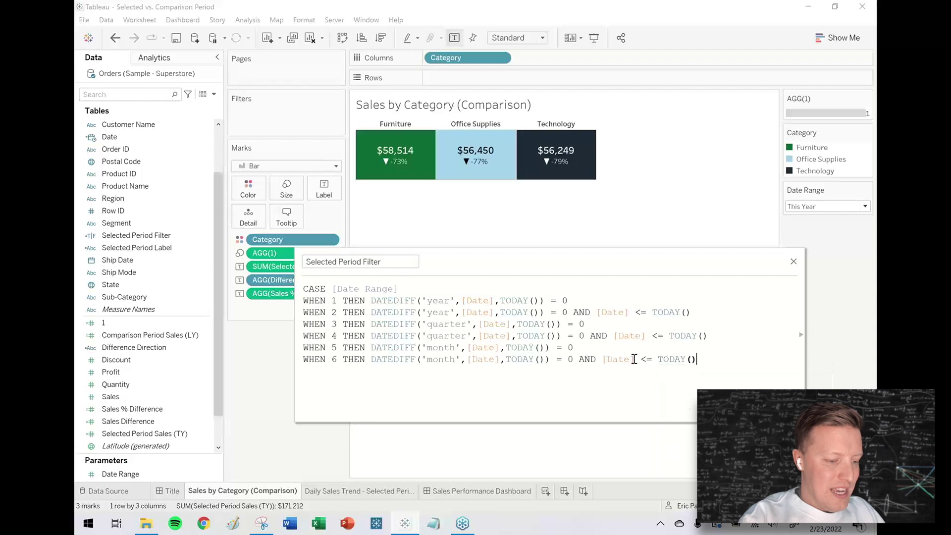
Close the CASE statement with END and save the calculation under the name Selected Period Filter*
key(Return)
text(END)
key(Return)
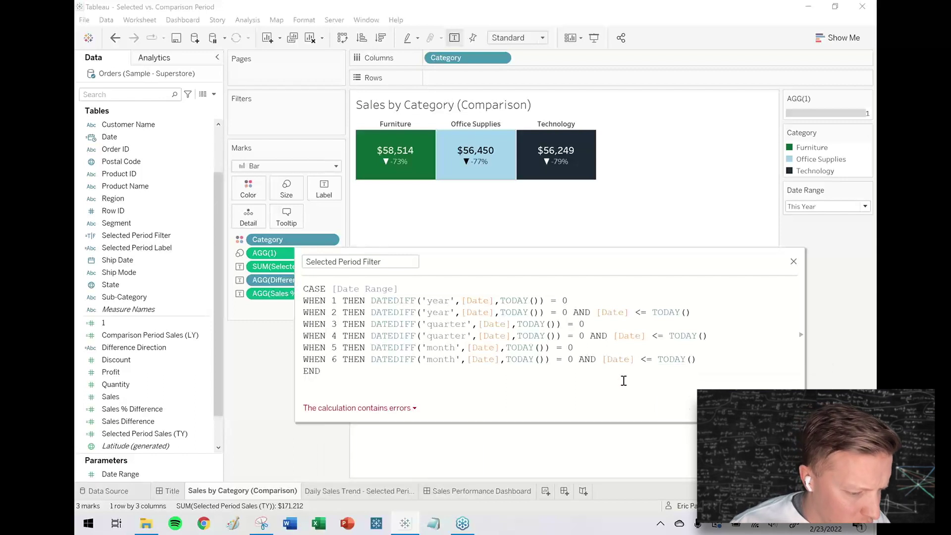
click(375, 407)
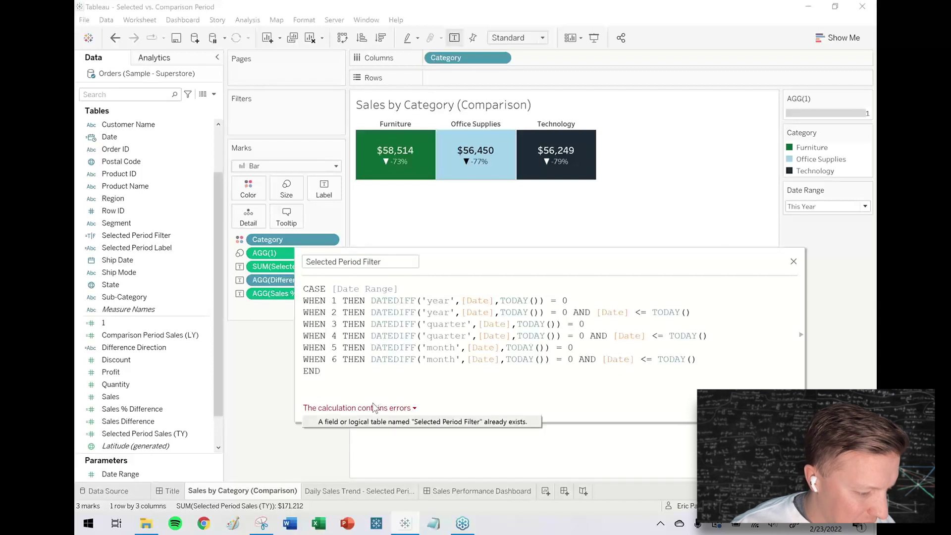
click(395, 261)
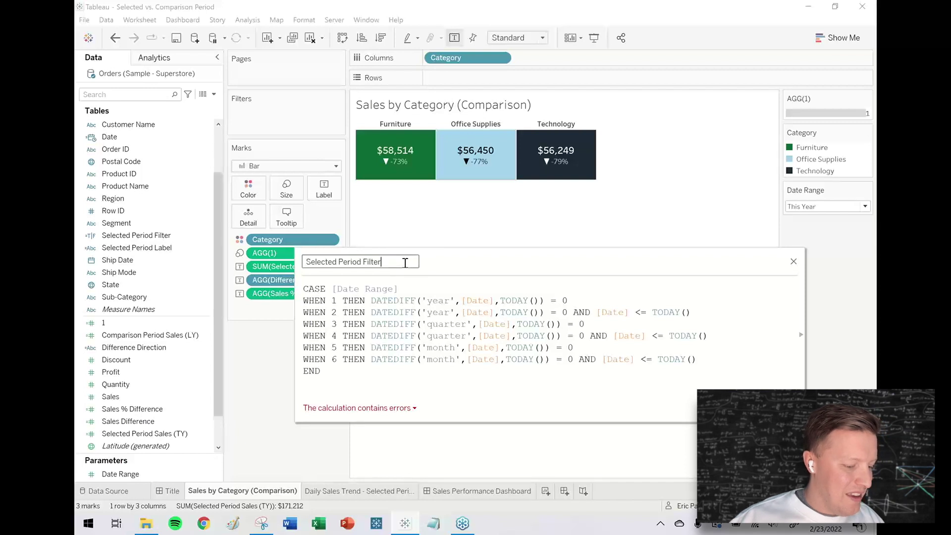
text(*)
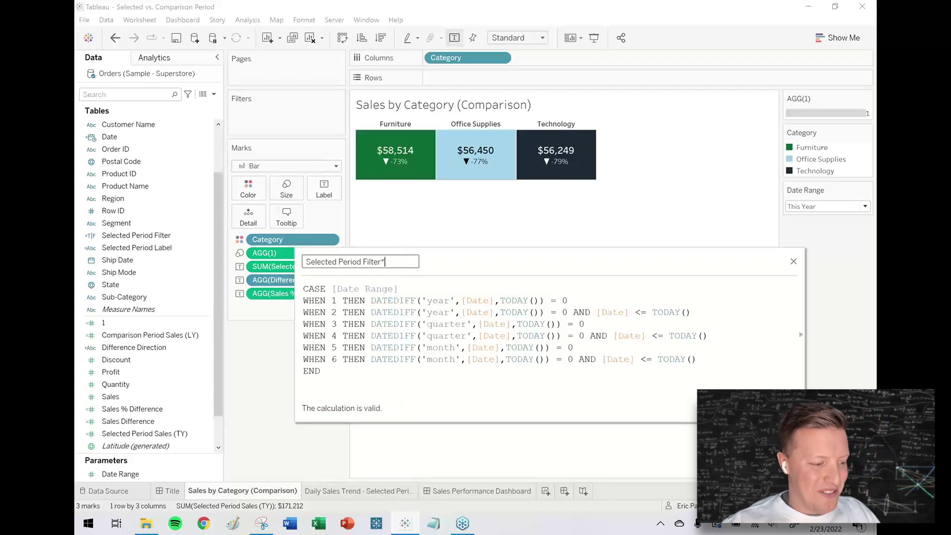
key(Return)
Review the formula of the original Selected Period Filter calculation and close it unchanged
right_click(171, 235)
click(196, 296)
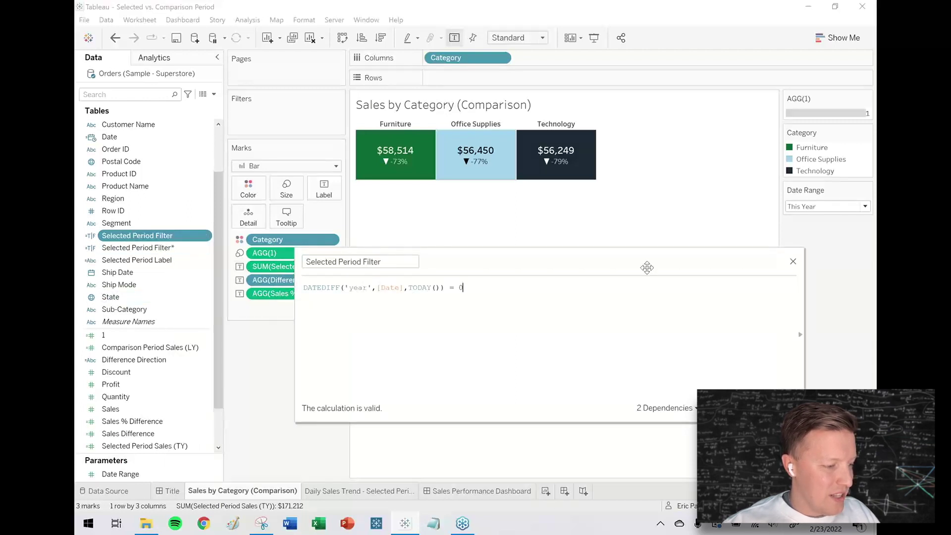
click(793, 262)
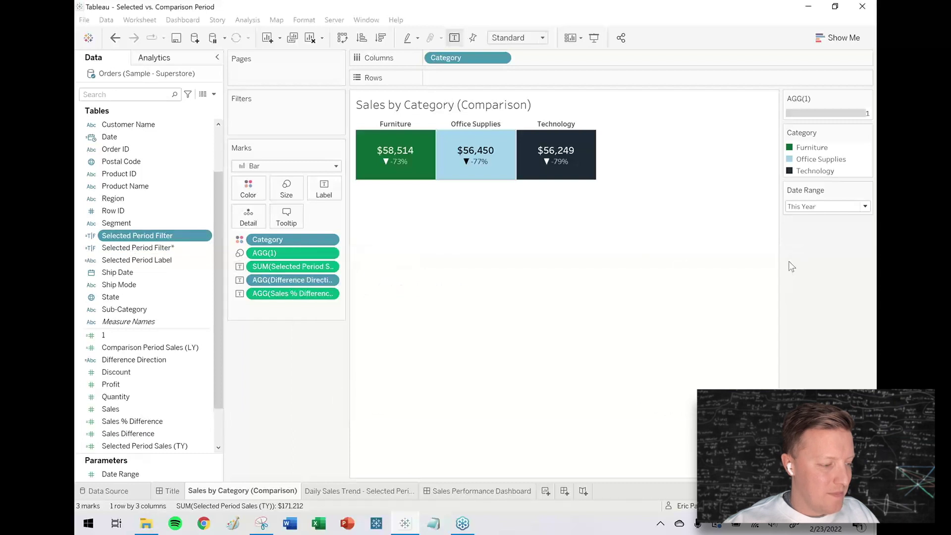
right_click(169, 252)
click(294, 380)
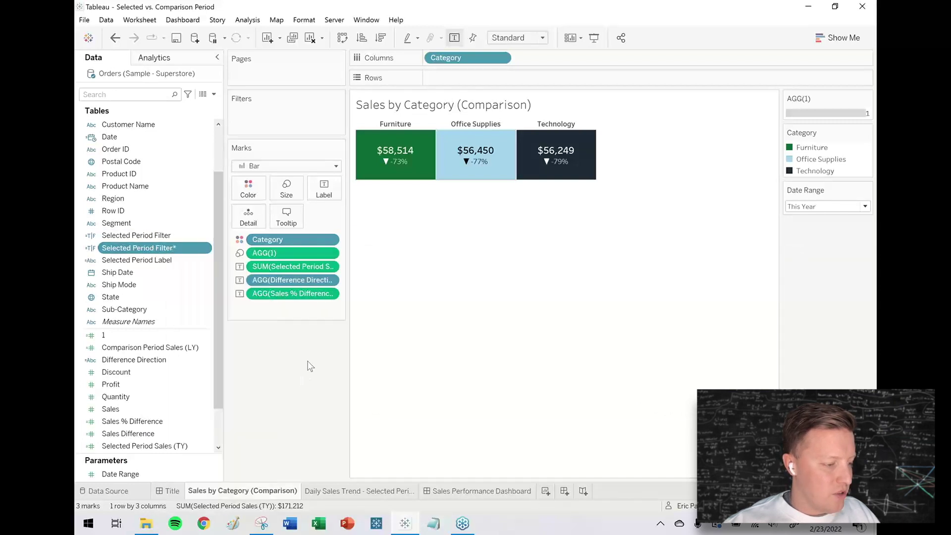
Look over the Daily Sales Trend sheet and the Sales Performance Dashboard
click(354, 492)
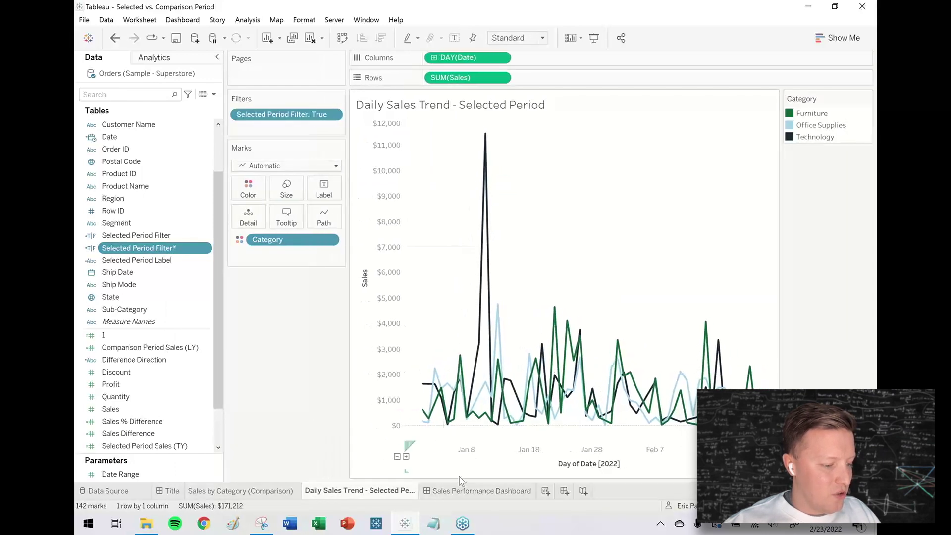
click(460, 491)
mouse_move(302, 144)
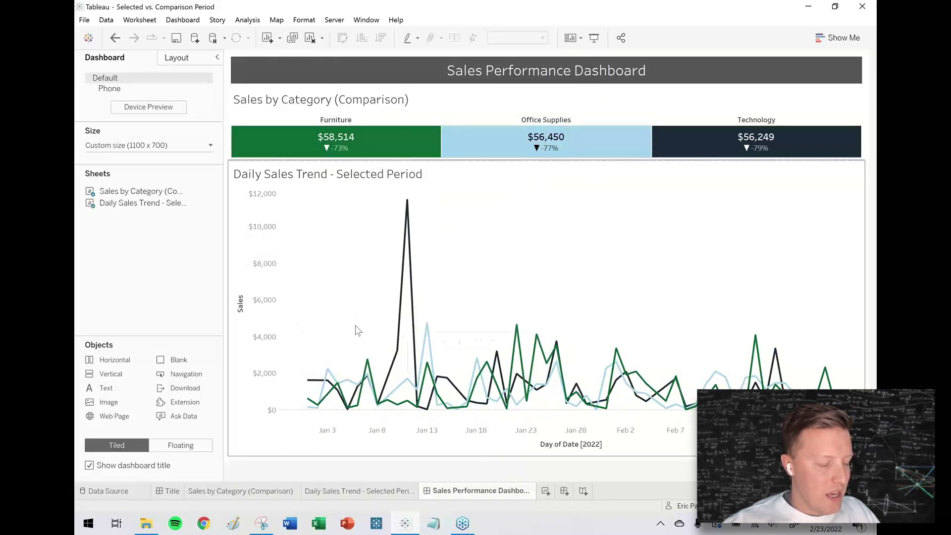
On the Daily Sales Trend sheet, replace the Selected Period Filter with Selected Period Filter* set to True
click(363, 490)
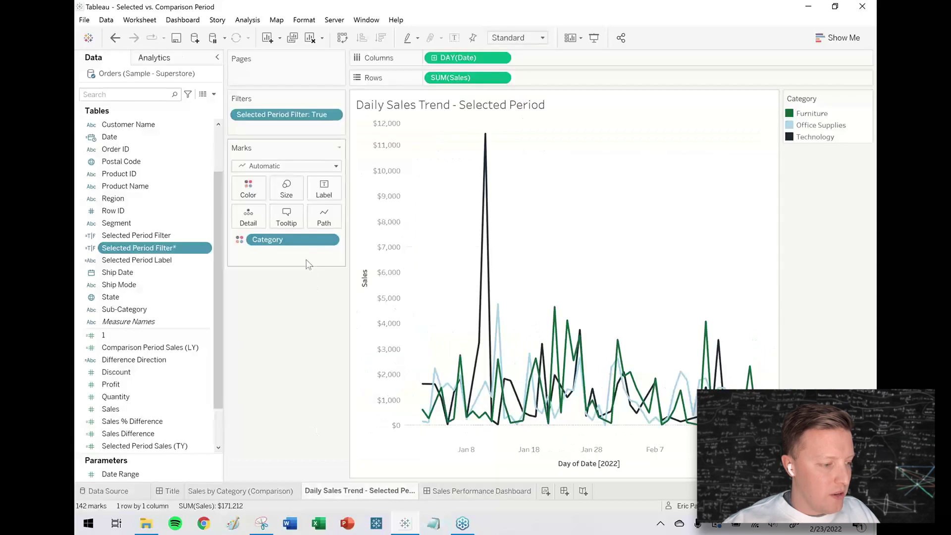
drag(135, 247, 274, 113)
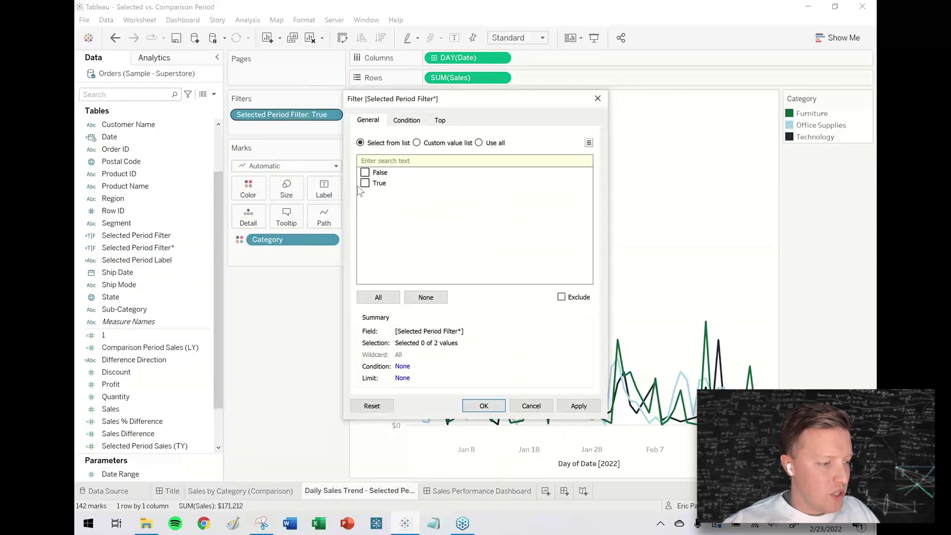
click(482, 405)
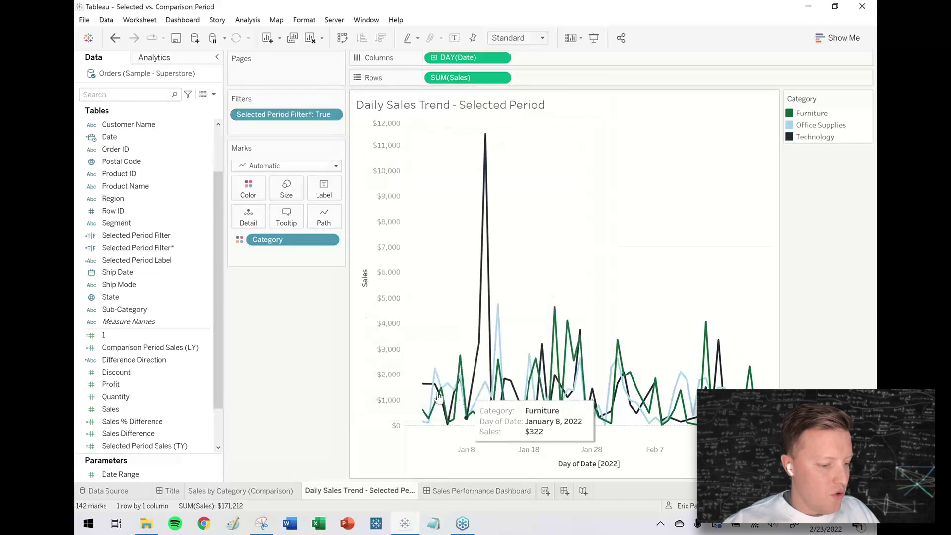
Show the Date Range parameter control on the Daily Sales Trend sheet and check its list of options
right_click(128, 477)
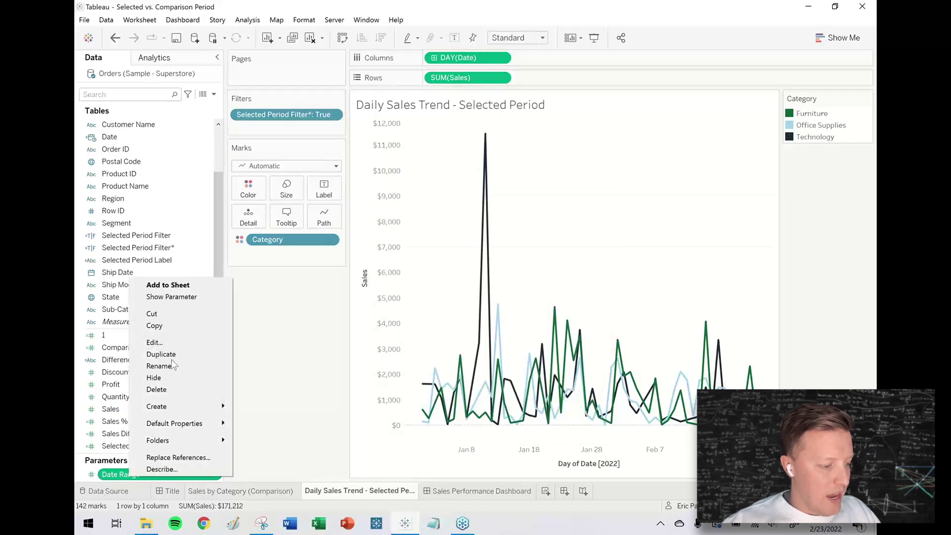
click(169, 297)
click(813, 173)
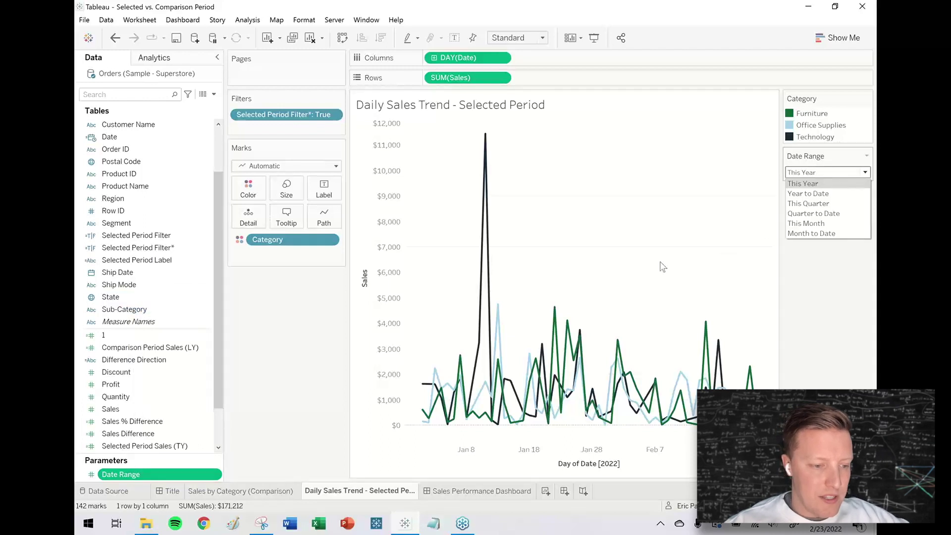
click(617, 278)
mouse_move(421, 412)
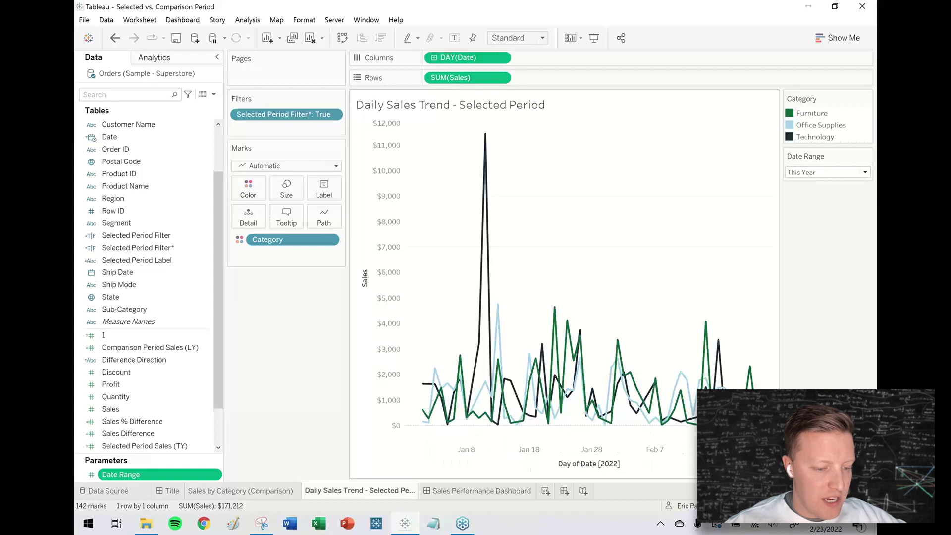
Test the daily trend chart with Date Range set to This Month, and return it to This Year
click(824, 173)
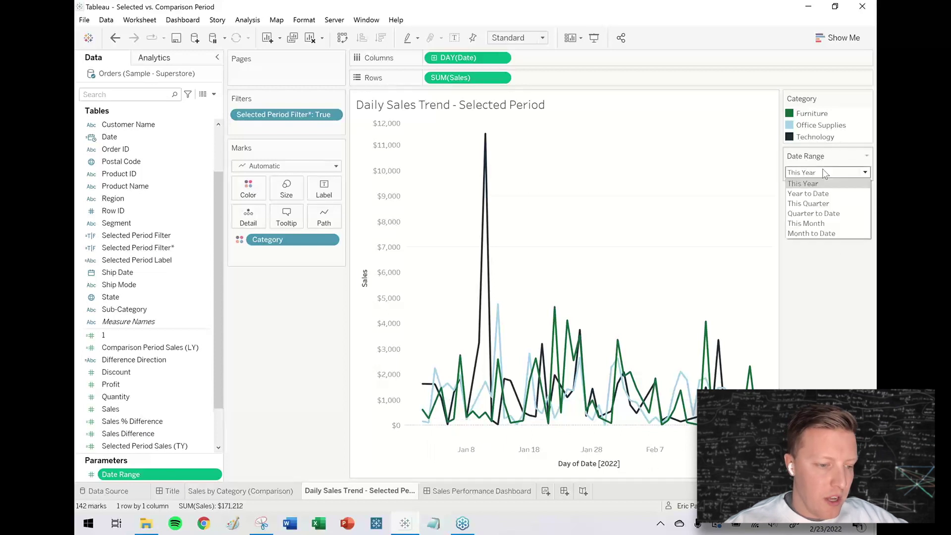
click(815, 223)
mouse_move(415, 194)
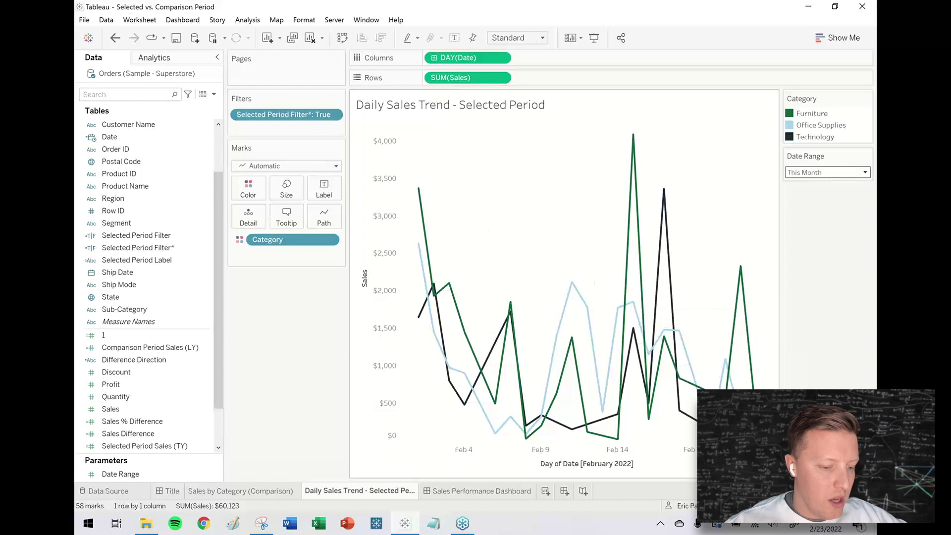
click(826, 172)
click(817, 188)
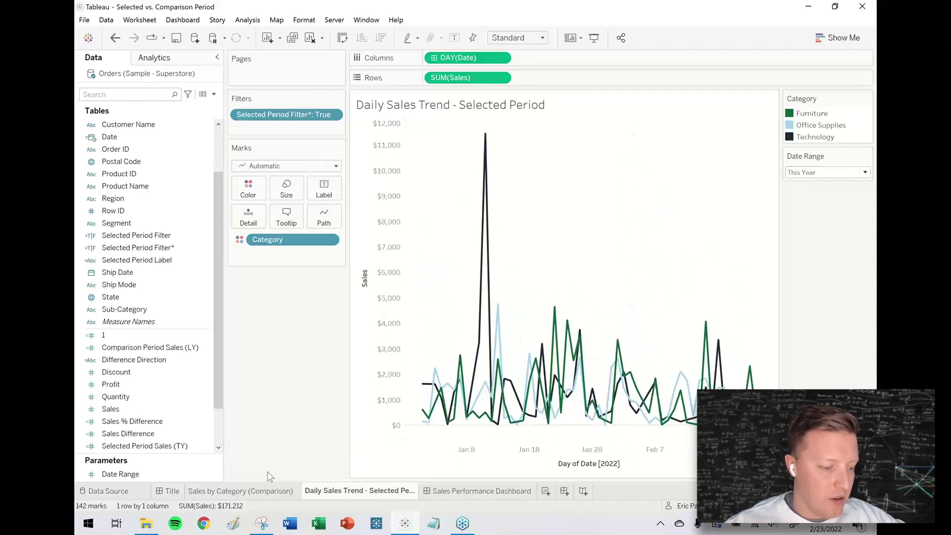
On the Sales by Category (Comparison) sheet, try filtering by Selected Period Filter* set to True and undo that filter
click(246, 492)
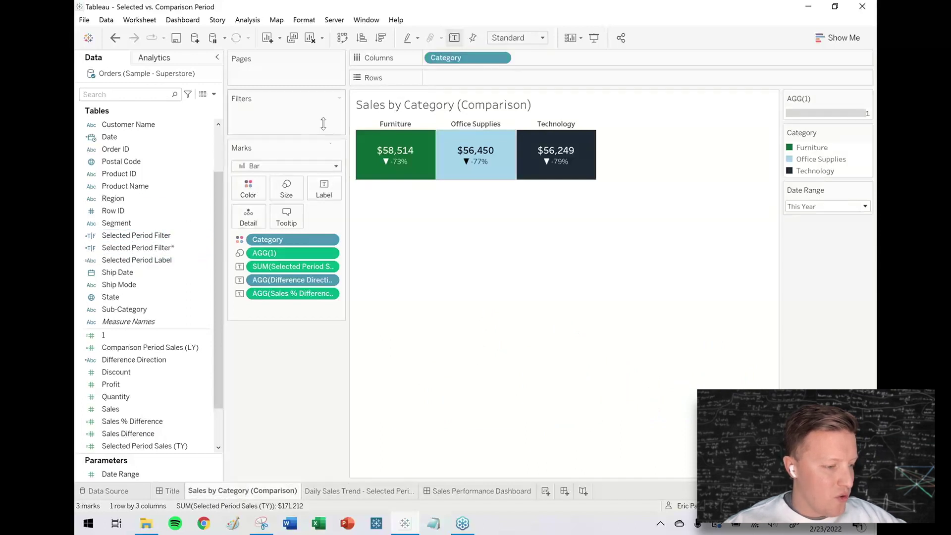
click(169, 352)
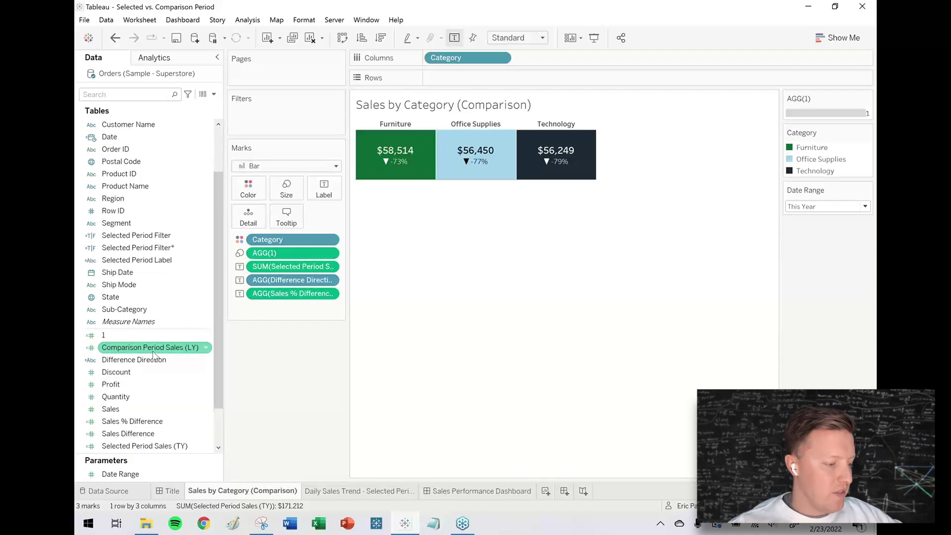
click(149, 262)
drag(132, 248, 267, 117)
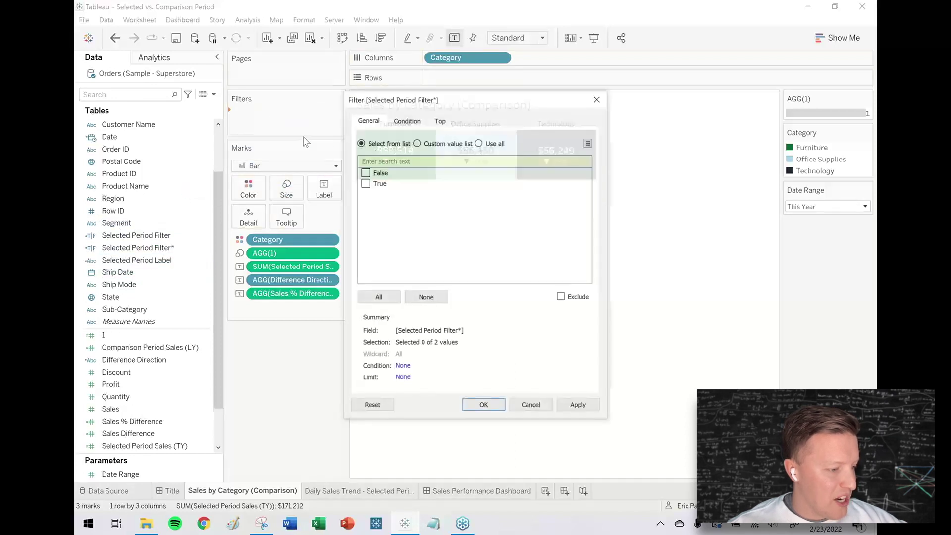
click(365, 182)
click(481, 406)
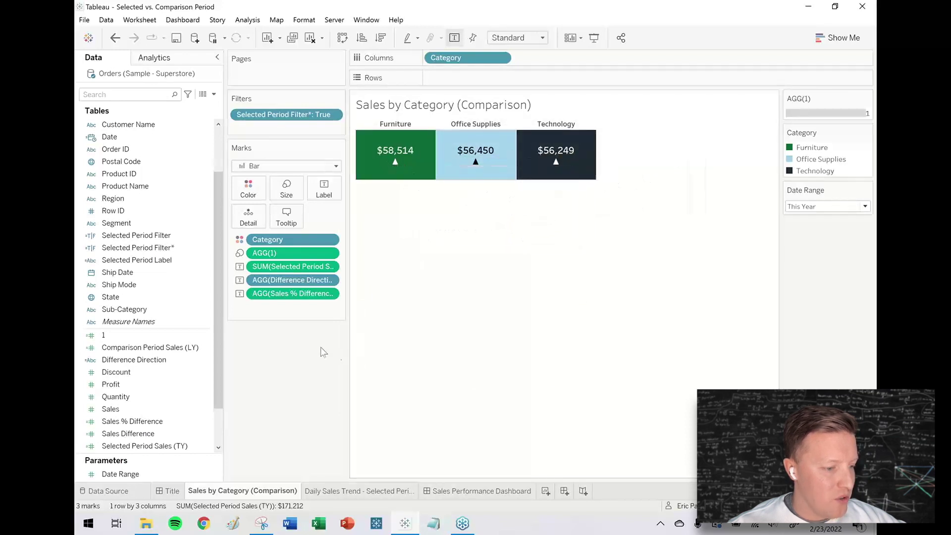
click(115, 38)
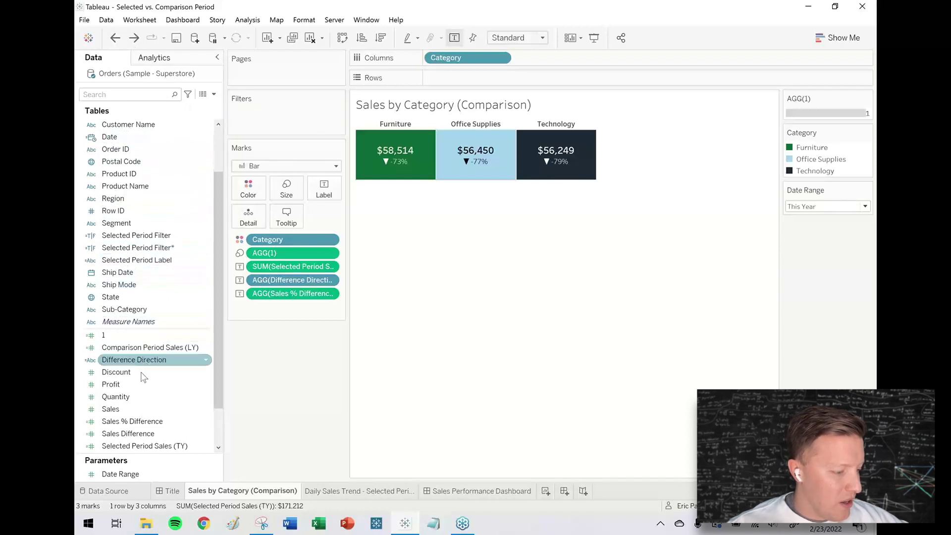
In the Selected Period Sales (TY) calculation, replace the DATEDIFF year condition after IF with the [Selected Period Filter*] field
scroll(148, 381, down, 2)
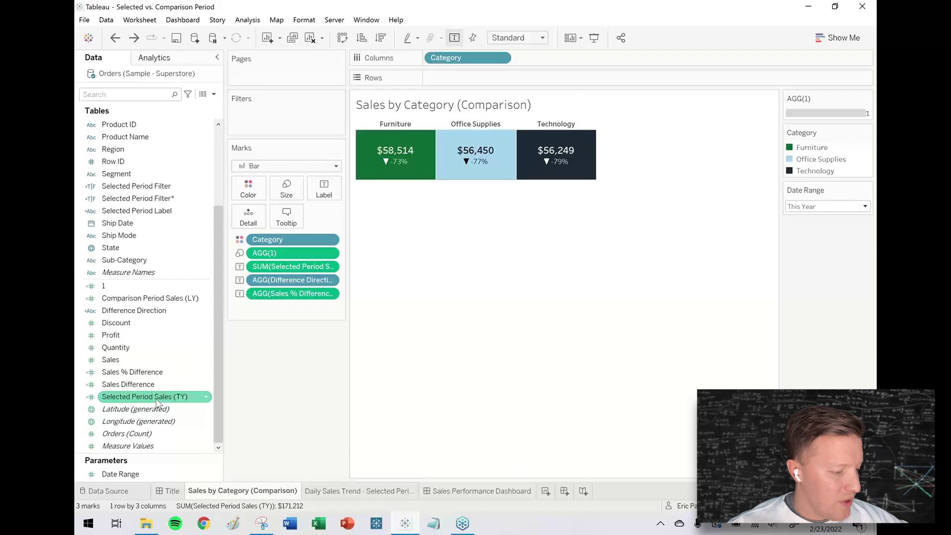
right_click(157, 402)
click(184, 194)
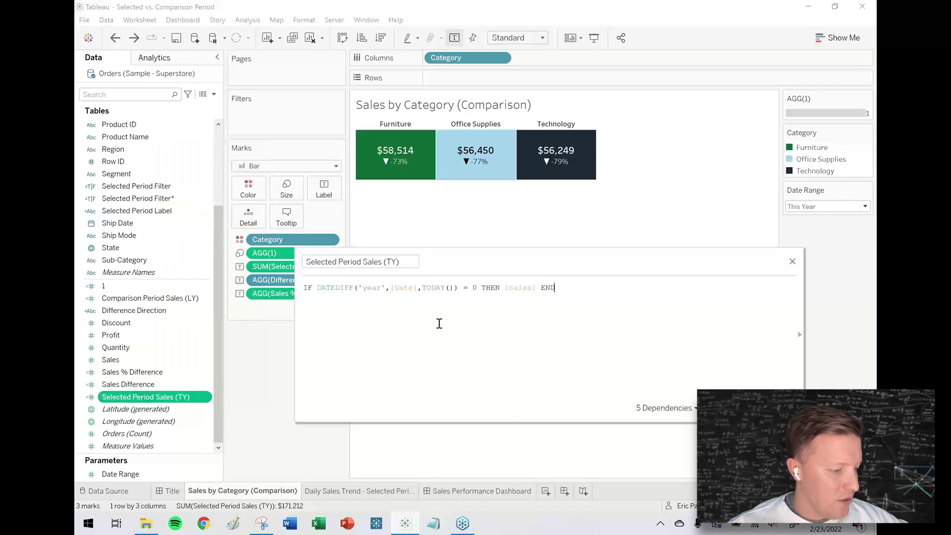
scroll(406, 322, up, 3)
click(321, 288)
key(Right)
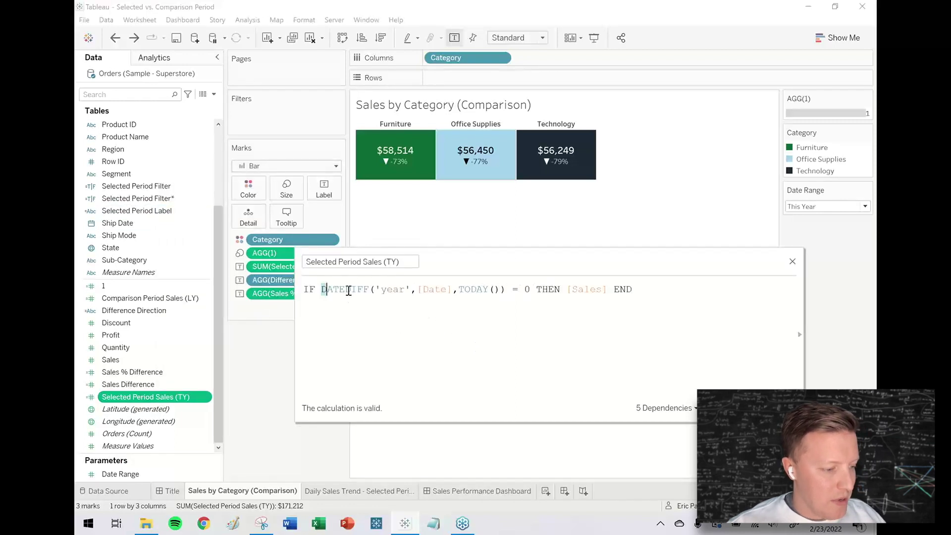
drag(349, 290, 527, 283)
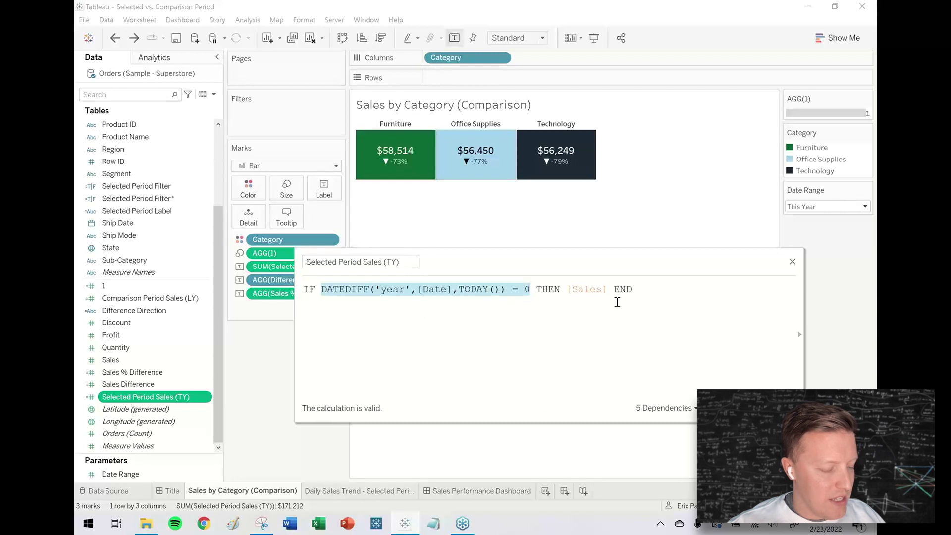
key(BackSpace)
key(Return)
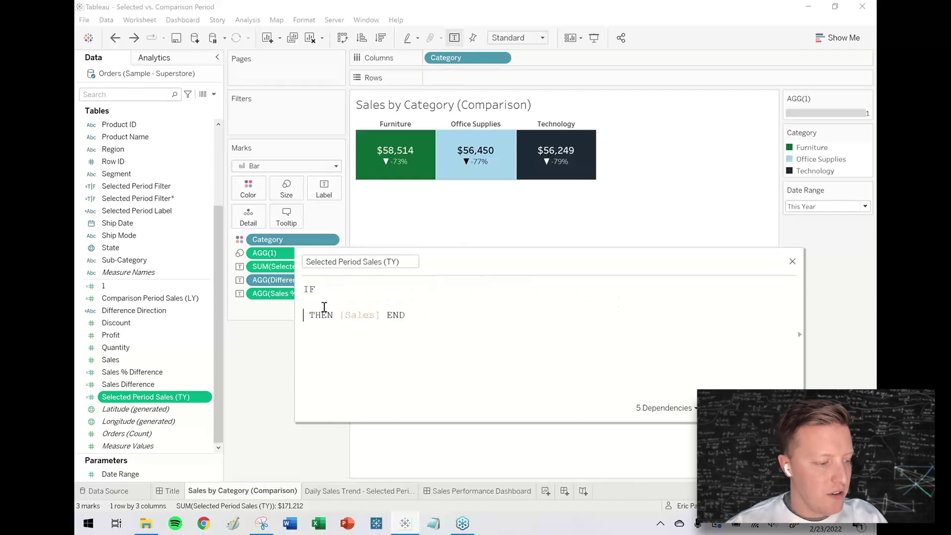
drag(138, 198, 526, 329)
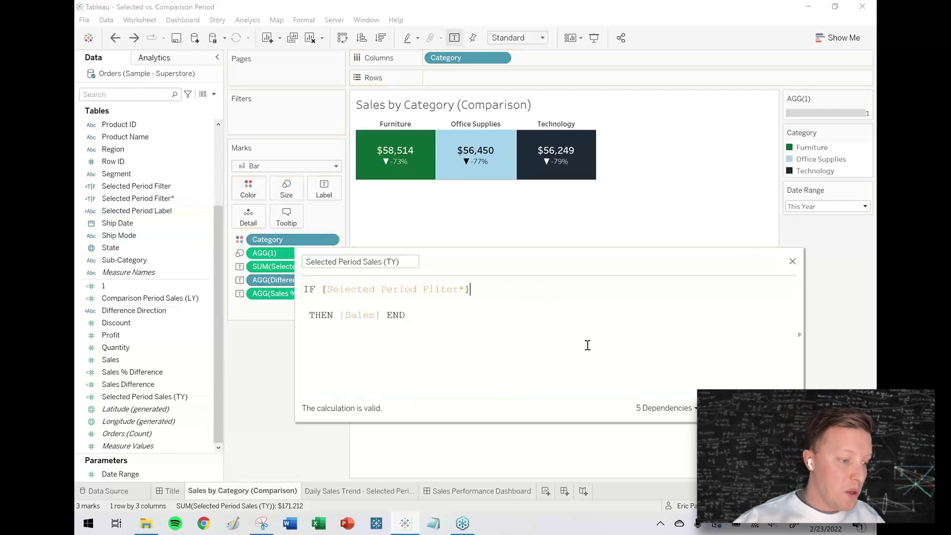
Complete the Selected Period Sales (TY) condition with = TRUE, put the formula on one line and save the calculation
text(= TRUE)
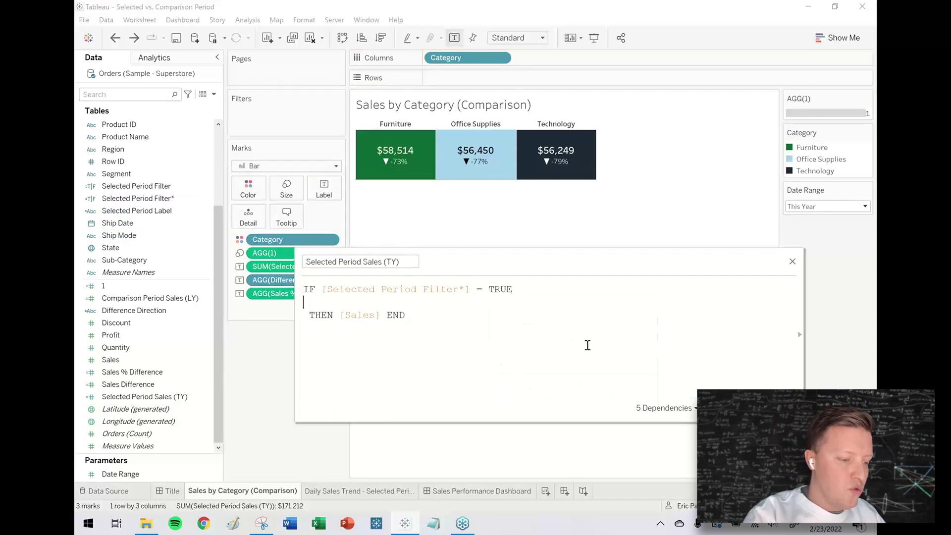
key(BackSpace)
key(Delete)
click(576, 337)
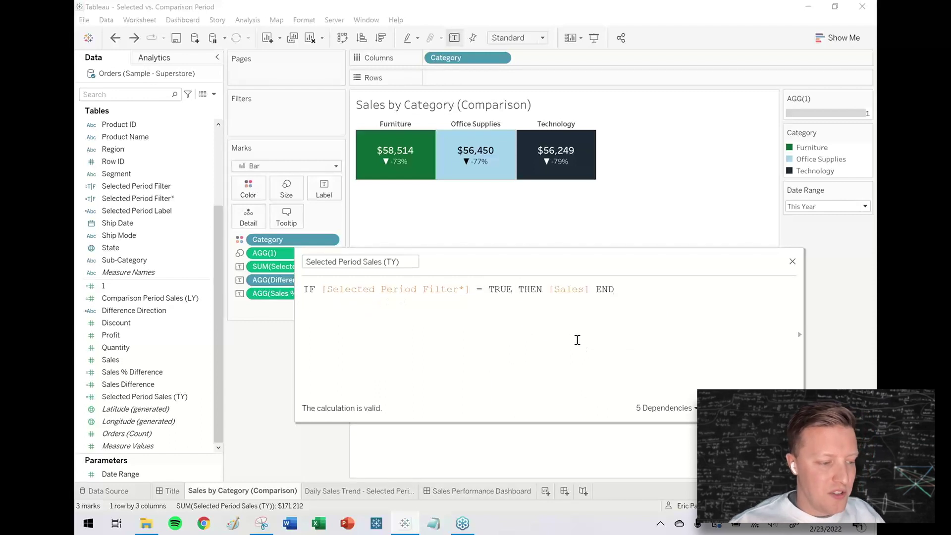
click(775, 407)
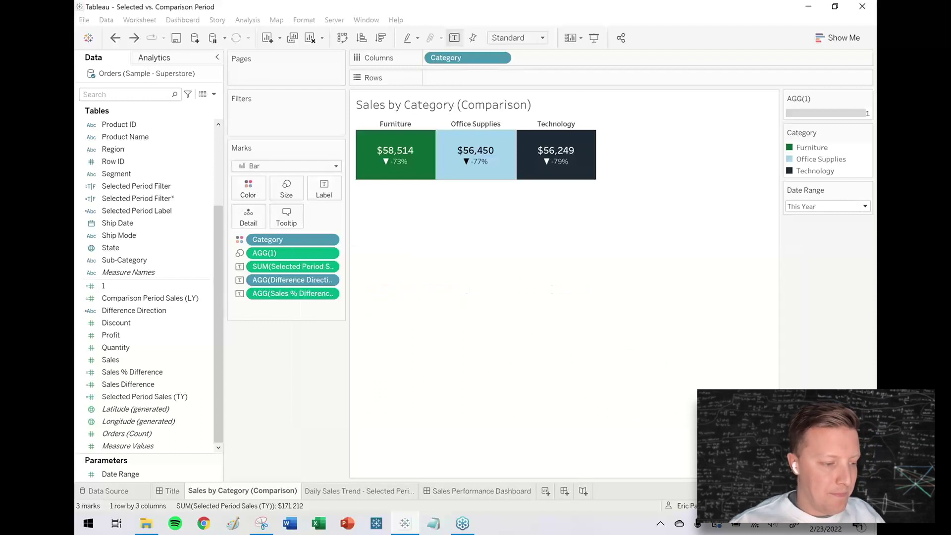
Duplicate the Selected Period Filter* field, open the copy for editing and rename it Comparison Period Filter*
right_click(161, 200)
click(210, 273)
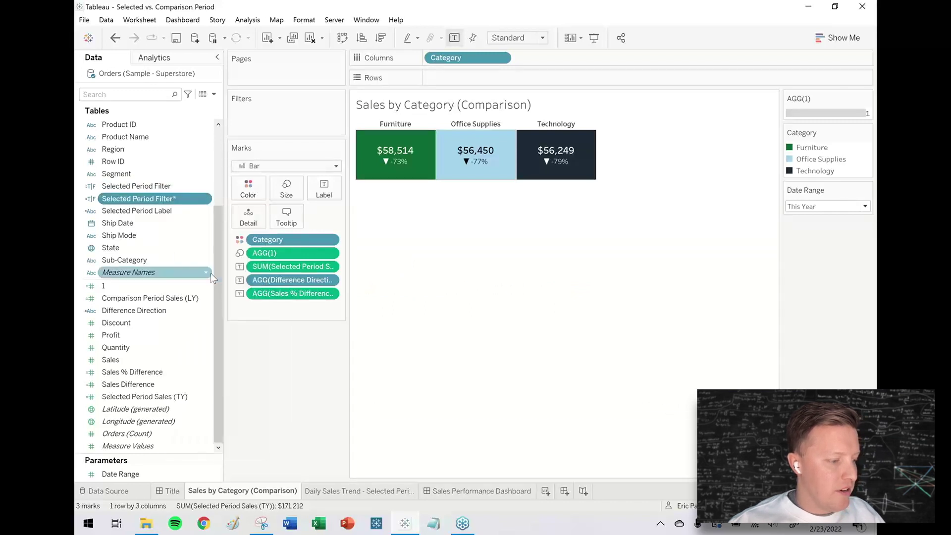
right_click(163, 212)
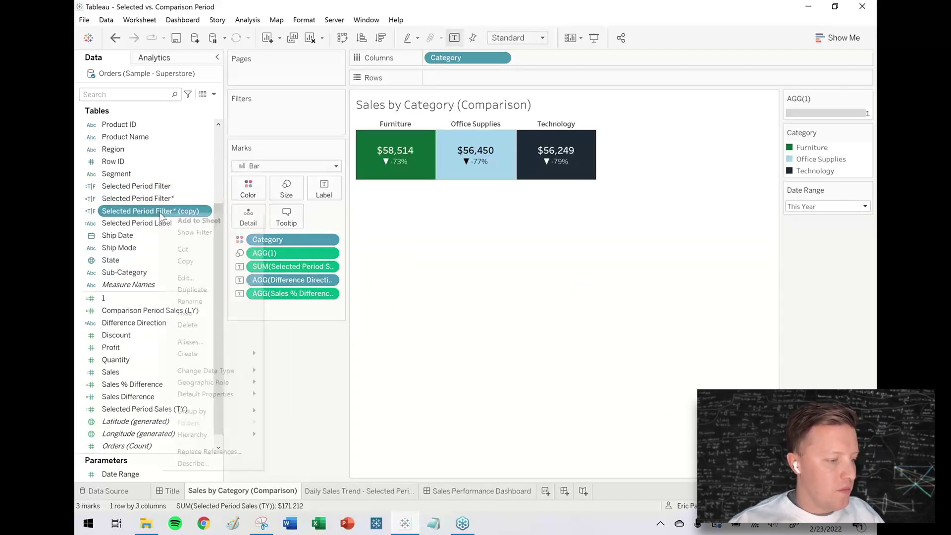
click(200, 276)
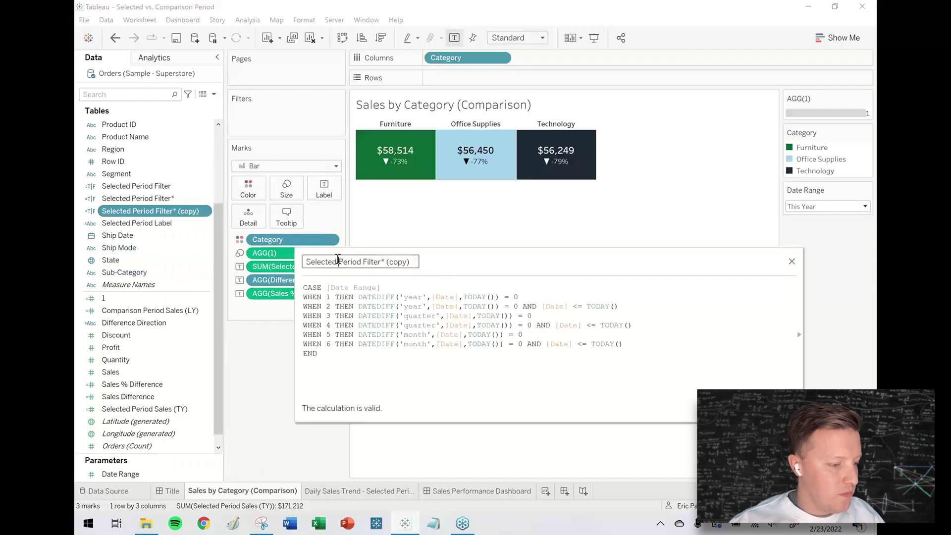
text(Coma)
key(BackSpace)
text(parison)
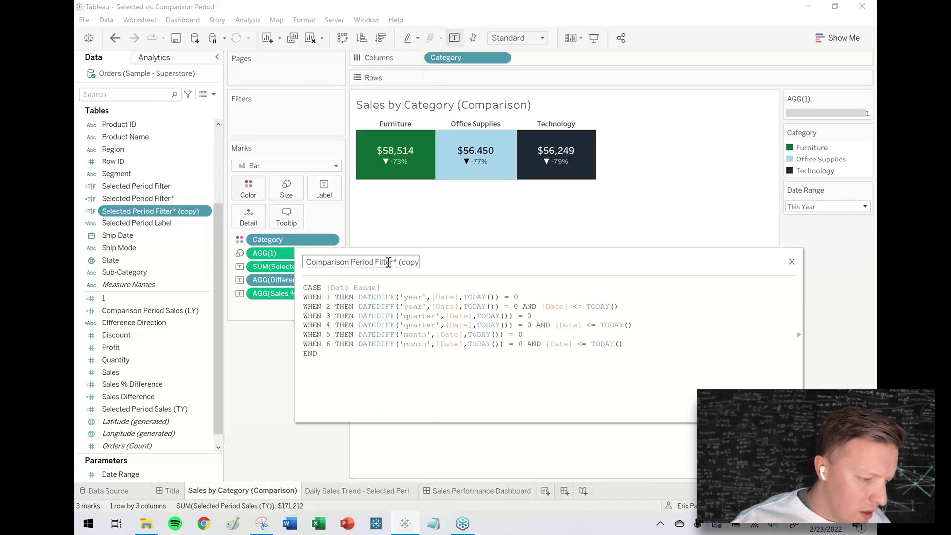
drag(397, 261, 530, 275)
key(BackSpace)
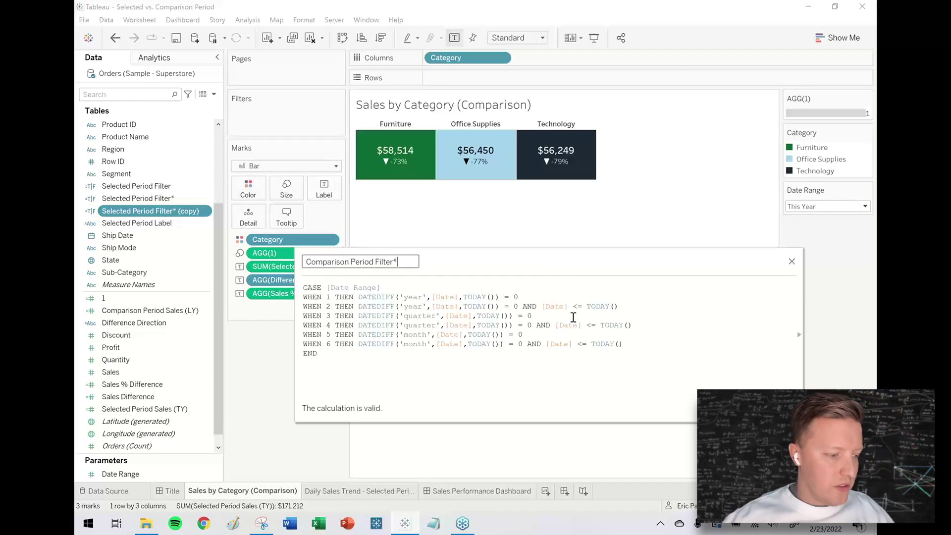
In Comparison Period Filter*, set the year DATEDIFF comparisons in the WHEN 1 and WHEN 2 lines to equal 1
scroll(563, 324, up, 2)
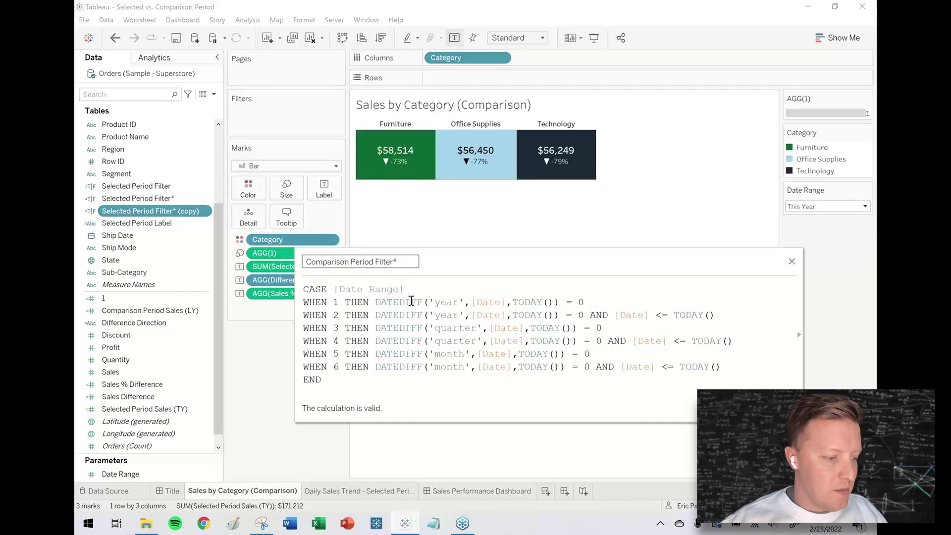
click(826, 206)
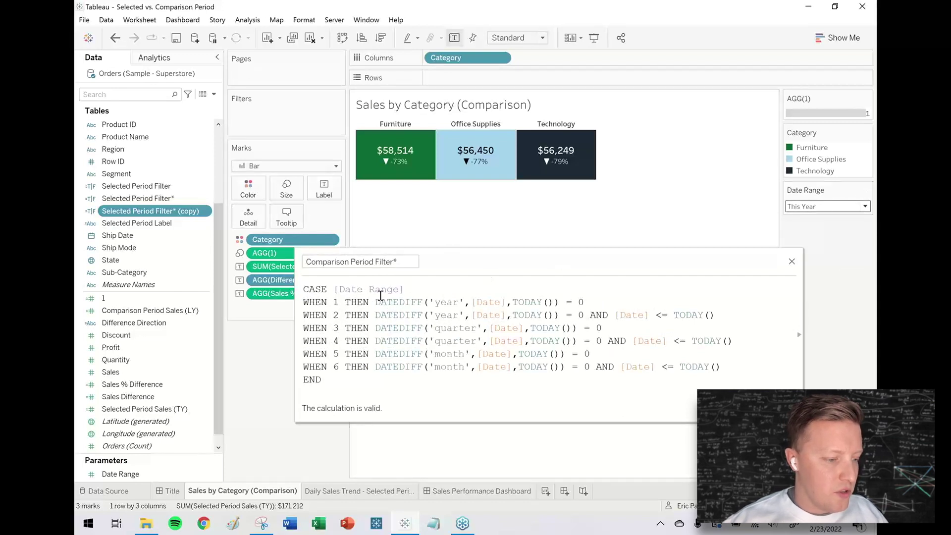
click(597, 302)
key(BackSpace)
text(1)
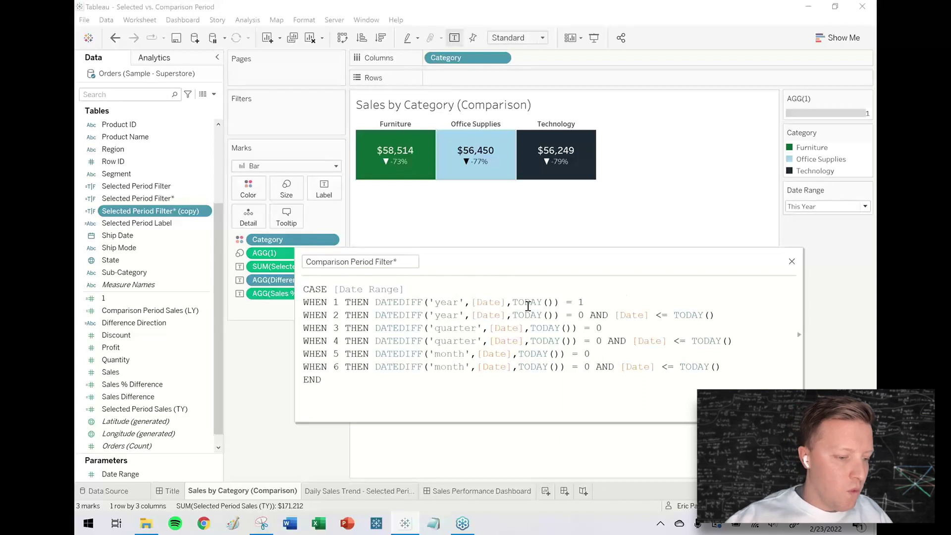
drag(295, 322, 236, 321)
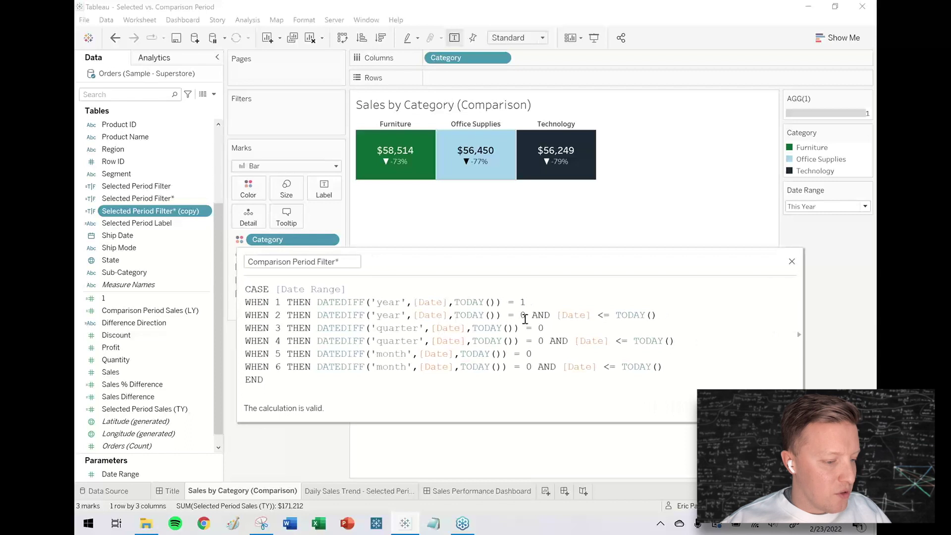
key(Down)
key(BackSpace)
text(1)
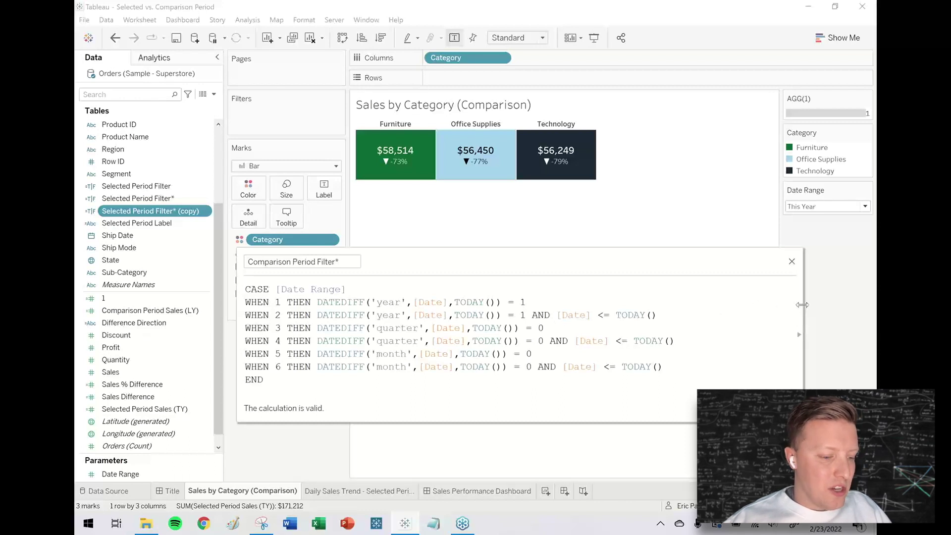
In the WHEN 2 line, wrap the [Date] field after AND as DATEPART('dayofyear',[Date])
drag(804, 310, 835, 309)
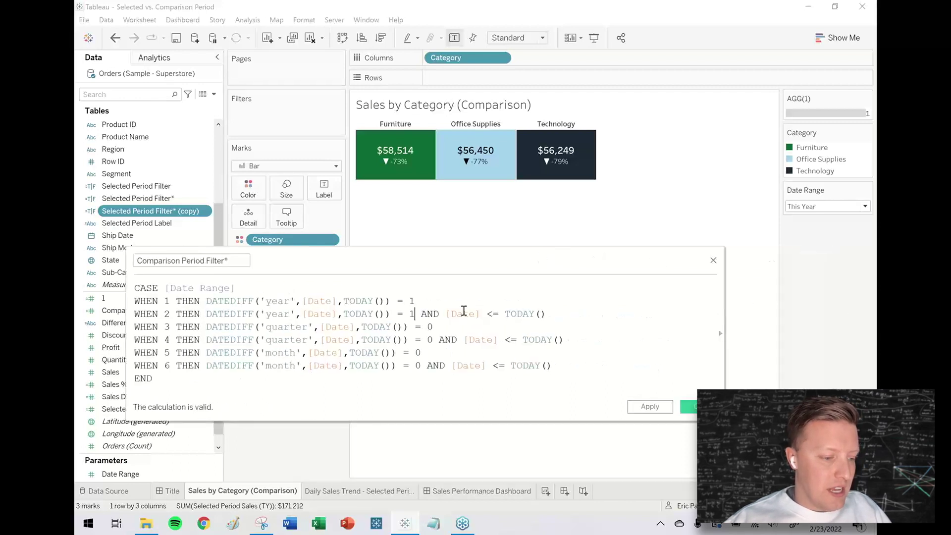
drag(445, 313, 481, 313)
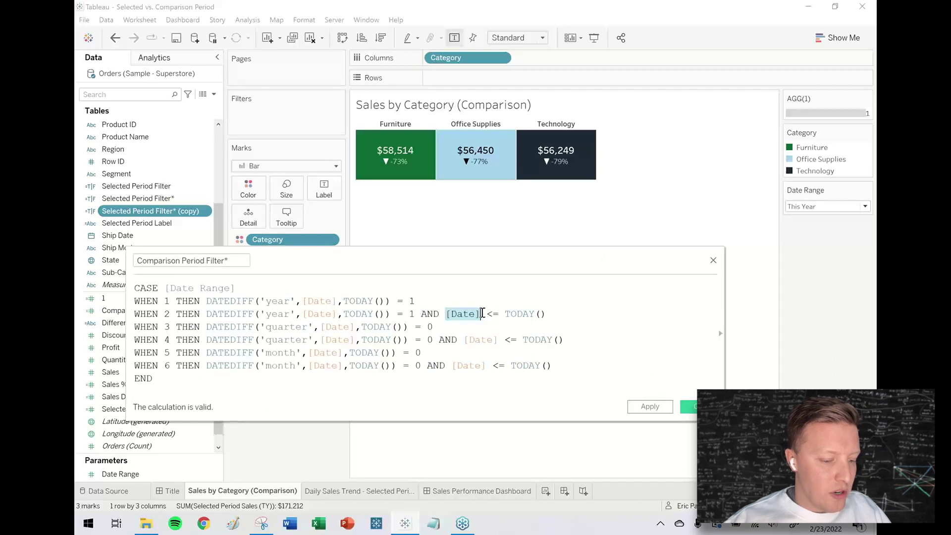
click(445, 315)
text(DATEPAR)
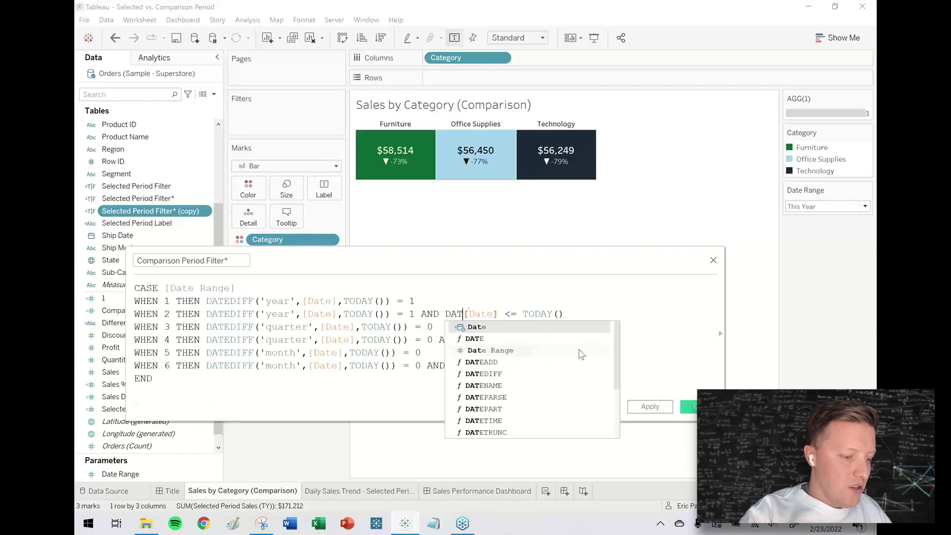
text(T('dayofyear',[Date])
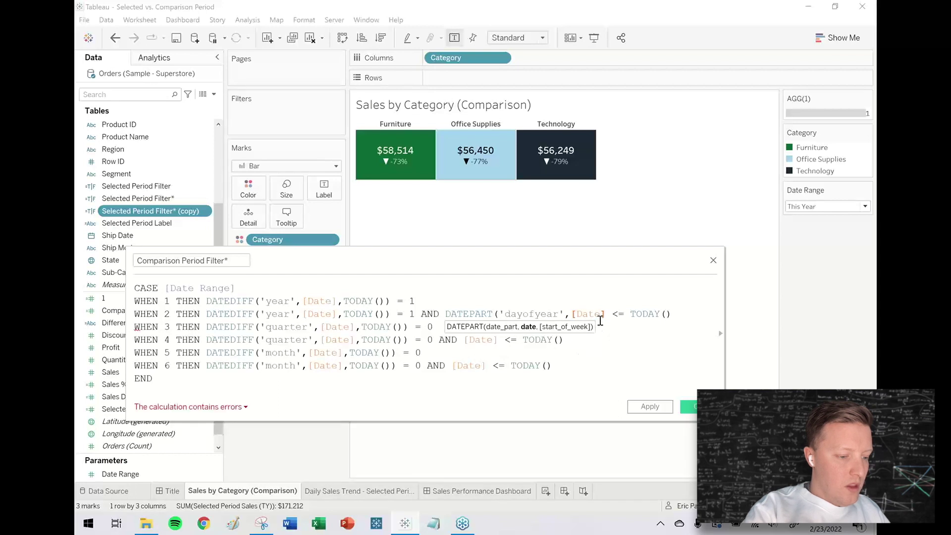
text())
Wrap the TODAY() at the end of the WHEN 2 line as DATEPART('dayofyear',TODAY())
click(635, 316)
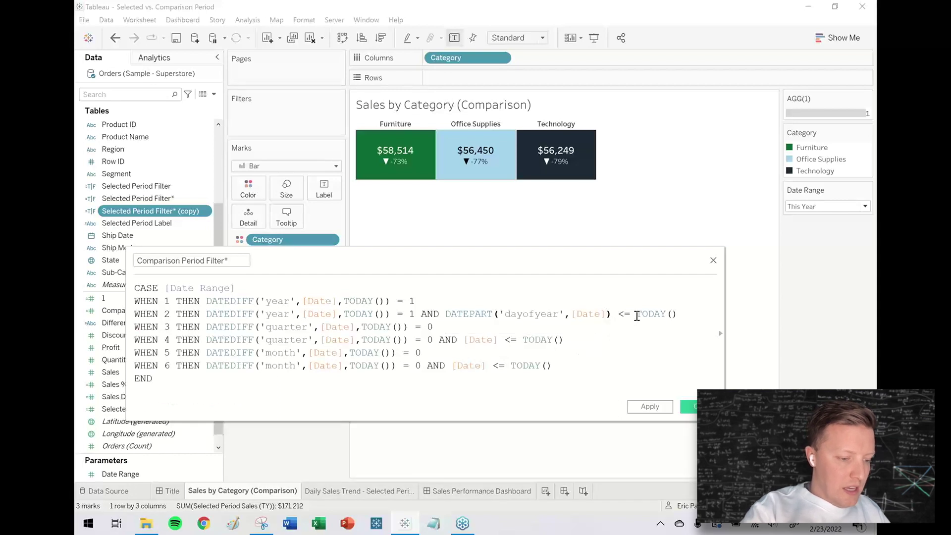
text(DATEPART('day)
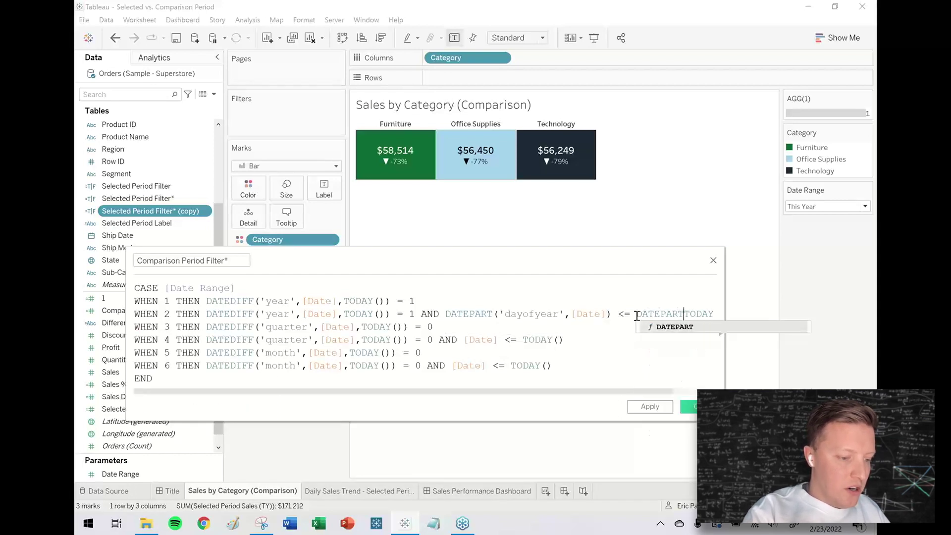
text(ofu)
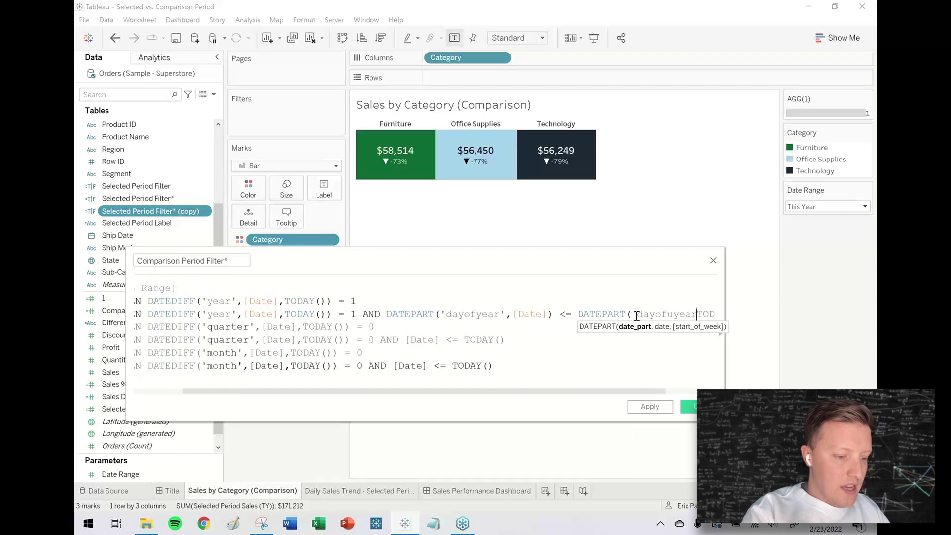
key(BackSpace)
text(year',)
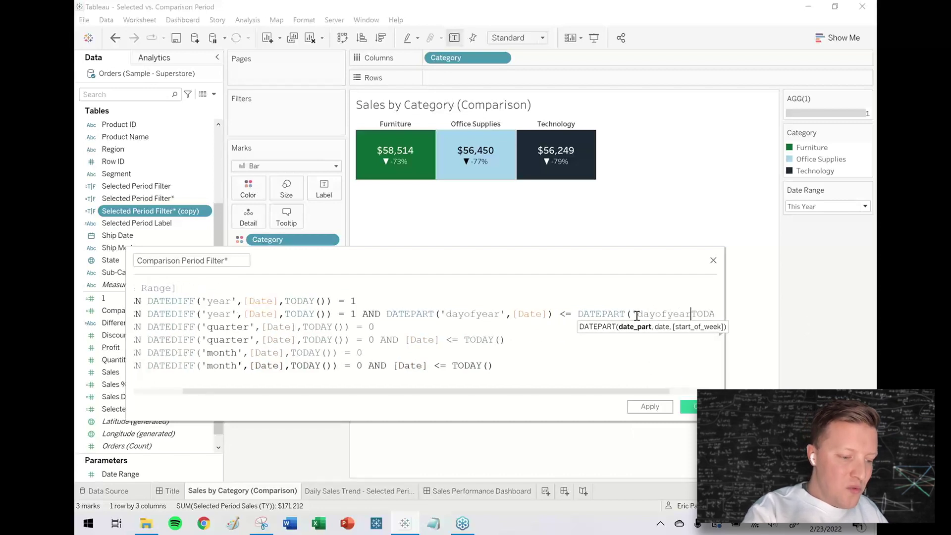
scroll(693, 317, right, 2)
click(690, 322)
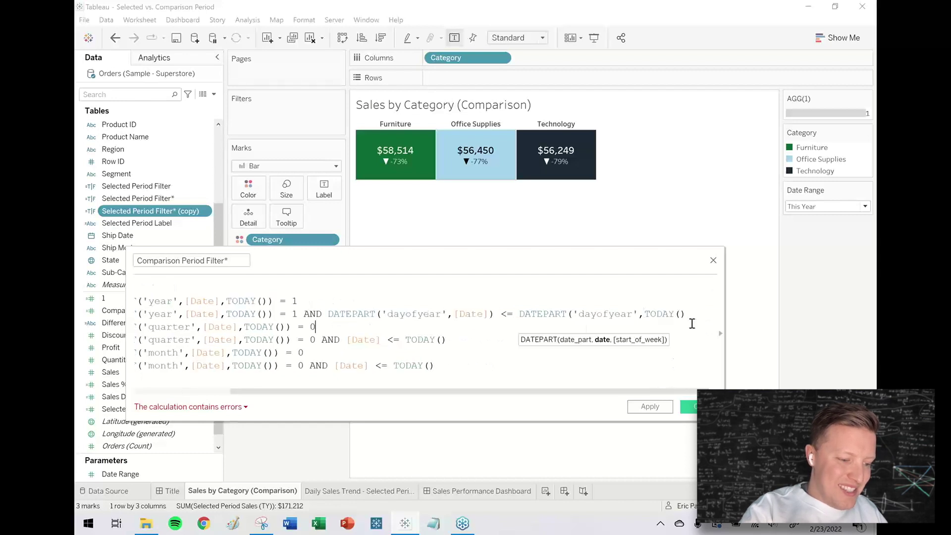
click(687, 311)
text())
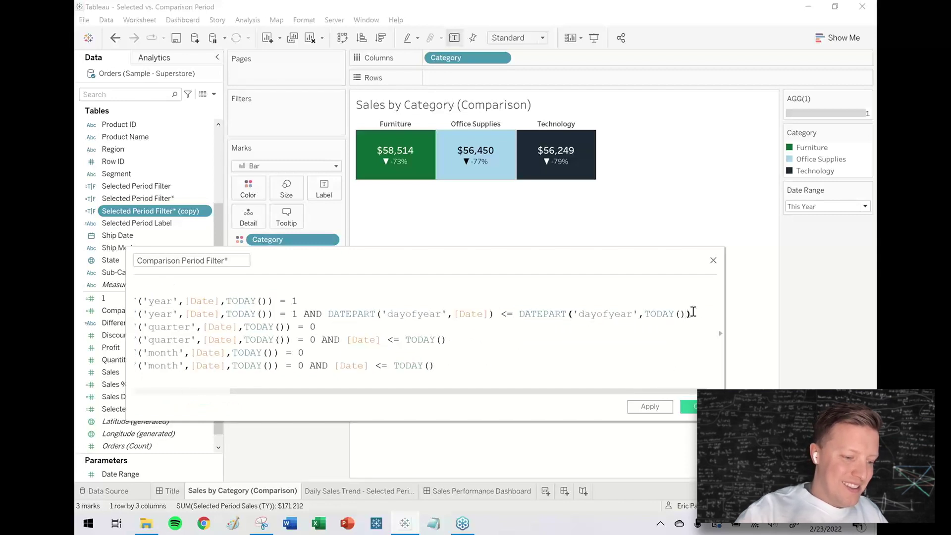
Enlarge the calculation editor and set the quarter DATEDIFF comparisons in the WHEN 3 and WHEN 4 lines to equal 1
drag(732, 312, 864, 317)
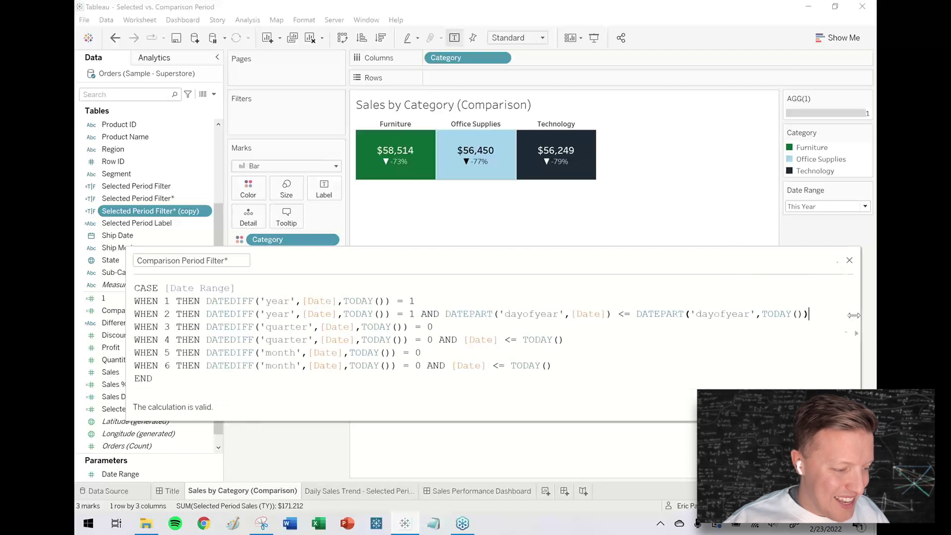
drag(470, 256, 464, 242)
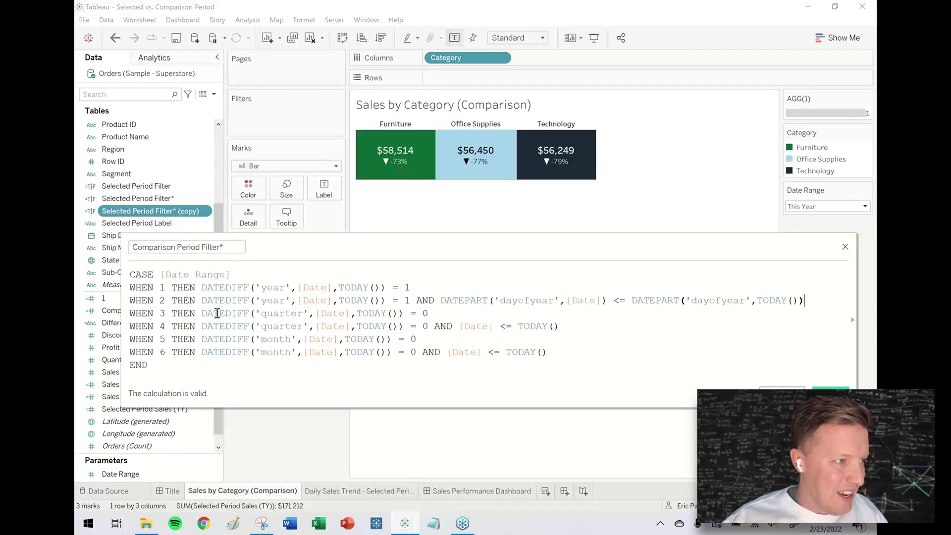
click(444, 315)
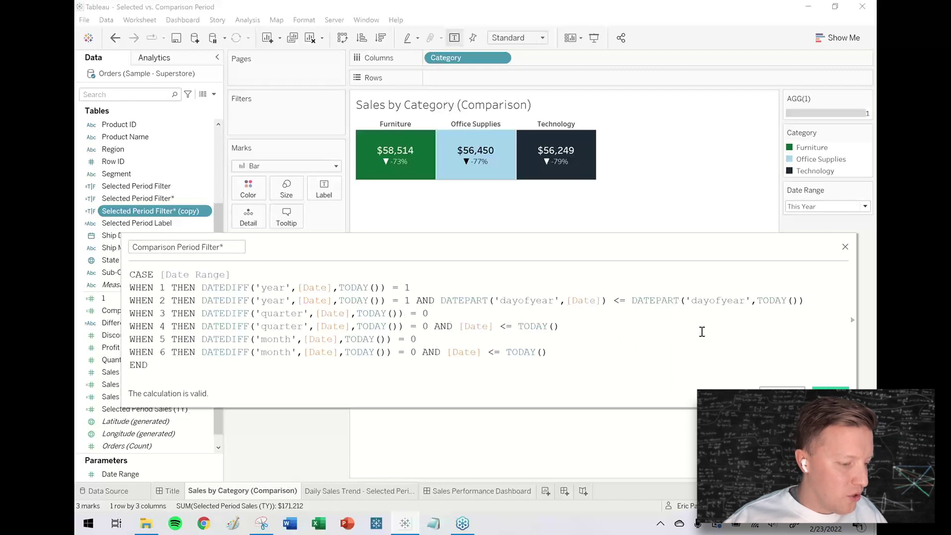
key(BackSpace)
text(1)
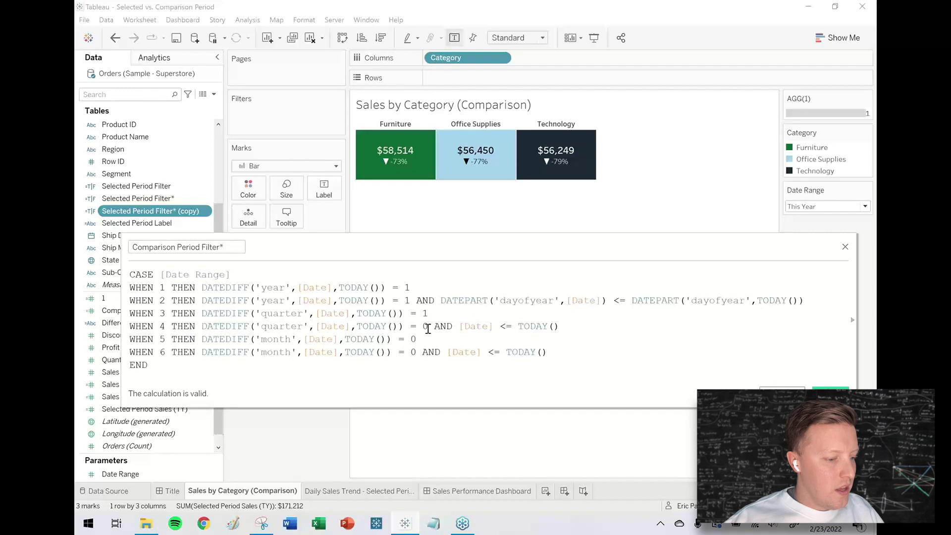
key(Down)
key(BackSpace)
text(1)
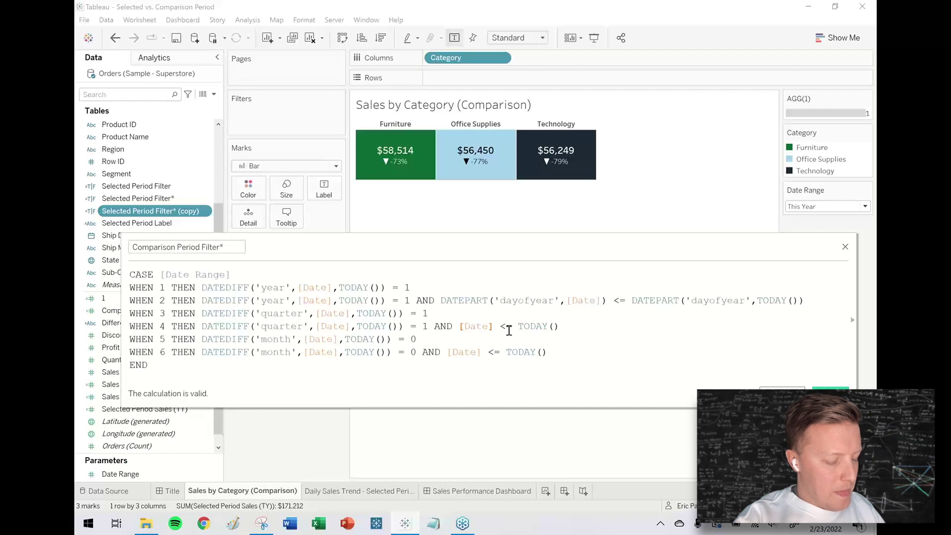
text(DA)
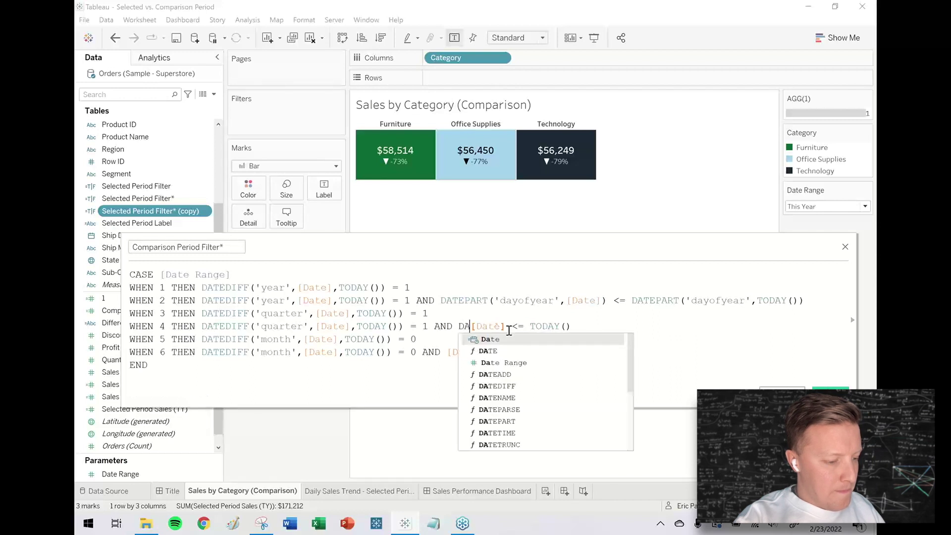
key(BackSpace)
key(BackSpace)
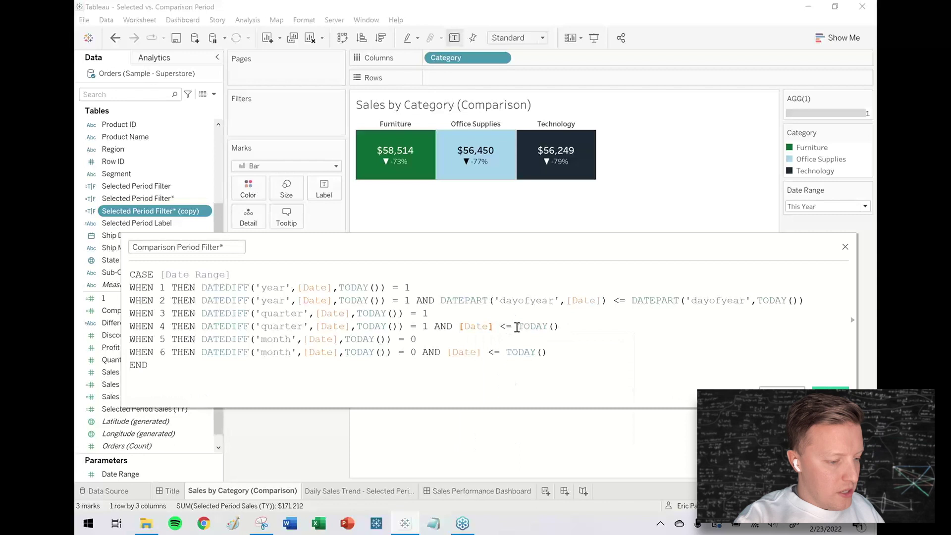
In the WHEN 4 line, replace the final TODAY() with DATEADD('quarter',-1,TODAY())
text(DATEADD(')
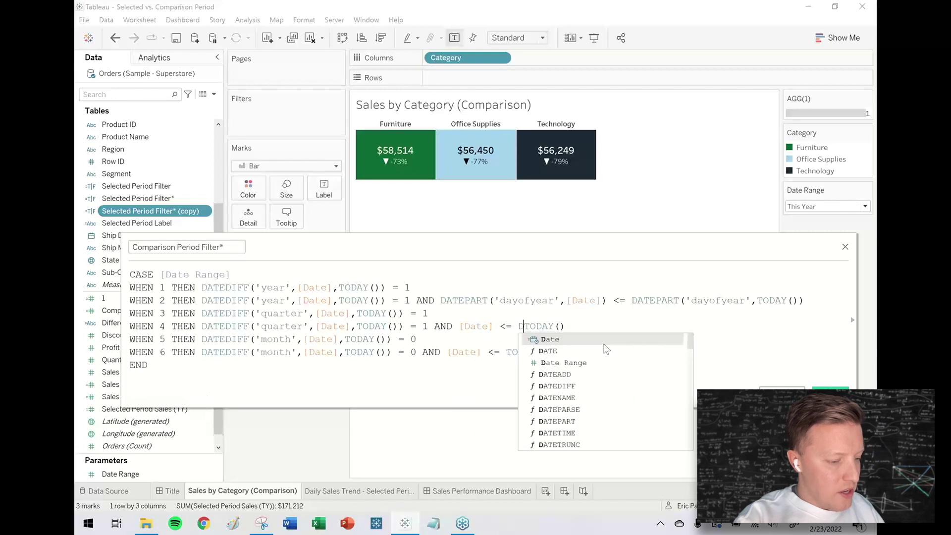
text(quarter',-)
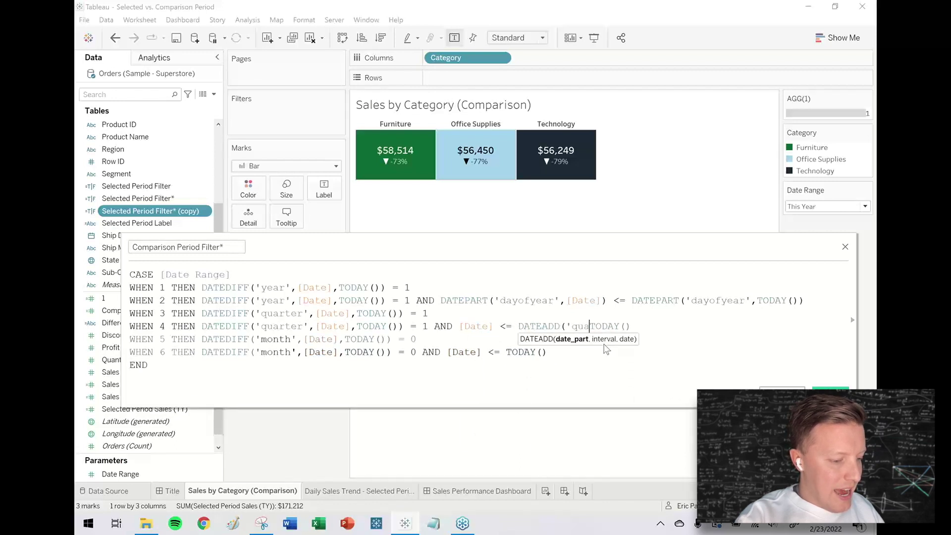
text(1,)
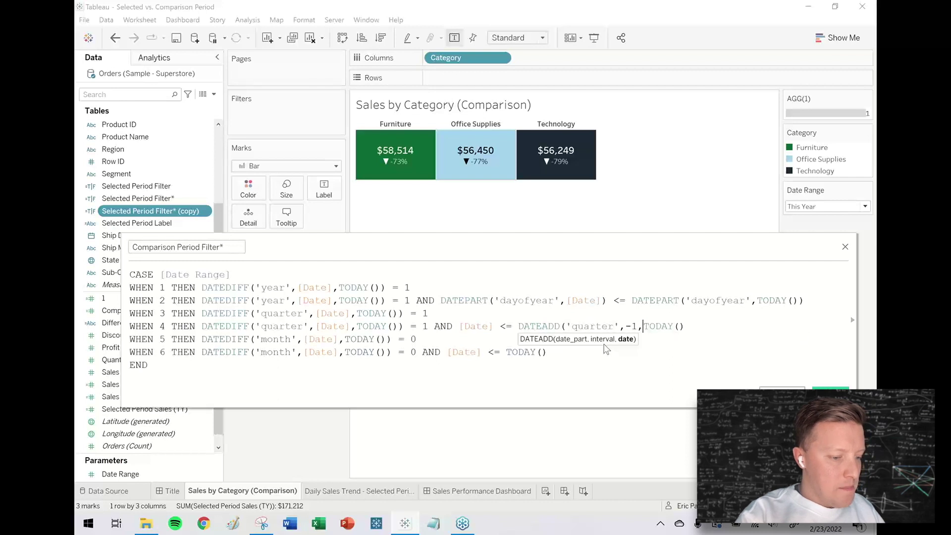
click(698, 327)
text())
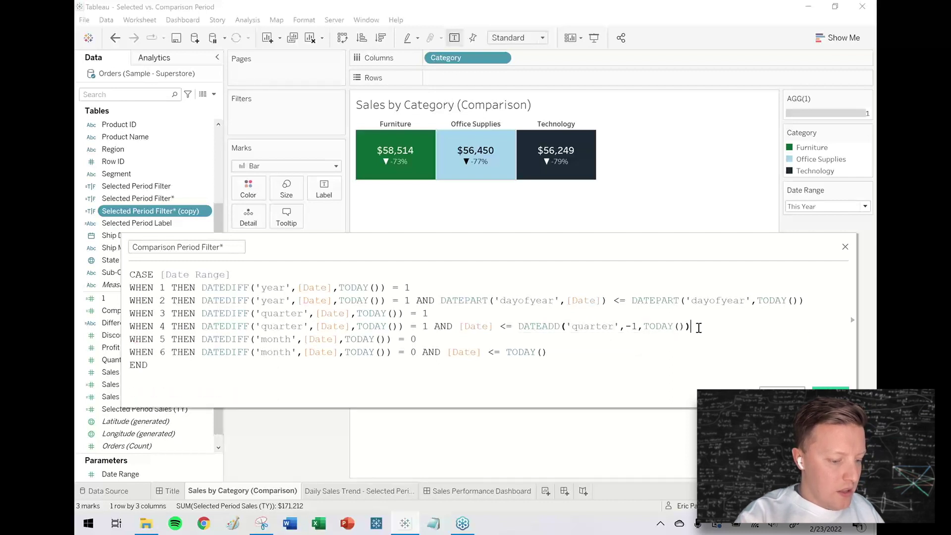
click(679, 354)
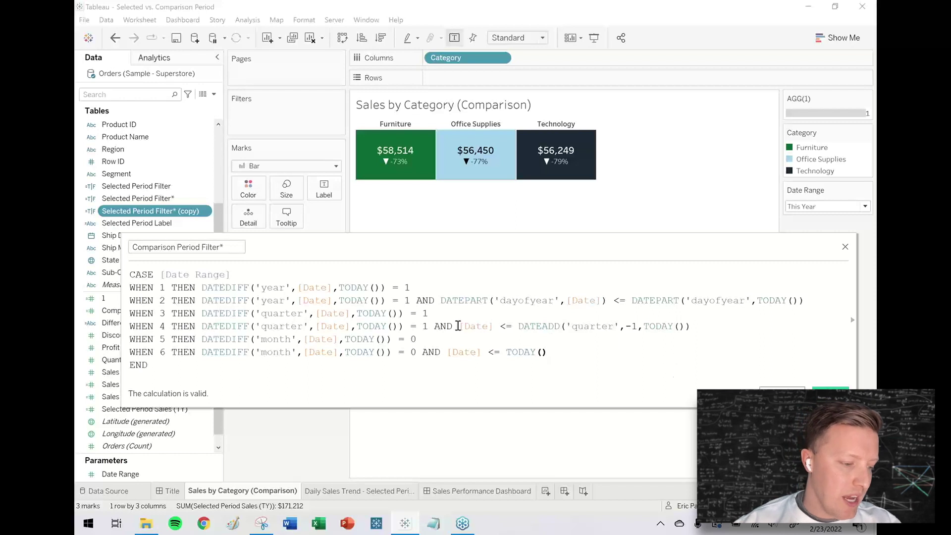
Set the month DATEDIFF comparisons in the WHEN 5 and WHEN 6 lines to equal 1
drag(459, 326, 695, 326)
click(701, 333)
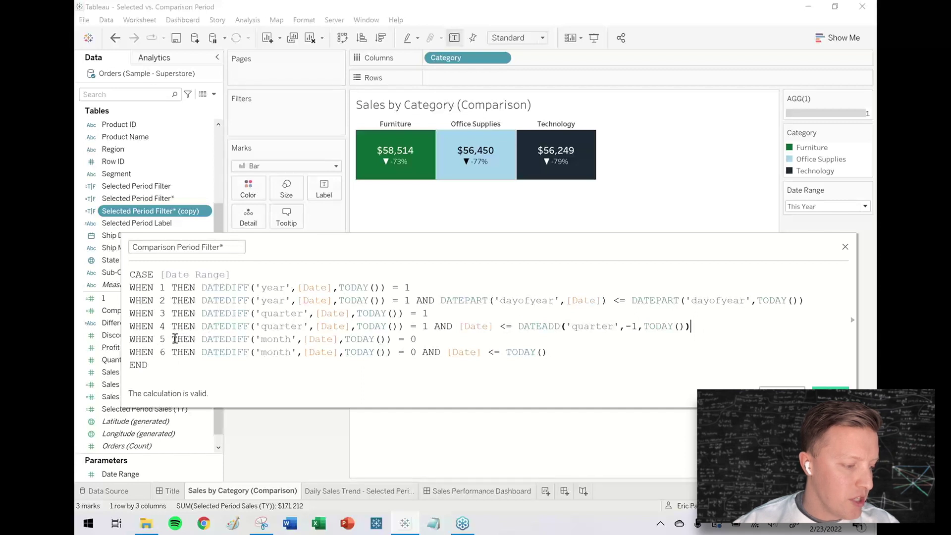
click(434, 339)
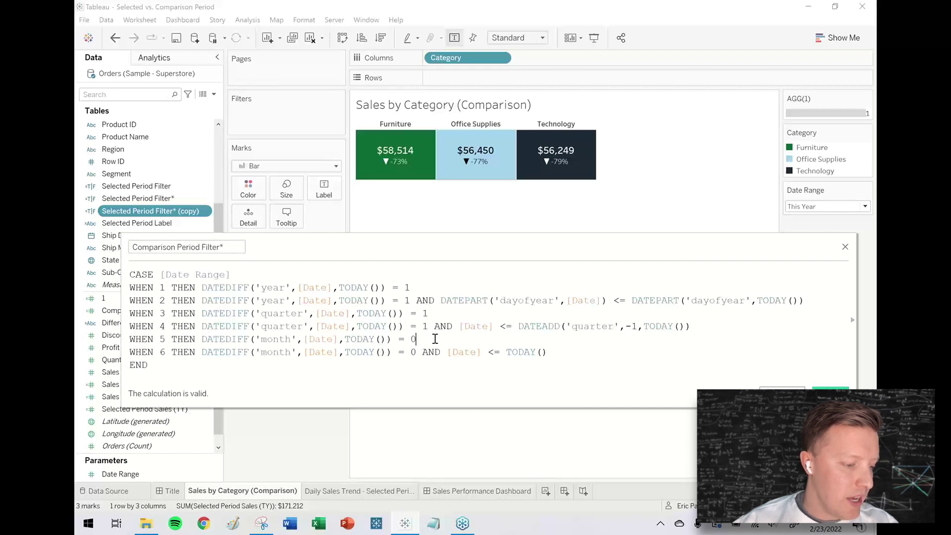
key(BackSpace)
text(1)
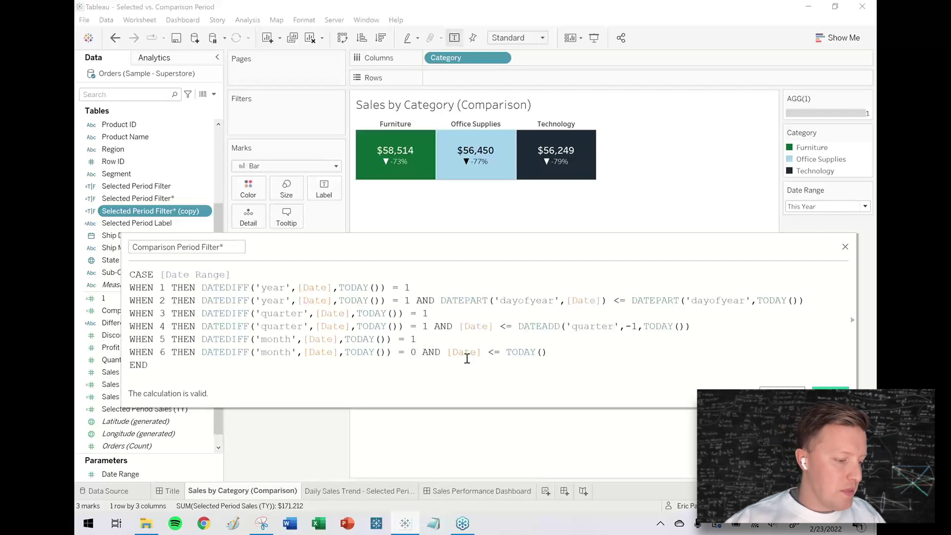
key(BackSpace)
text(1)
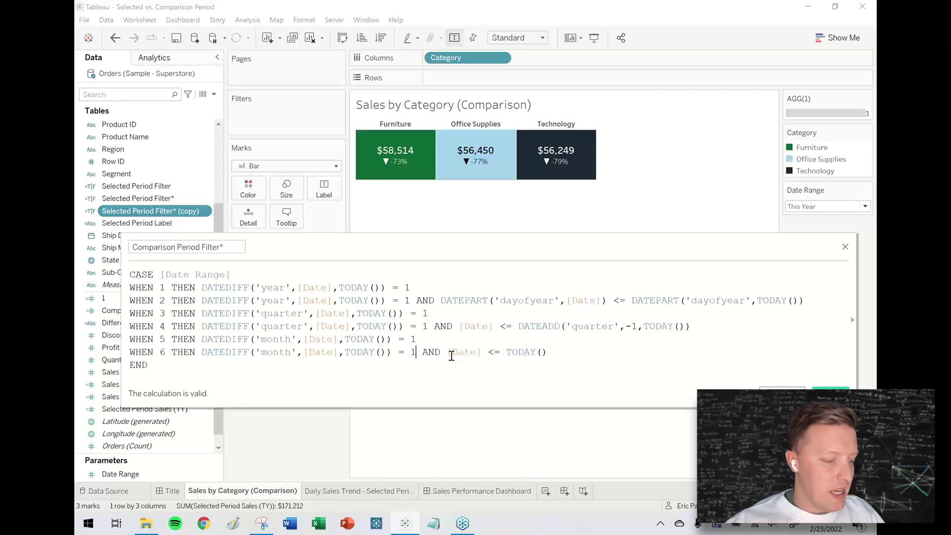
In the WHEN 6 line, wrap the [Date] after AND and the final TODAY() each in DAY(), and save the calculation
click(450, 352)
text(DAY()
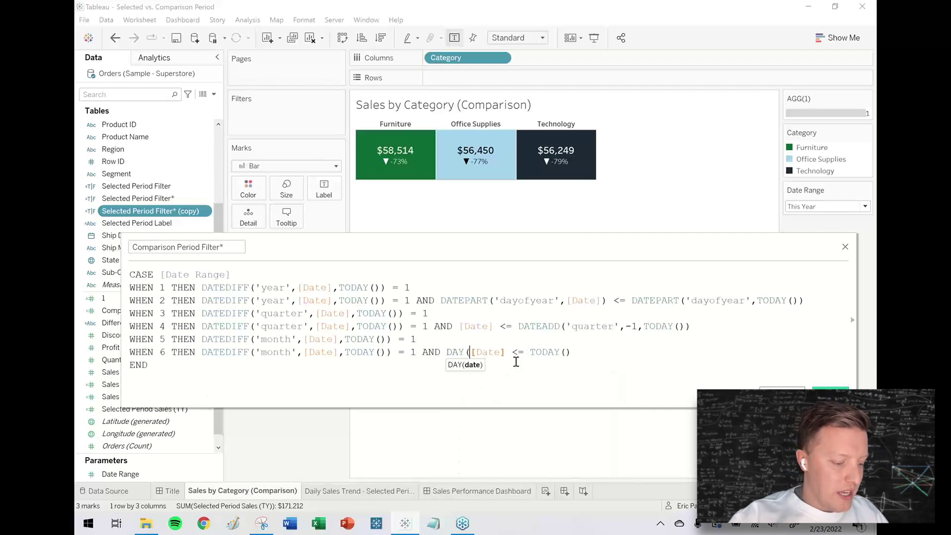
click(505, 352)
text())
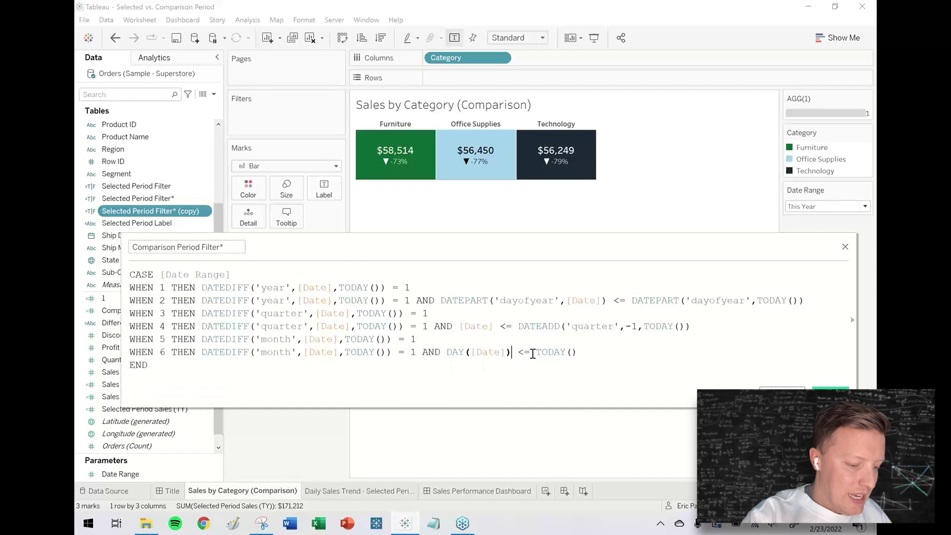
click(537, 352)
text(DAY()
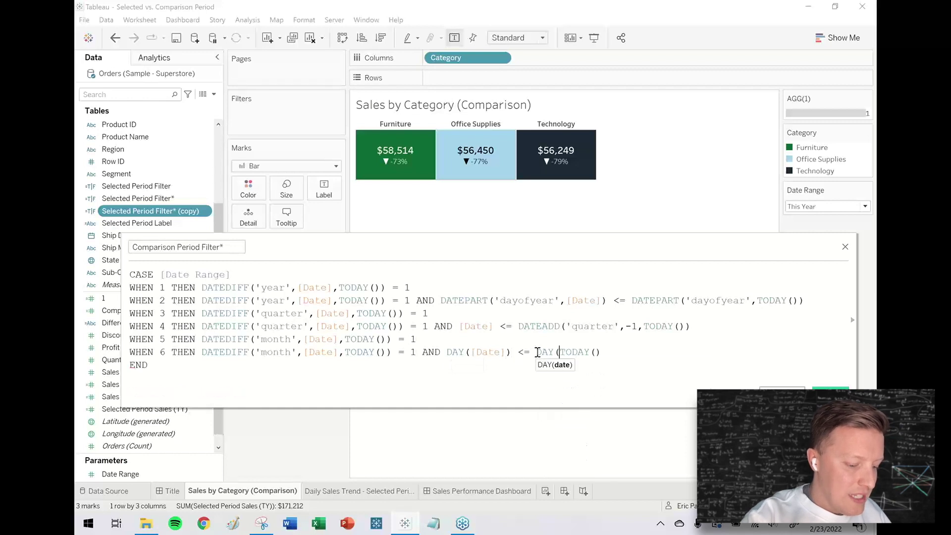
click(605, 350)
text())
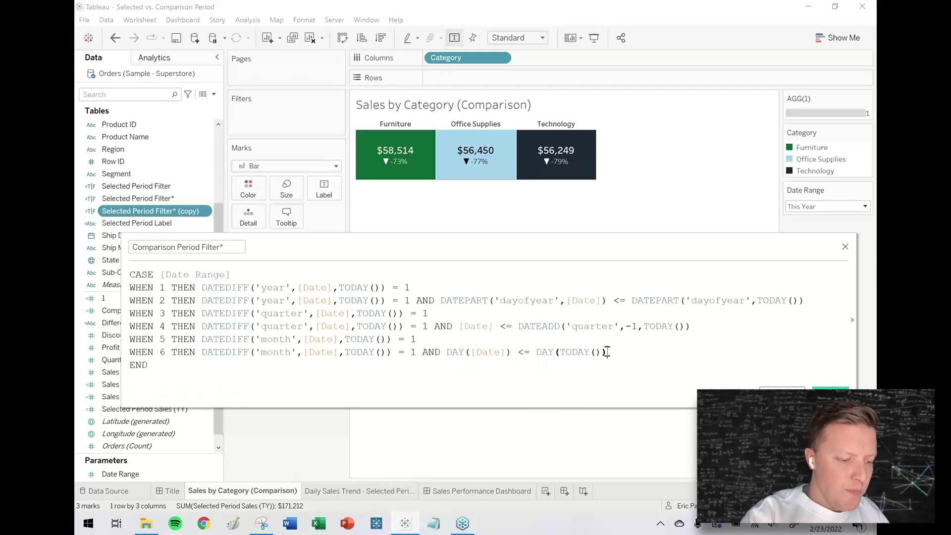
click(644, 341)
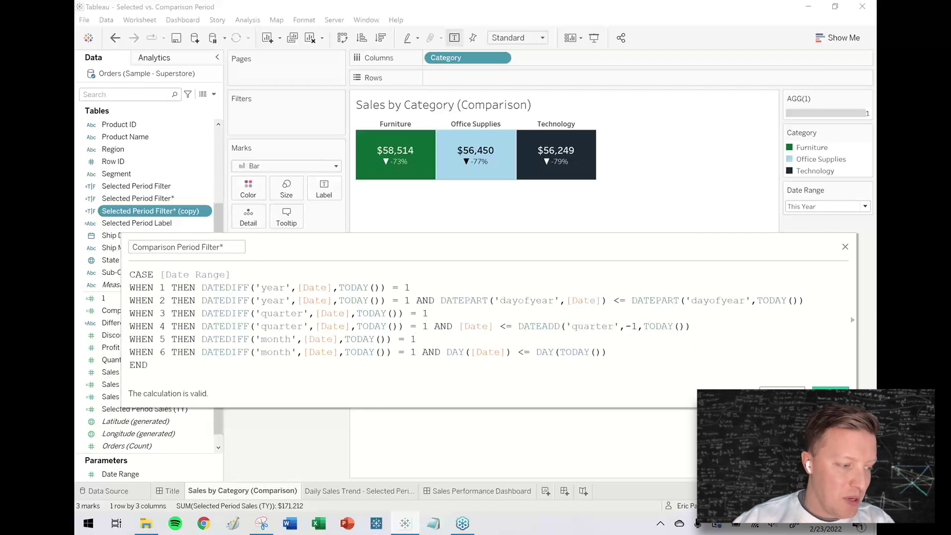
click(831, 395)
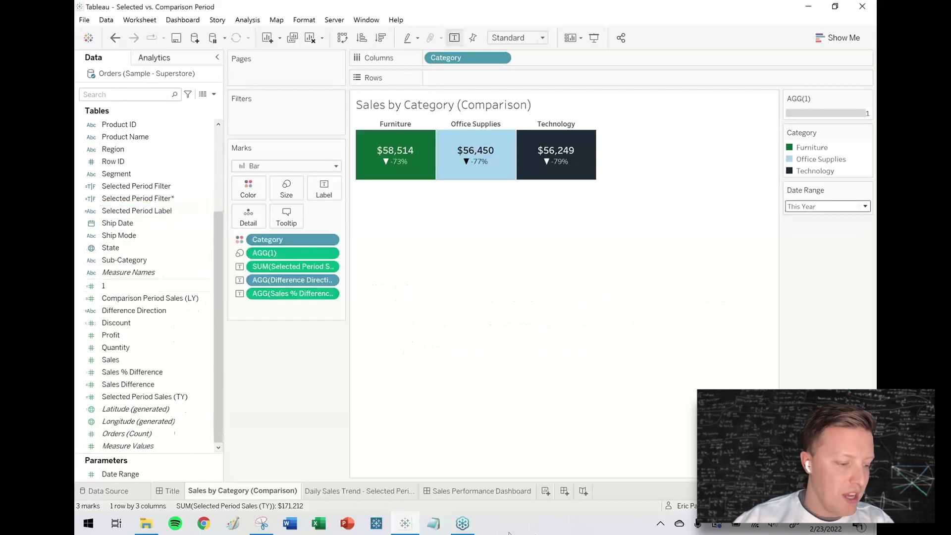
Create a new worksheet with discrete MDY(Date) on Rows and Comparison Period Filter* as the text, and look through the 2021 dates
click(545, 490)
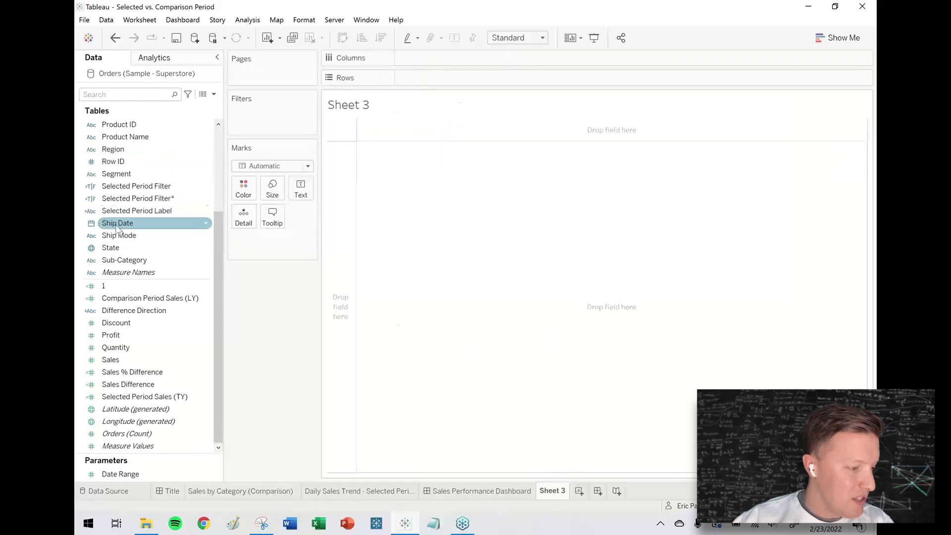
scroll(126, 195, up, 3)
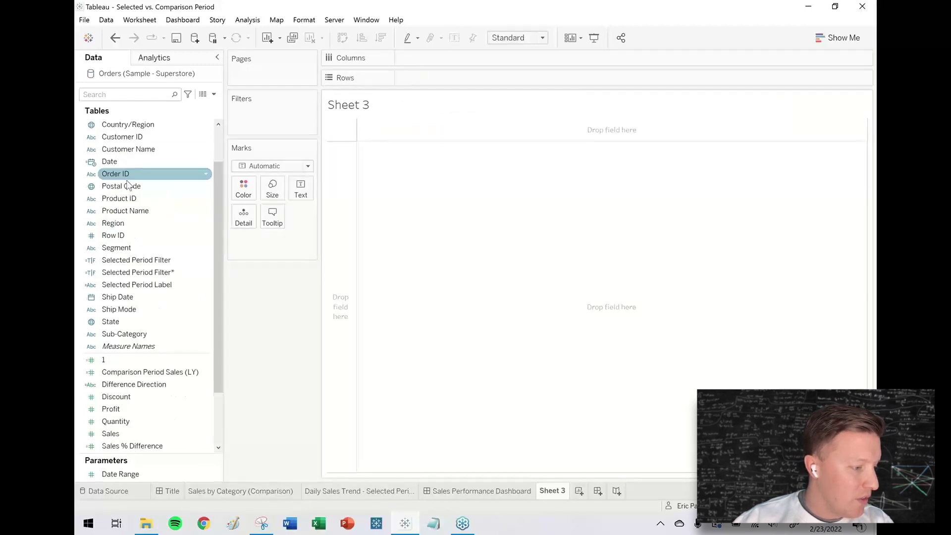
drag(111, 198, 493, 79)
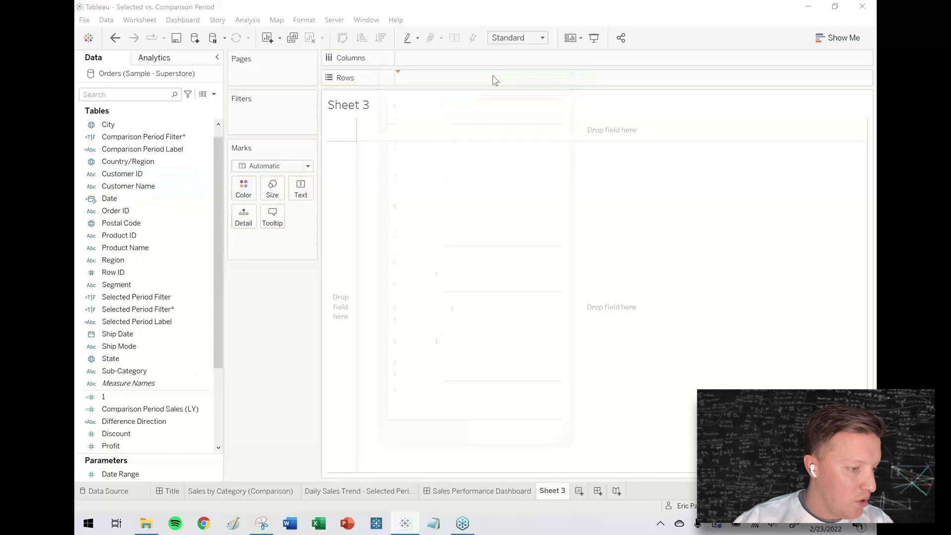
click(451, 240)
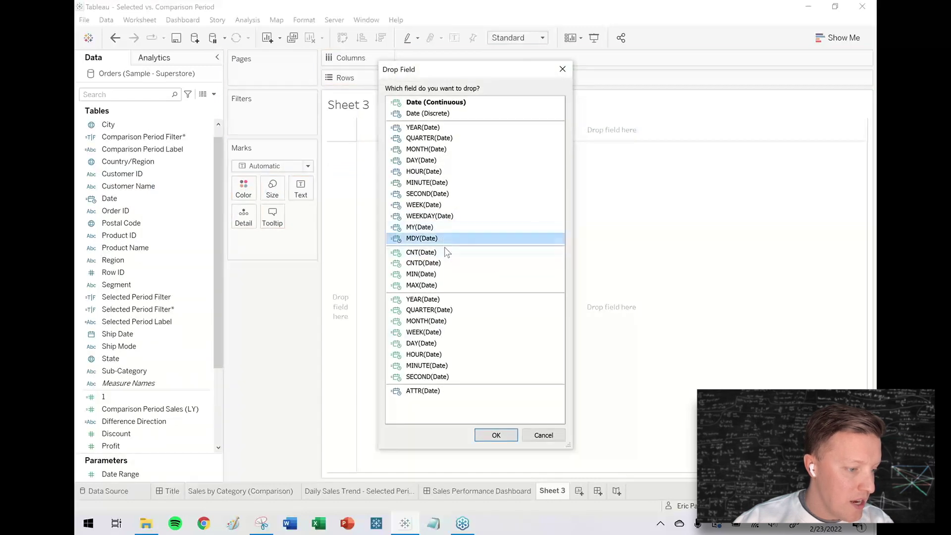
click(495, 434)
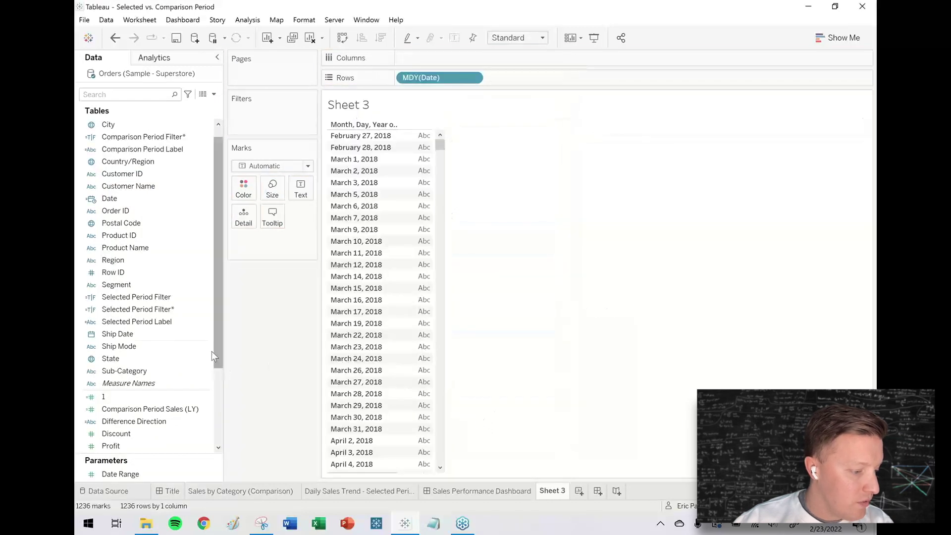
drag(143, 137, 299, 191)
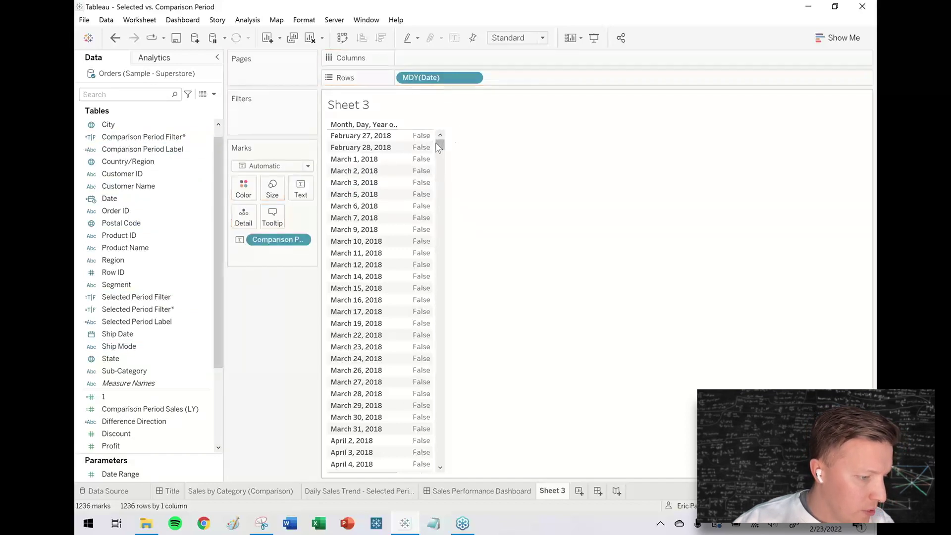
drag(439, 143, 439, 367)
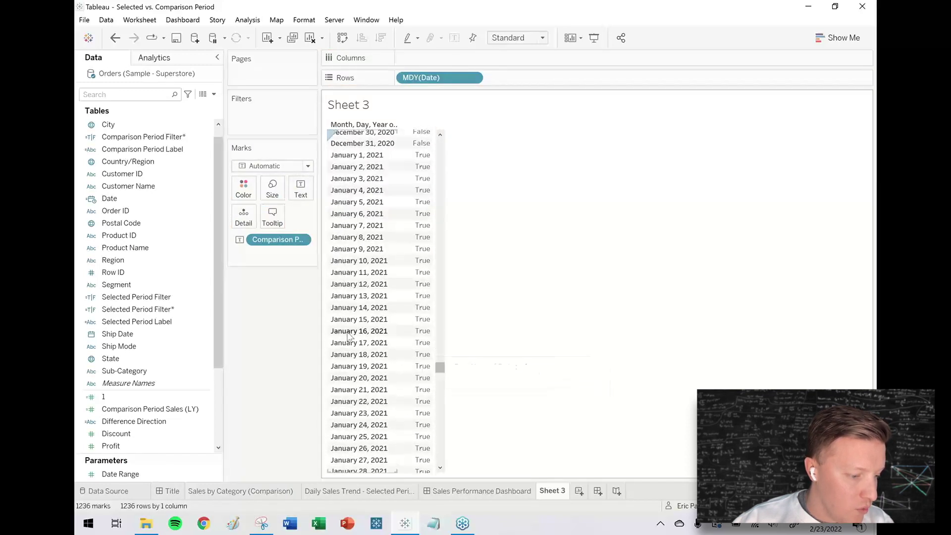
Show the Date Range parameter control on the sheet and set it to Month to Date
click(121, 474)
right_click(120, 474)
click(169, 292)
click(801, 115)
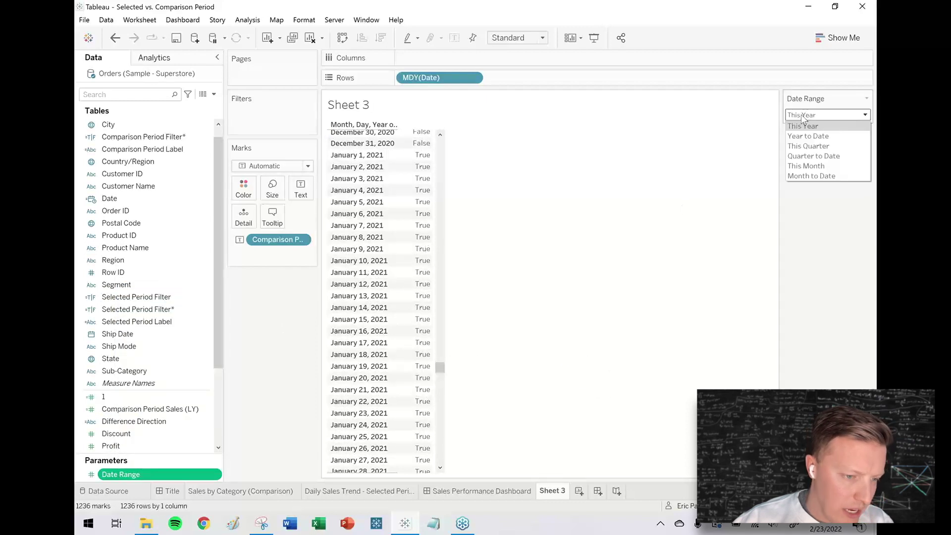
click(812, 177)
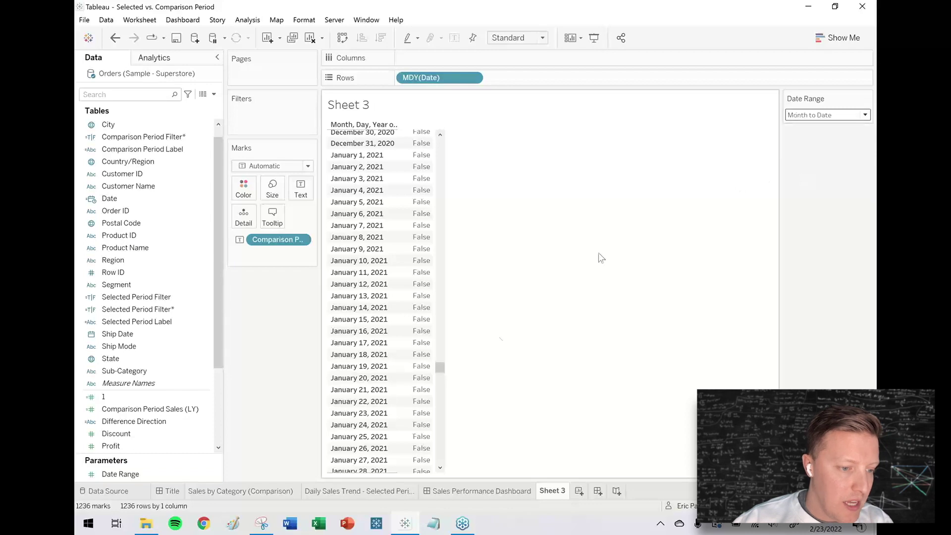
Check the Comparison Period Filter* values for the January 2022 dates in the list
drag(440, 367, 440, 448)
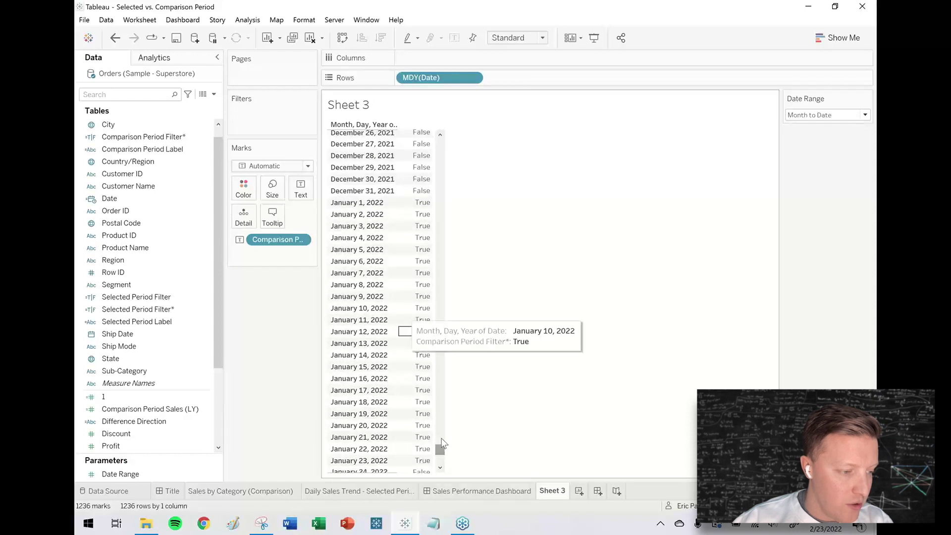
click(368, 204)
click(369, 206)
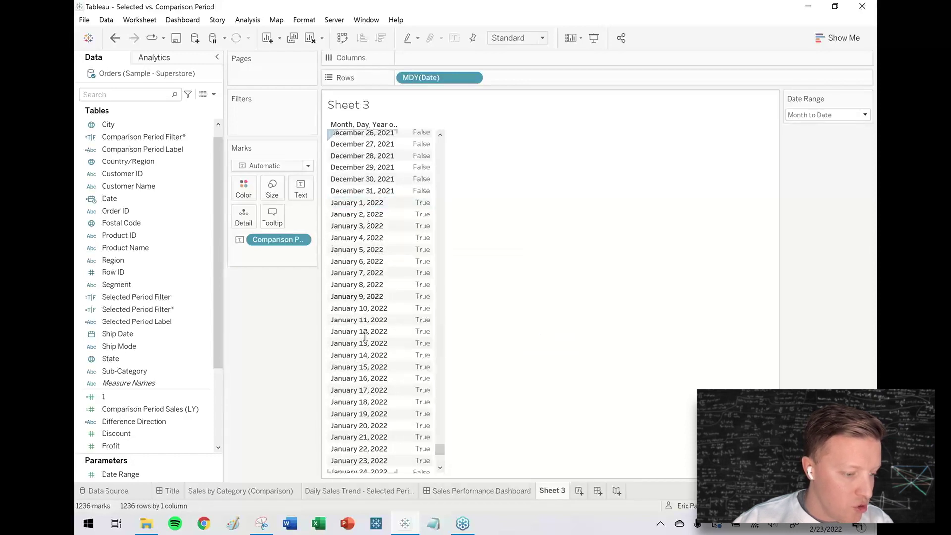
click(359, 460)
scroll(364, 446, down, 3)
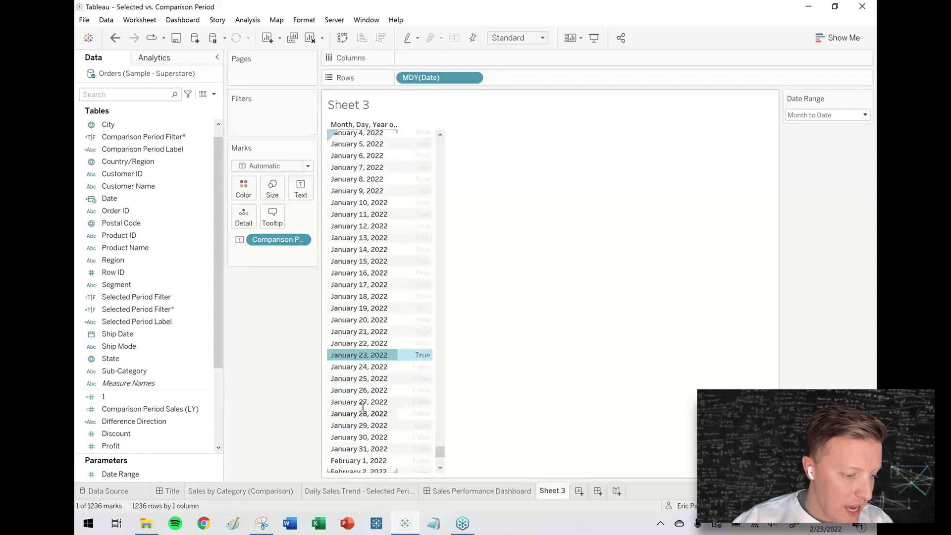
click(378, 352)
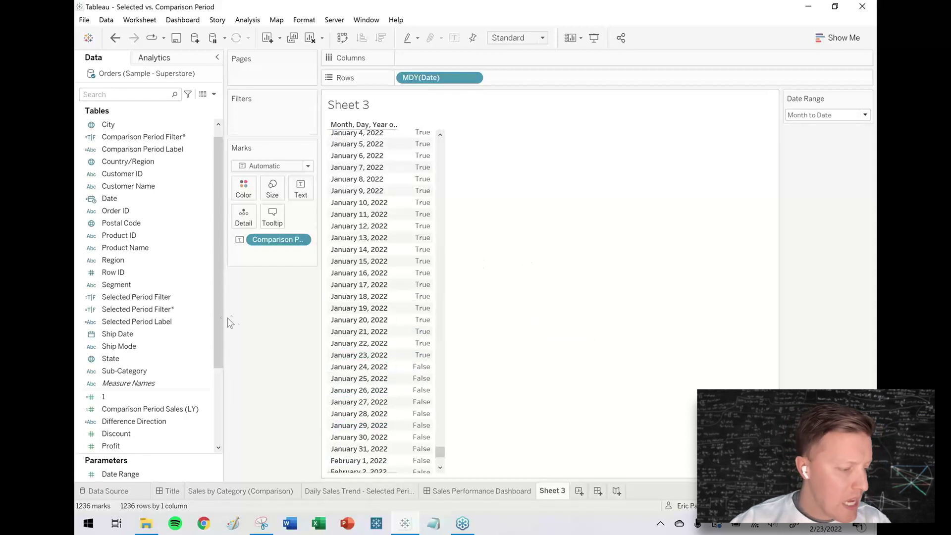
In the Comparison Period Sales (LY) calculation, replace the DATEDIFF year condition with [Comparison Period Filter*] = TRUE
click(148, 409)
right_click(153, 409)
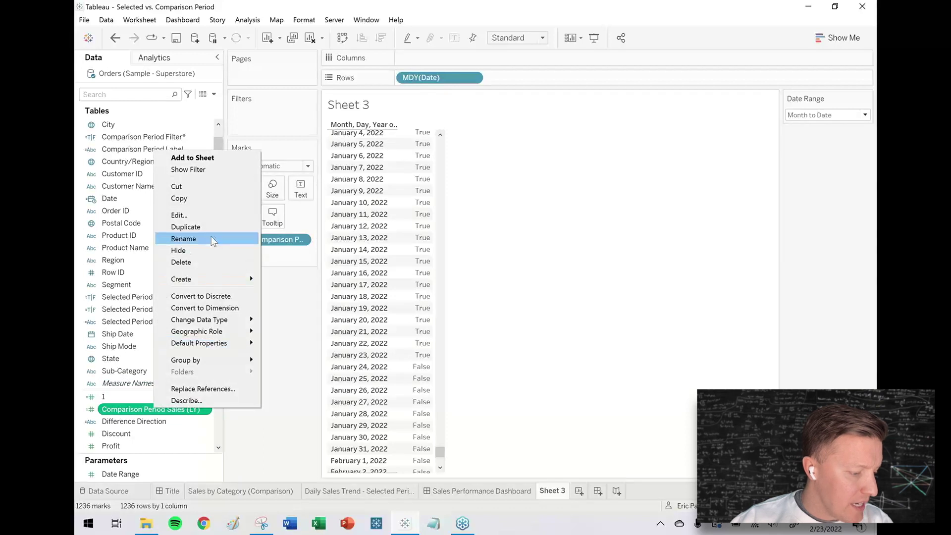
click(211, 216)
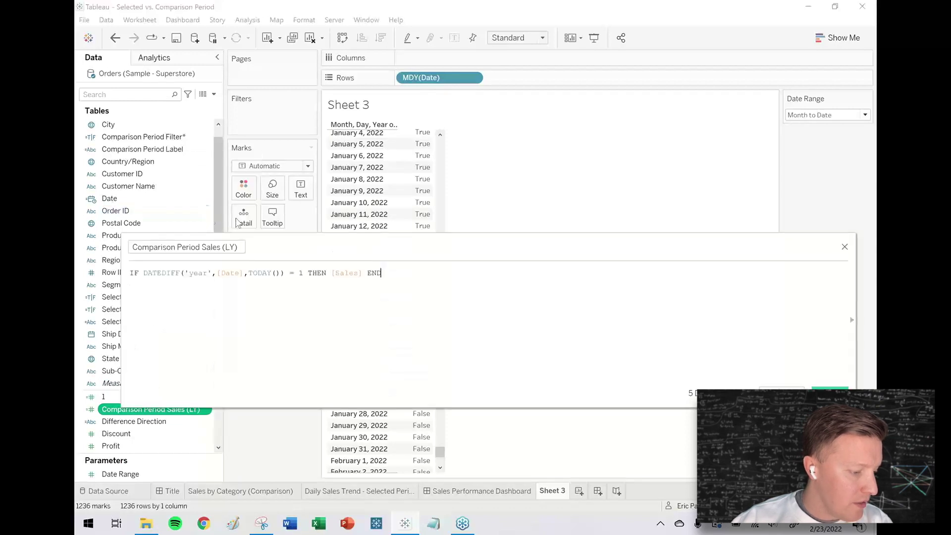
drag(144, 272, 304, 273)
key(Return)
key(Return)
click(216, 271)
text(c)
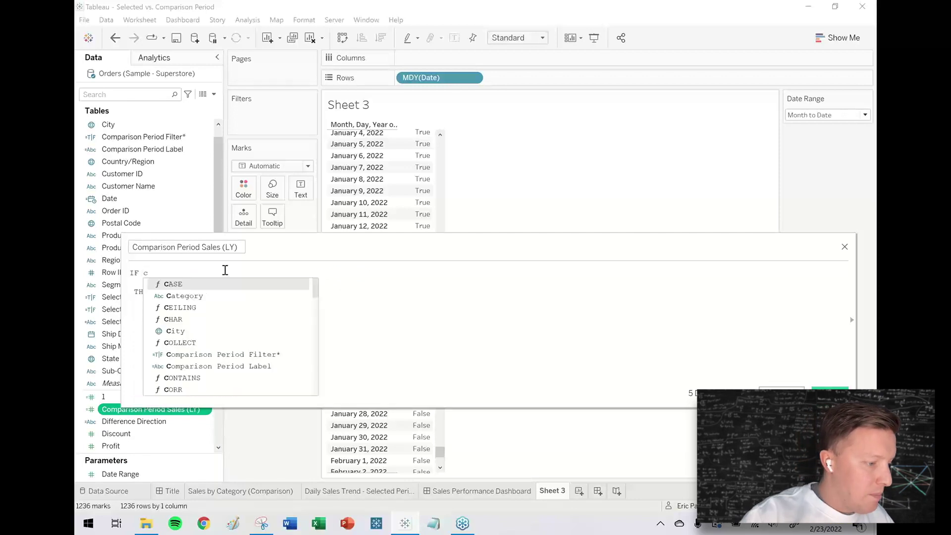
key(BackSpace)
drag(287, 268, 286, 277)
text(= TRUE)
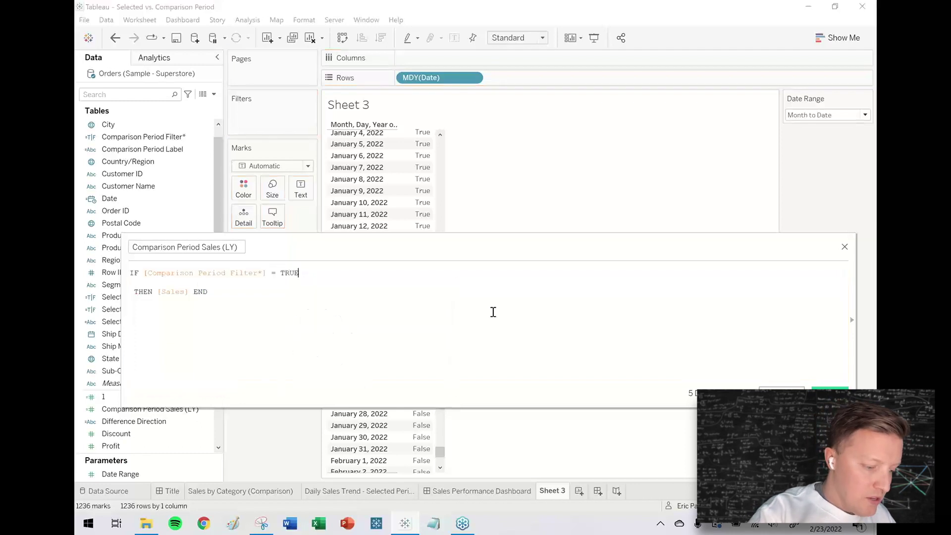
Bring THEN [Sales] END back onto the same line as the condition and save the calculation
key(BackSpace)
key(Delete)
key(End)
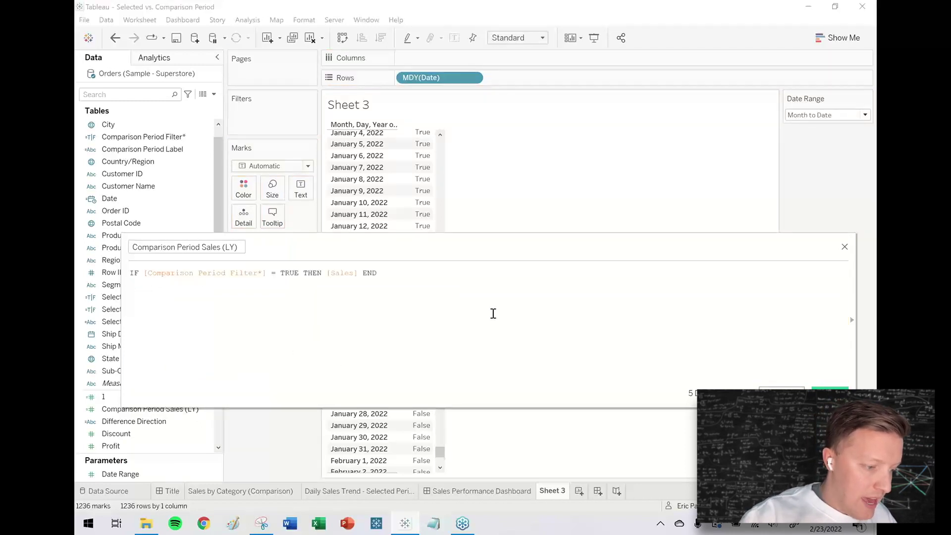
click(829, 391)
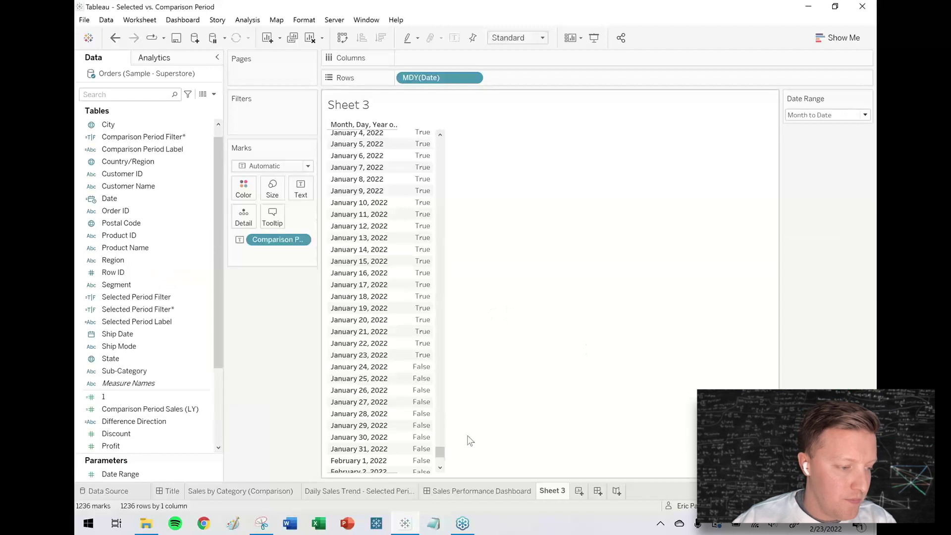
Go to the Sales by Category (Comparison) sheet and review the Date Range options without changing the selection
click(268, 490)
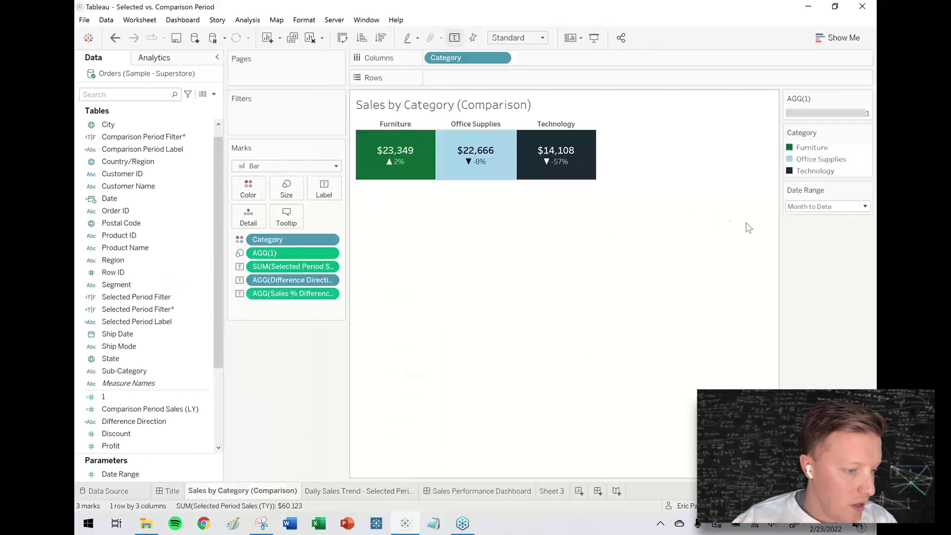
click(818, 211)
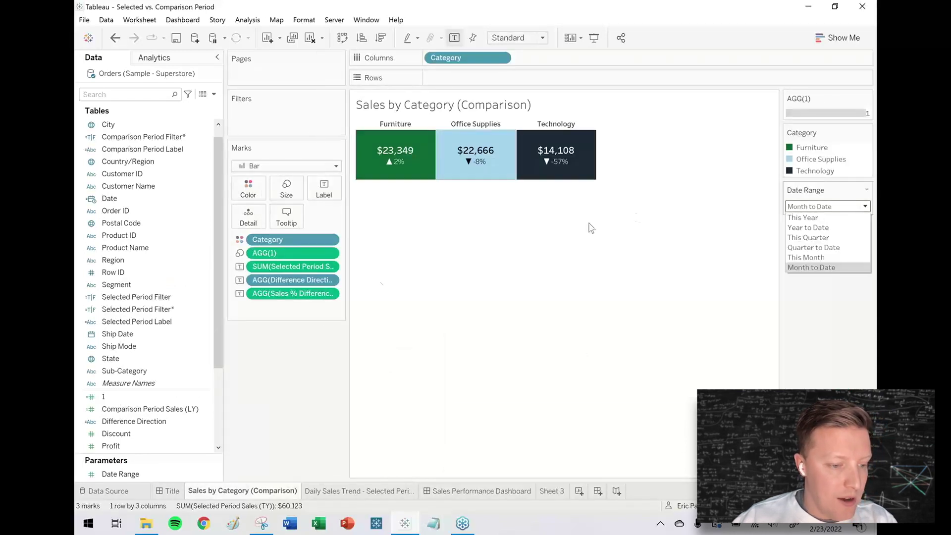
click(319, 337)
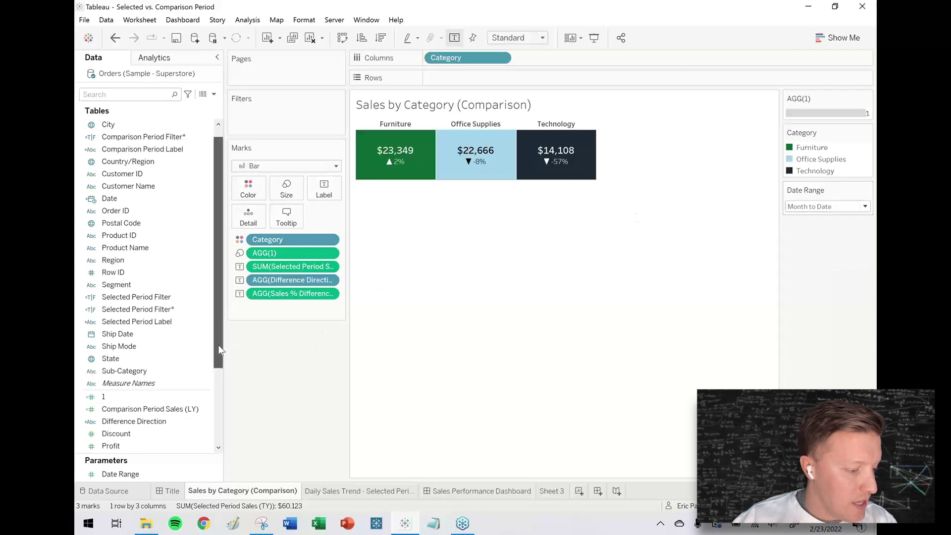
Open the Difference Direction calculation for editing and enlarge its formula text
drag(218, 344, 215, 378)
mouse_move(396, 163)
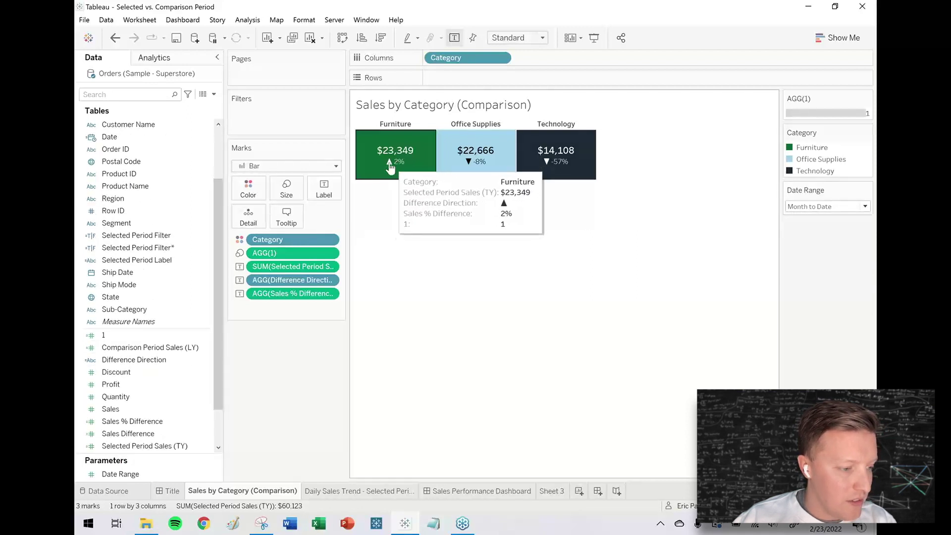
click(162, 348)
right_click(164, 359)
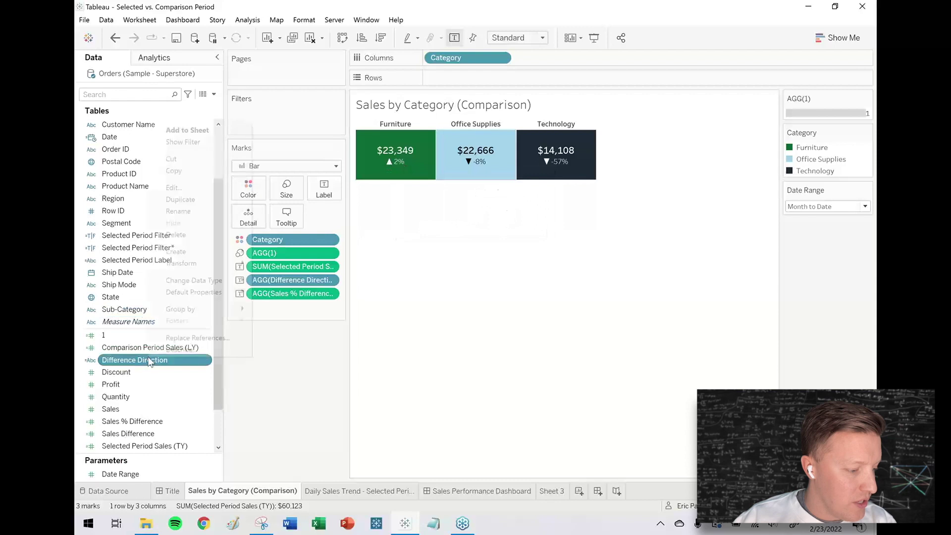
click(227, 186)
ctrl+scroll(266, 339, up, 2)
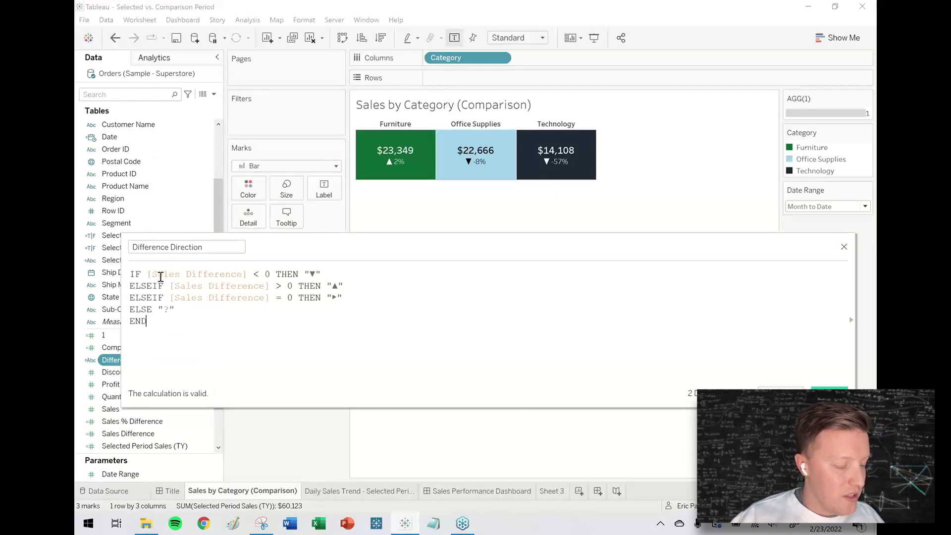
Close the Difference Direction calculation and review the Sales Difference formula without changing it
click(843, 248)
right_click(117, 434)
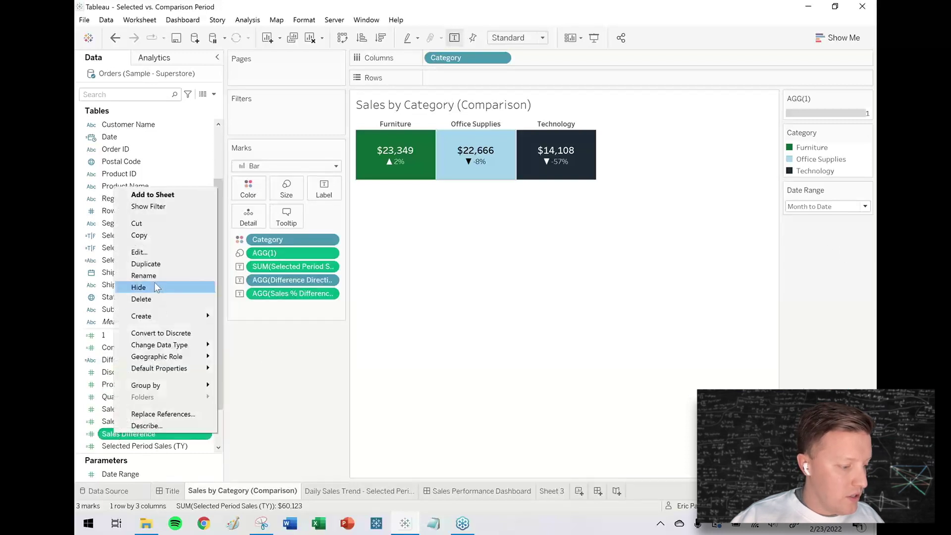
click(149, 252)
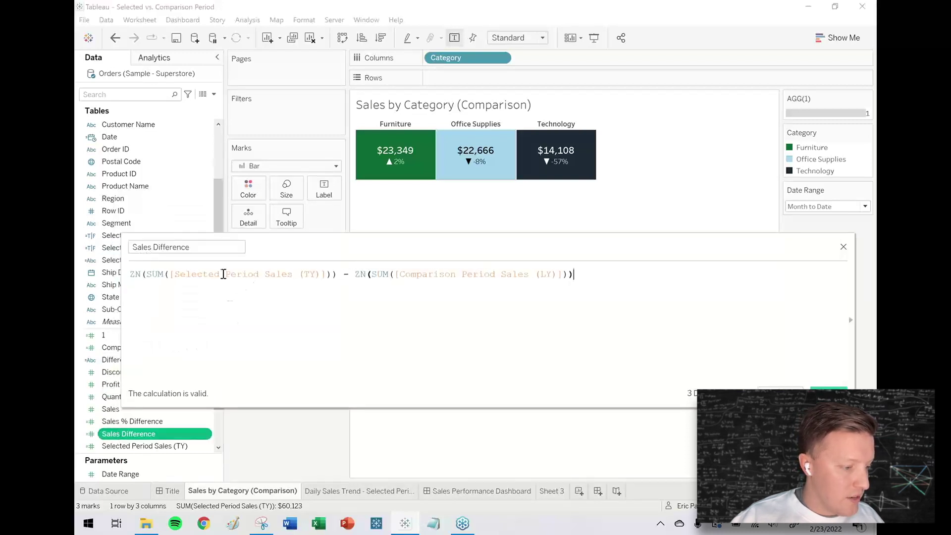
click(843, 248)
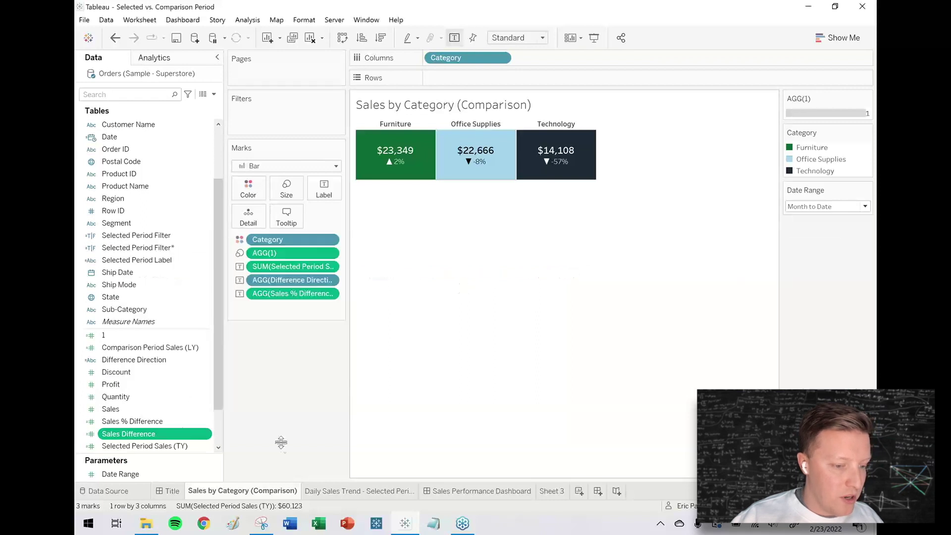
Rename the Comparison Period Sales (LY) field to Comparison Period Sales
right_click(181, 350)
click(209, 179)
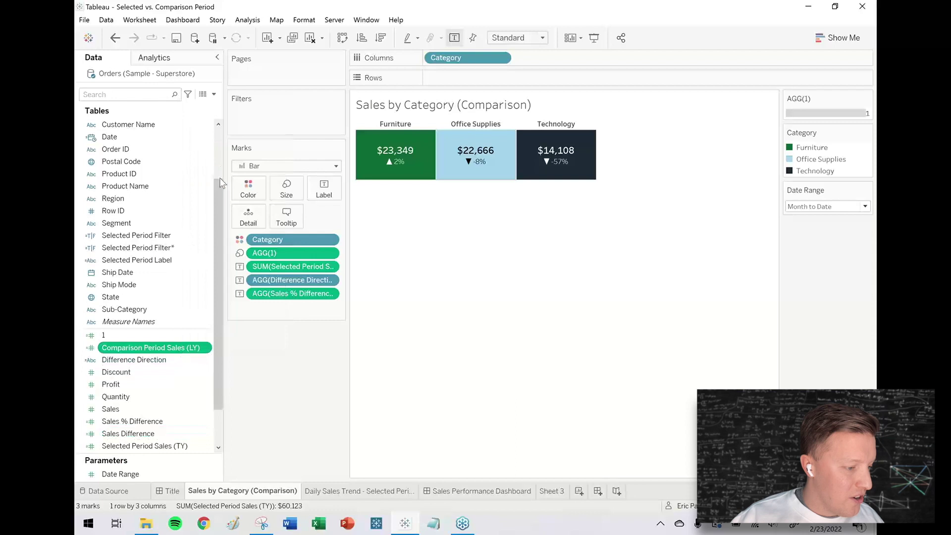
key(End)
key(BackSpace)
key(BackSpace)
key(BackSpace)
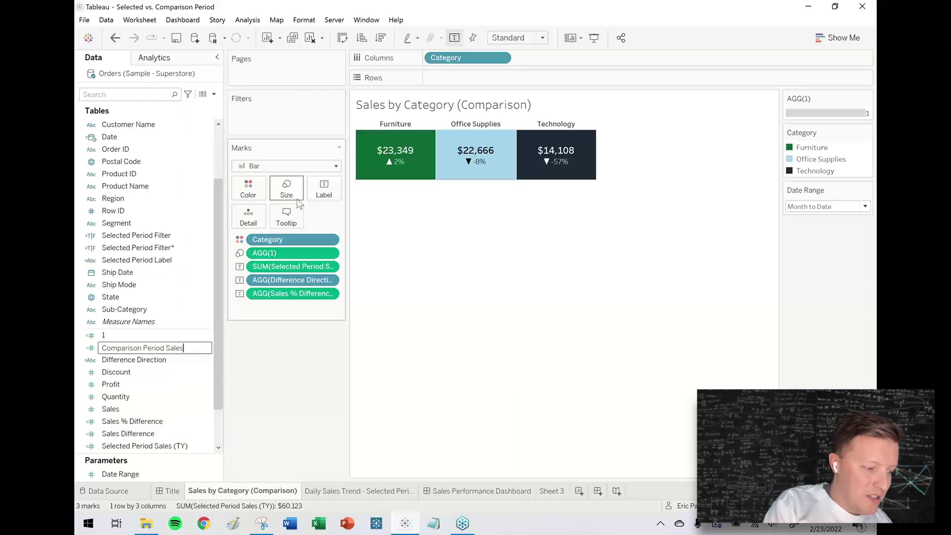
key(Return)
Rename the Selected Period Sales (TY) field to Selected Period Sales
right_click(164, 448)
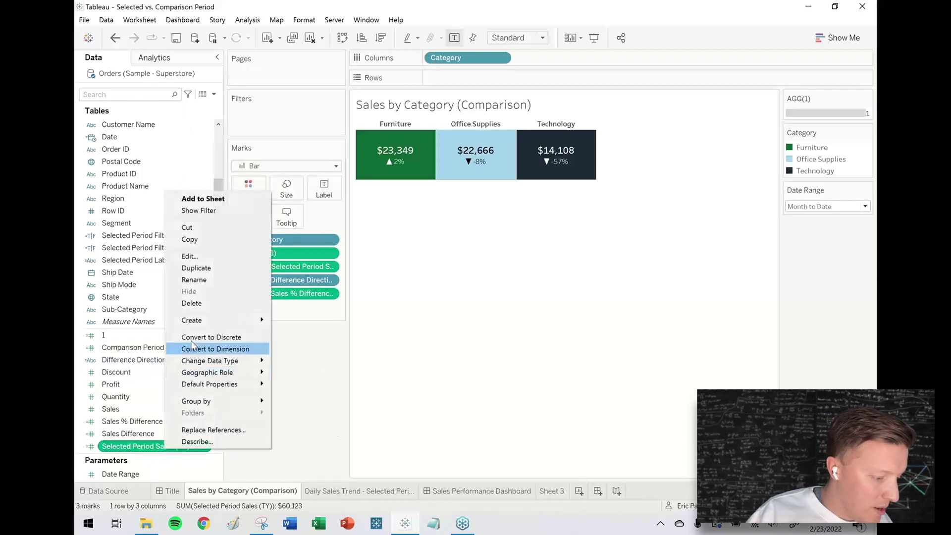
click(191, 279)
key(End)
key(BackSpace)
key(BackSpace)
key(BackSpace)
key(BackSpace)
key(BackSpace)
key(Return)
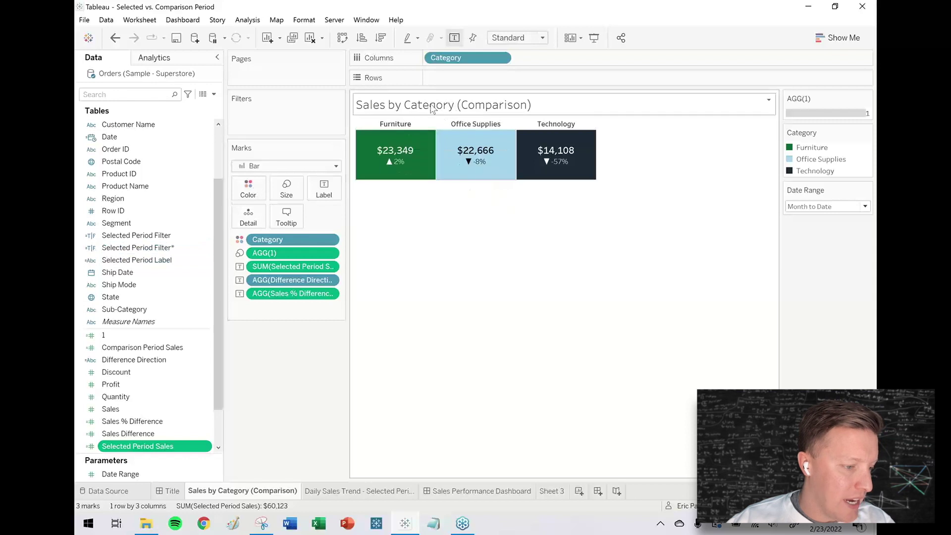
Edit the Selected Period Label calculation, replacing its formula with the opening CASE [Date Range]
click(123, 262)
right_click(123, 264)
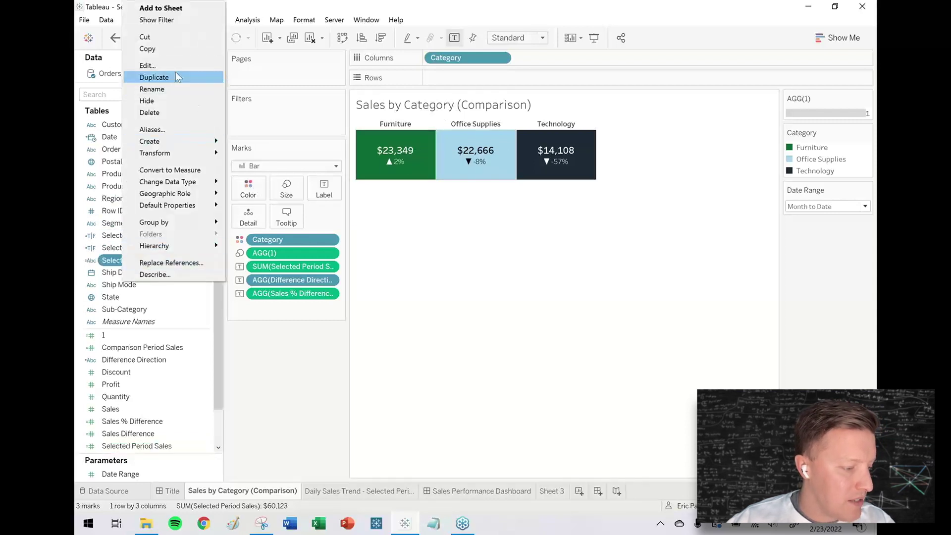
click(148, 65)
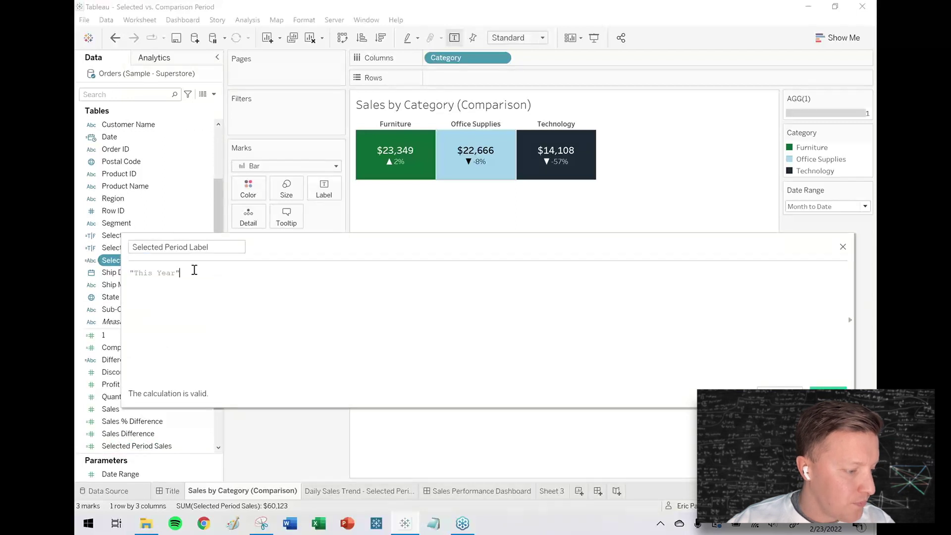
drag(233, 274, 105, 268)
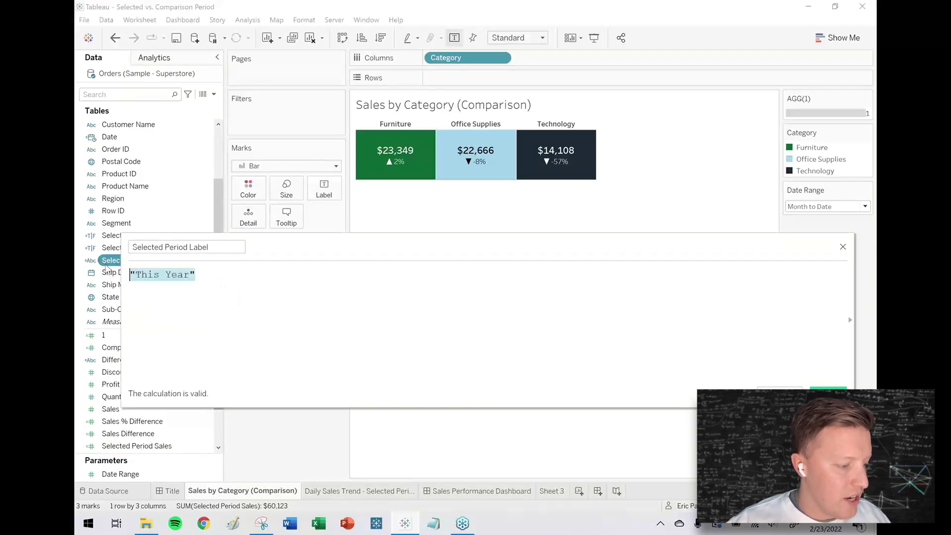
text(CASE)
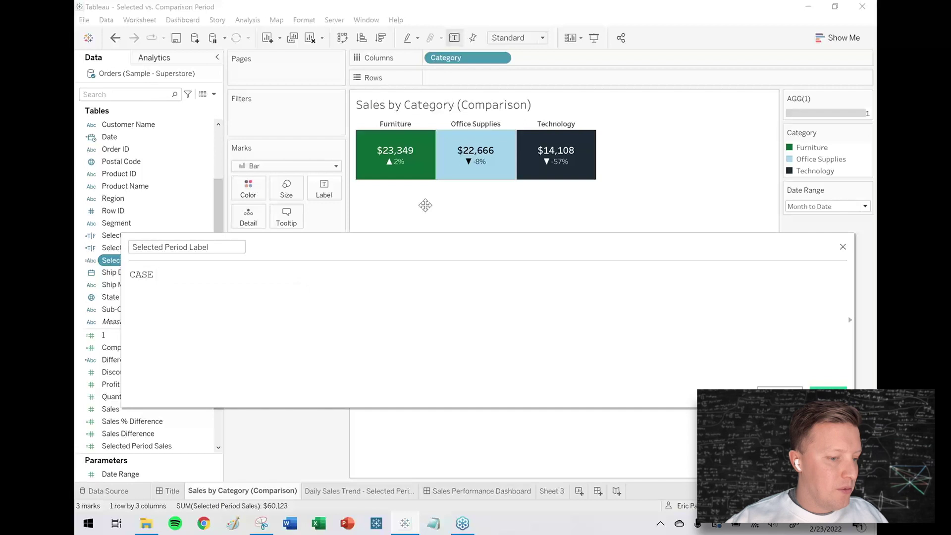
drag(121, 474, 312, 322)
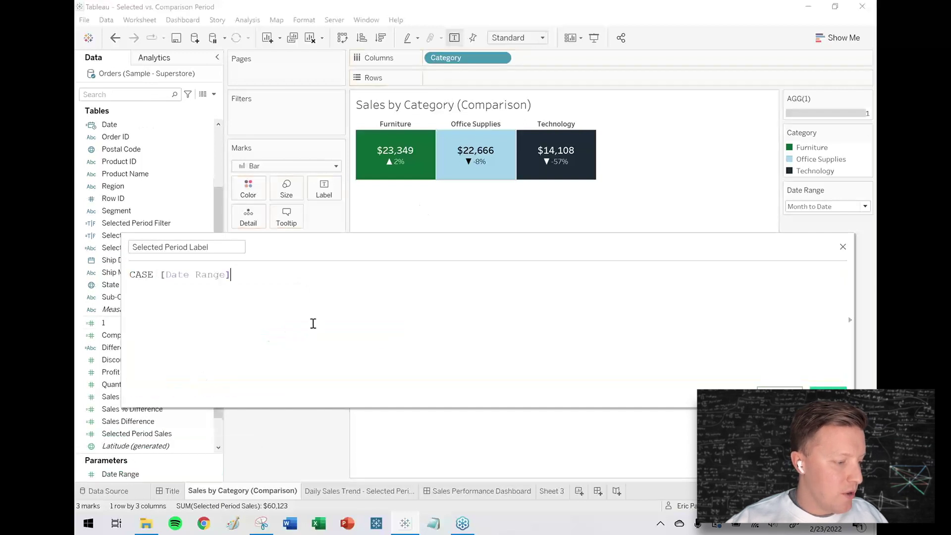
Add the CASE branches WHEN 1 THEN "This Year" and WHEN 2 THEN "Year to Date" on separate lines
key(Return)
text(WHEN 1 TH)
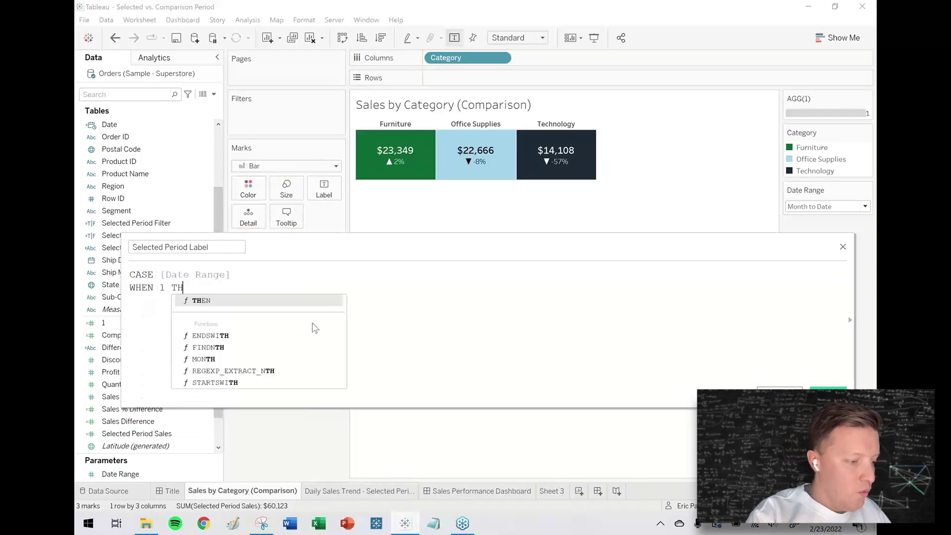
text(EN "This Year:)
key(BackSpace)
text(")
key(Return)
text(WHEN 2)
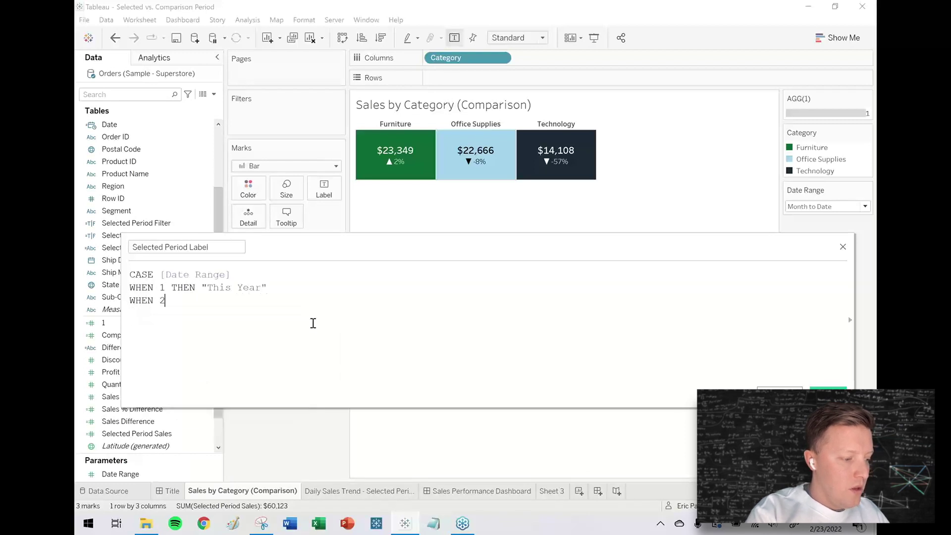
text( THEN "Year to Date")
Add the branches WHEN 3 THEN "This Quarter" and WHEN 4 THEN "Quarter to Date" to the Selected Period Label formula
key(Return)
text(WHEN 3 THEN ")
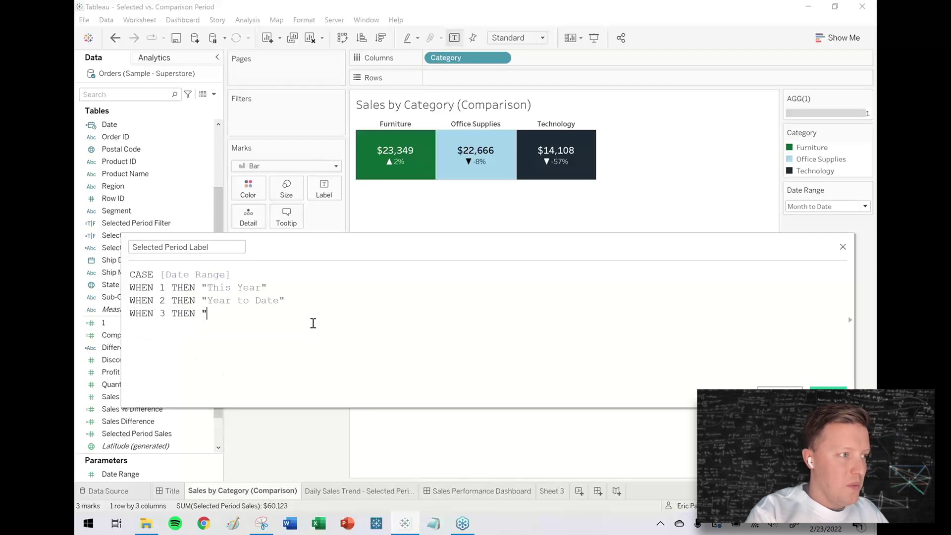
text(This Quarter" )
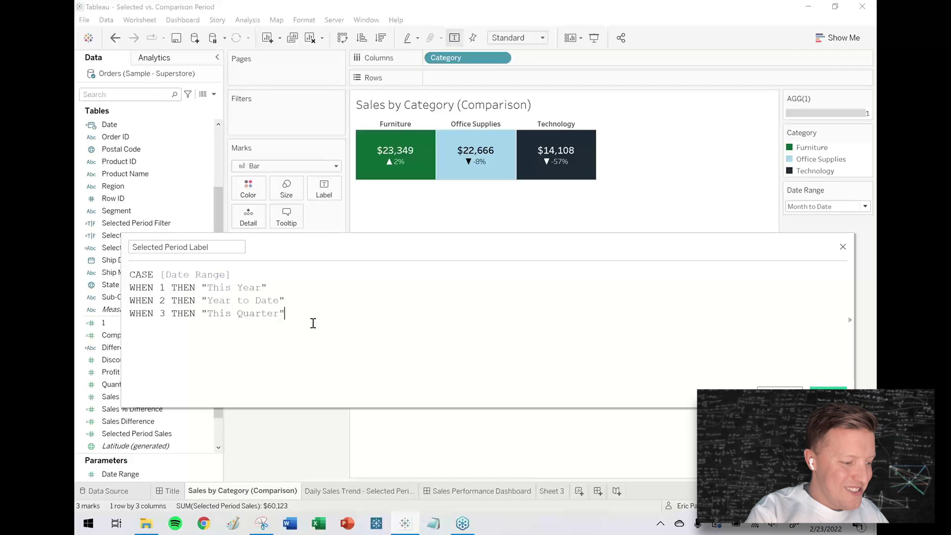
text(WHEN 4 TH)
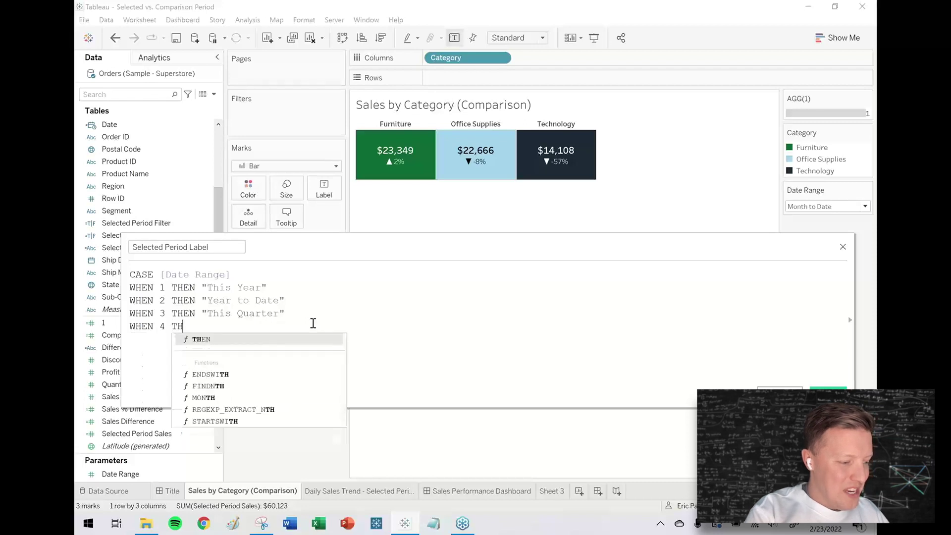
text(EN "Quarter to Date")
Complete the formula with WHEN 5 THEN "This Month", WHEN 6 THEN "Month to Date" and END, and save the calculation
key(Return)
text(W)
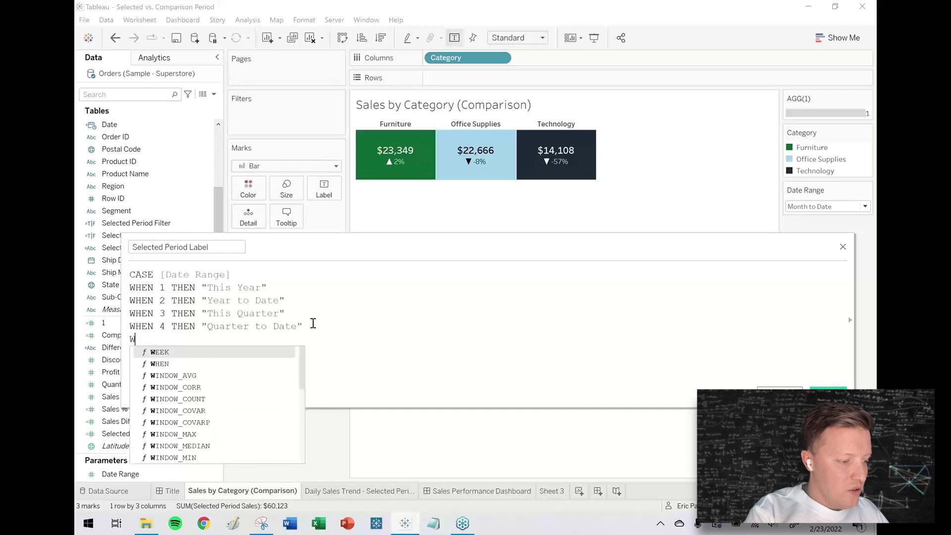
text(HEN 5 THEN ")
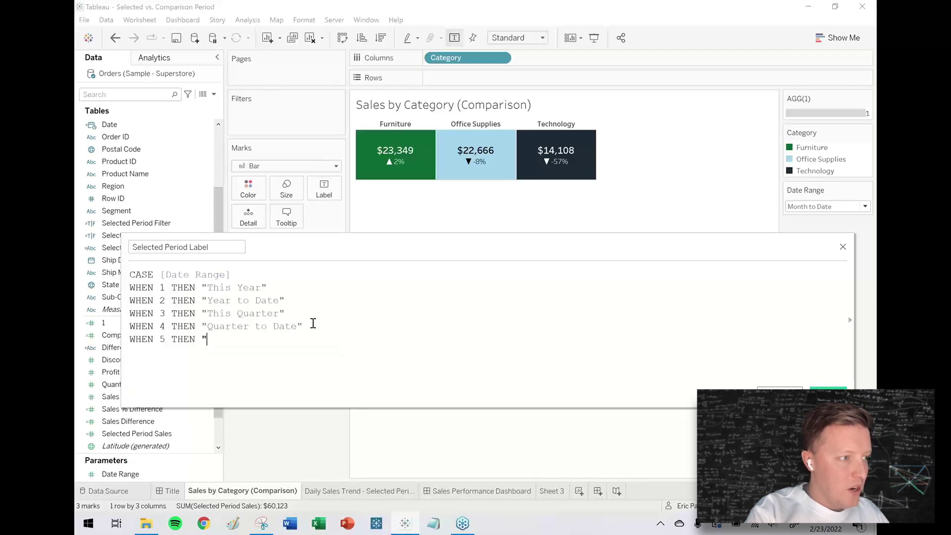
text(This Month")
key(Return)
text(WHEN 6 THEN "Month to Date)
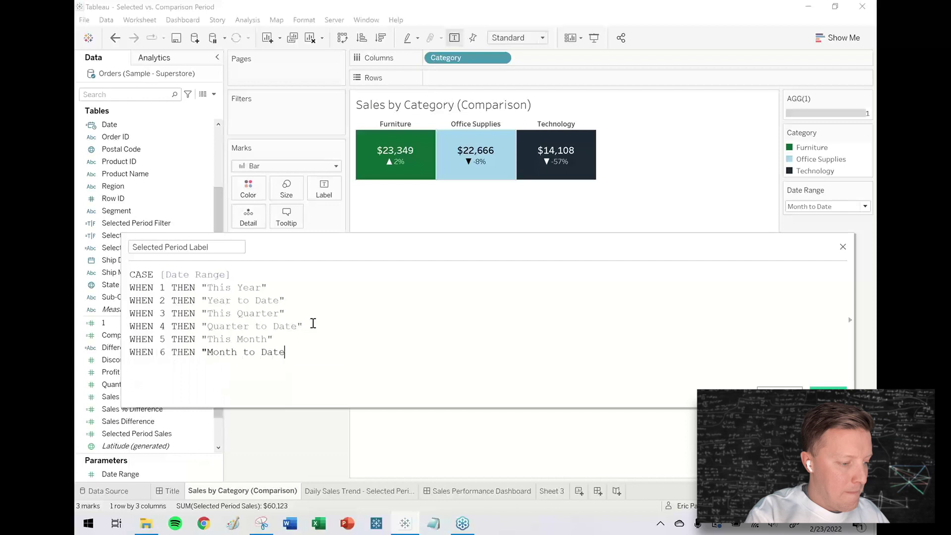
text(")
key(Return)
text(END)
click(410, 320)
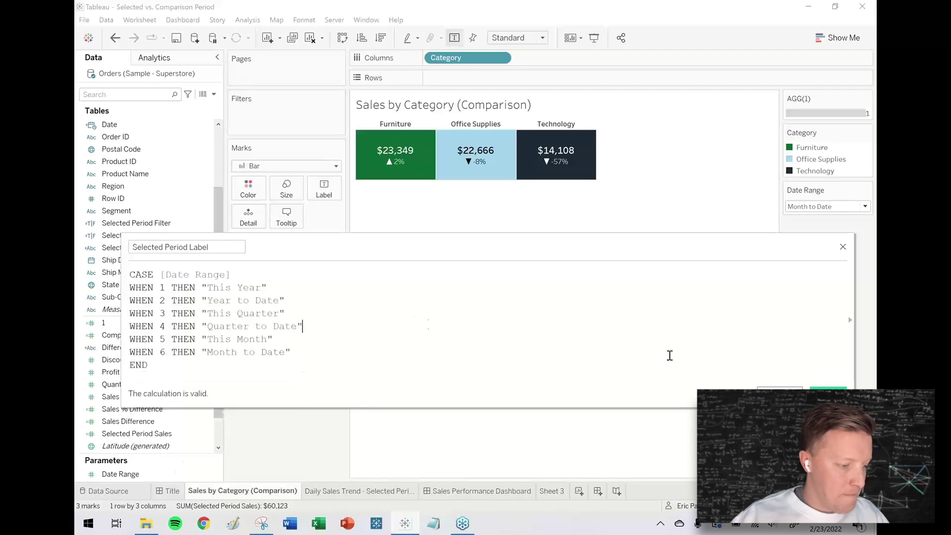
click(825, 392)
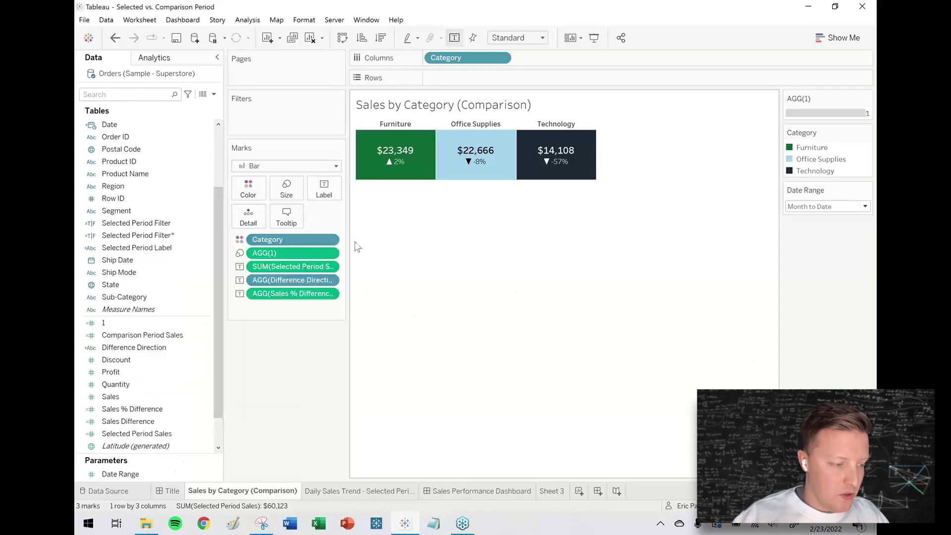
Copy the entire Selected Period Label formula and close the calculation unchanged
right_click(158, 252)
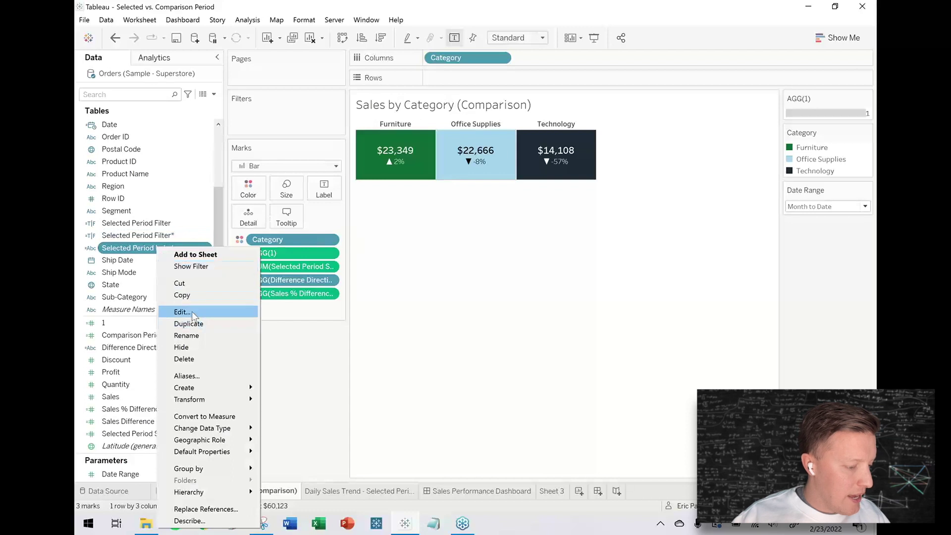
click(195, 310)
key(ctrl+a)
key(ctrl+c)
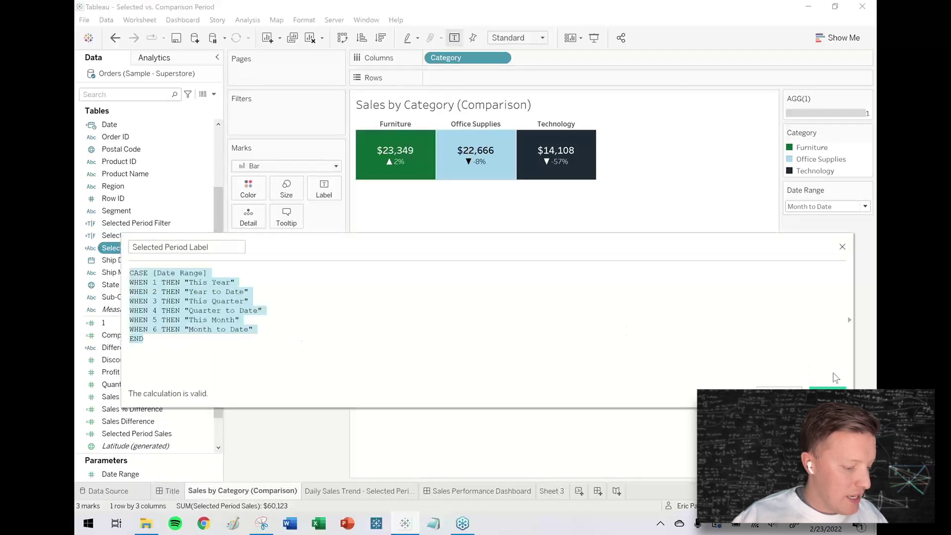
key(Escape)
Edit the Comparison Period Label calculation and replace its whole formula with the copied CASE statement
scroll(193, 208, up, 3)
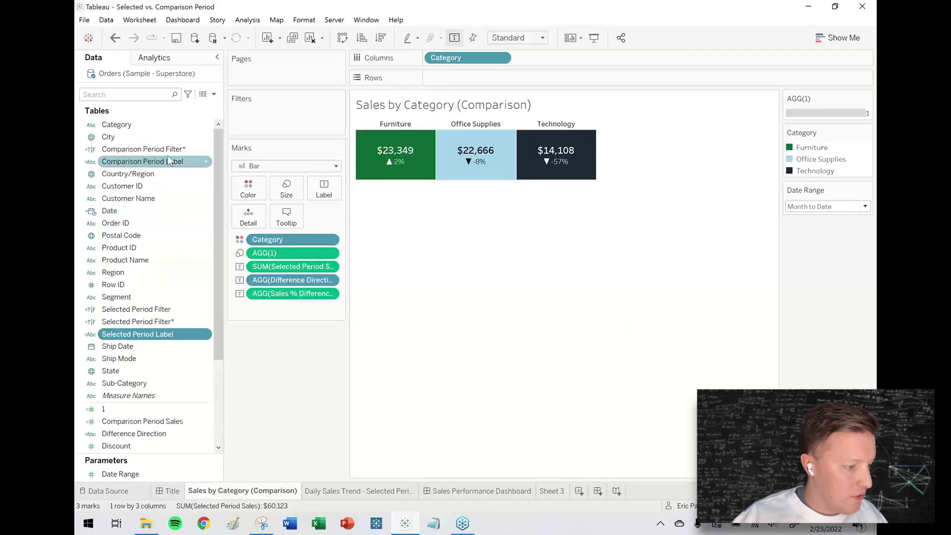
click(165, 163)
right_click(165, 165)
click(209, 227)
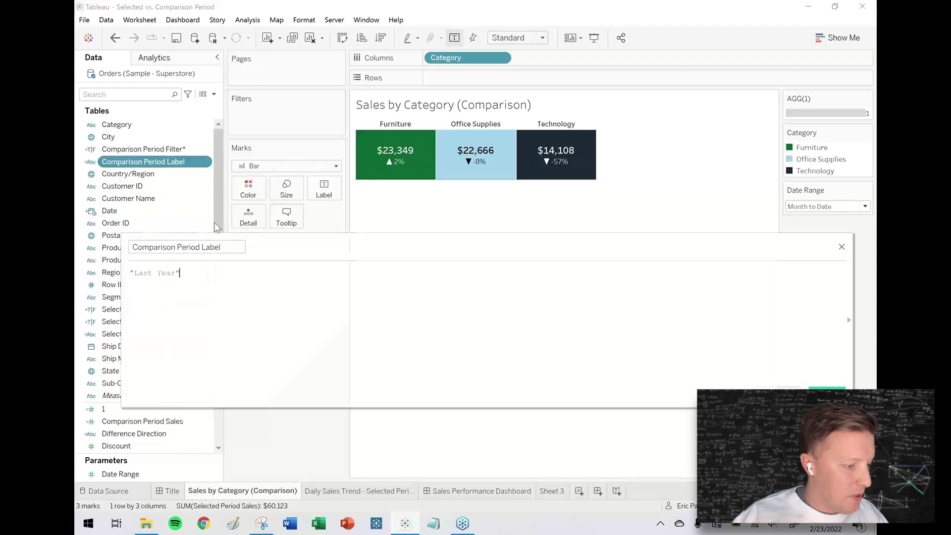
key(ctrl+a)
key(ctrl+v)
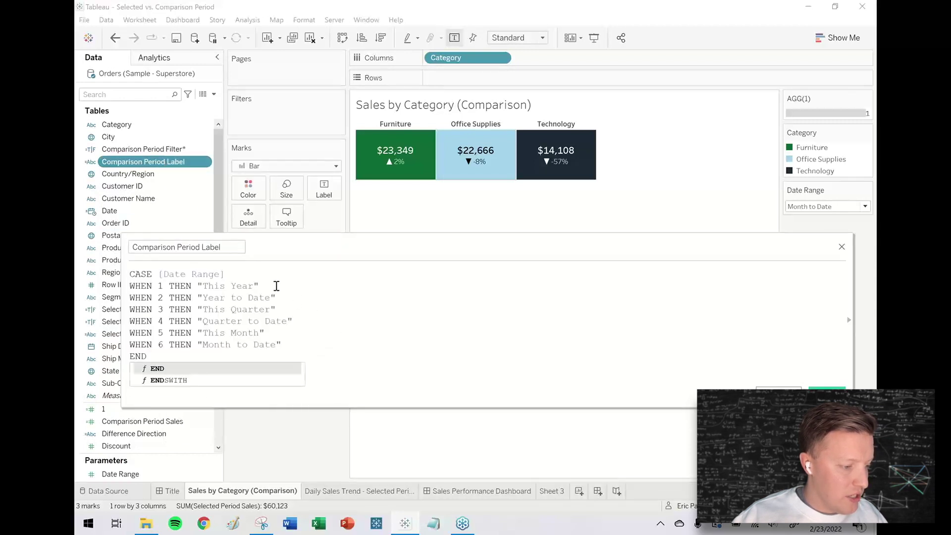
In the Comparison Period Label formula, change the WHEN 1 label to "Last Year" and the WHEN 2 label to "Last Year to Date"
drag(226, 286, 210, 287)
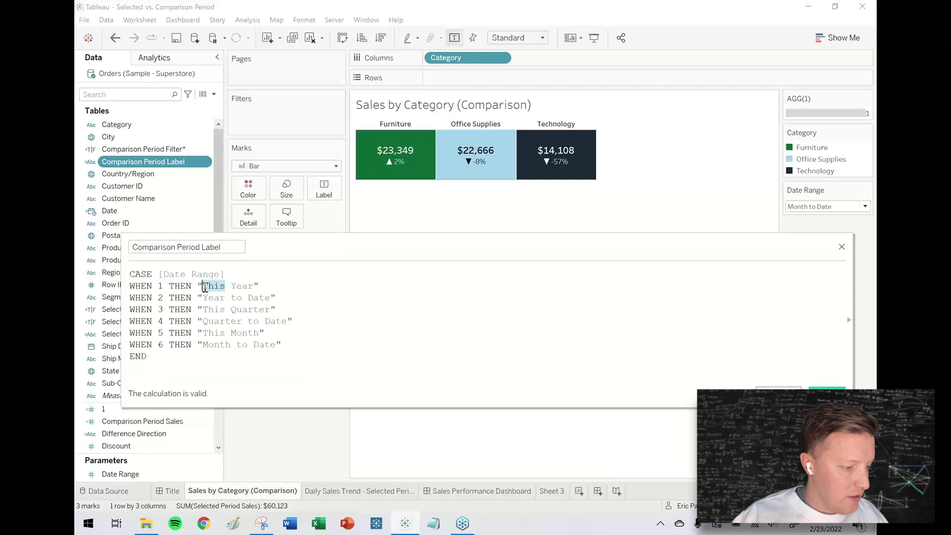
text(Last)
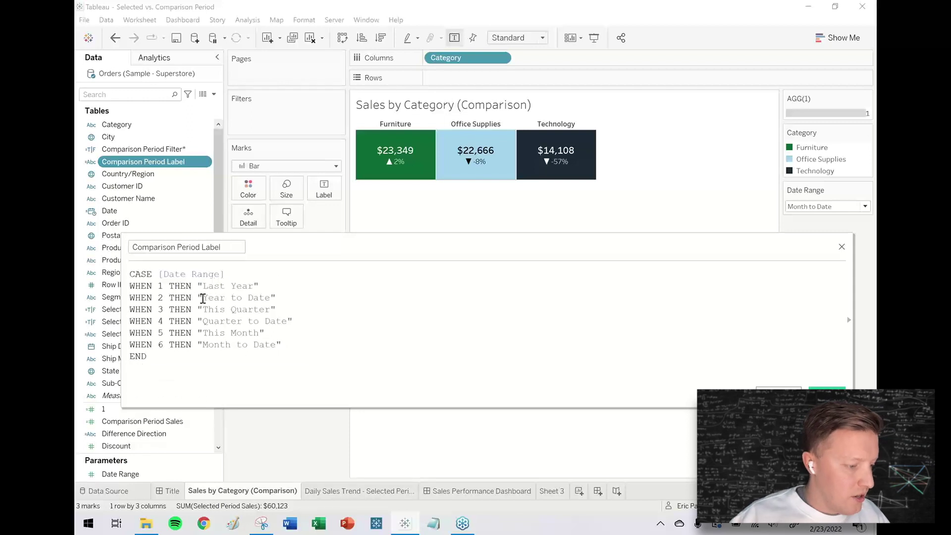
click(203, 297)
text(Last)
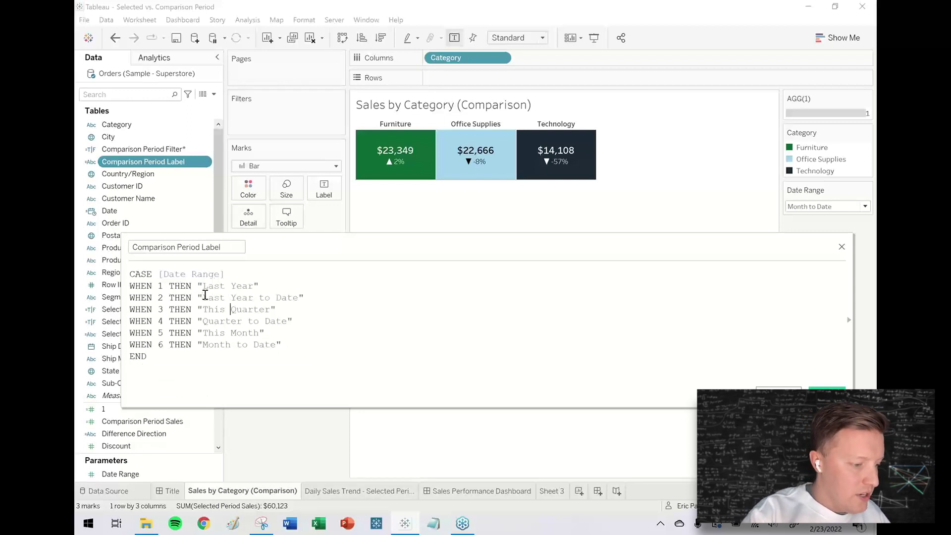
Change the WHEN 3 label to "Last Quarter" and the WHEN 4 label to "Last Quarter to Date"
key(BackSpace)
key(BackSpace)
key(BackSpace)
key(BackSpace)
text(Last)
key(Down)
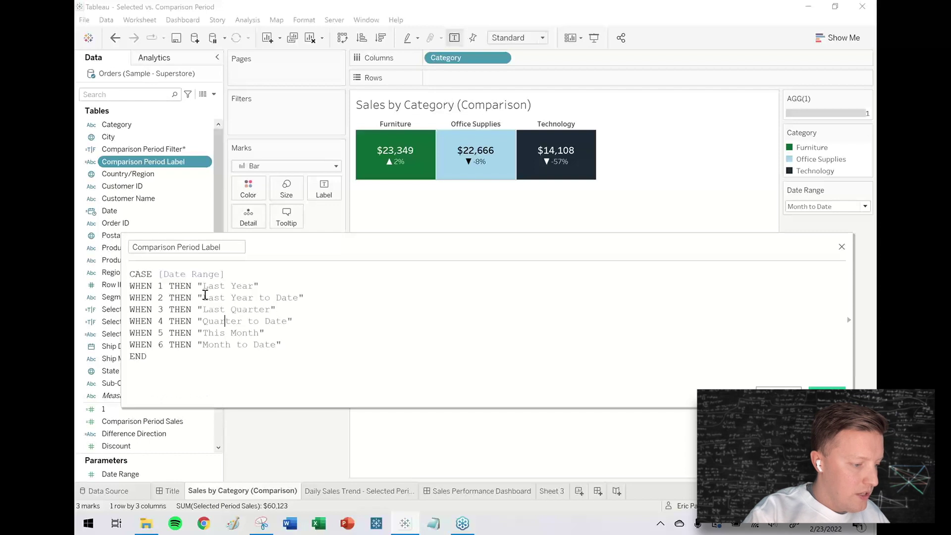
text(Last)
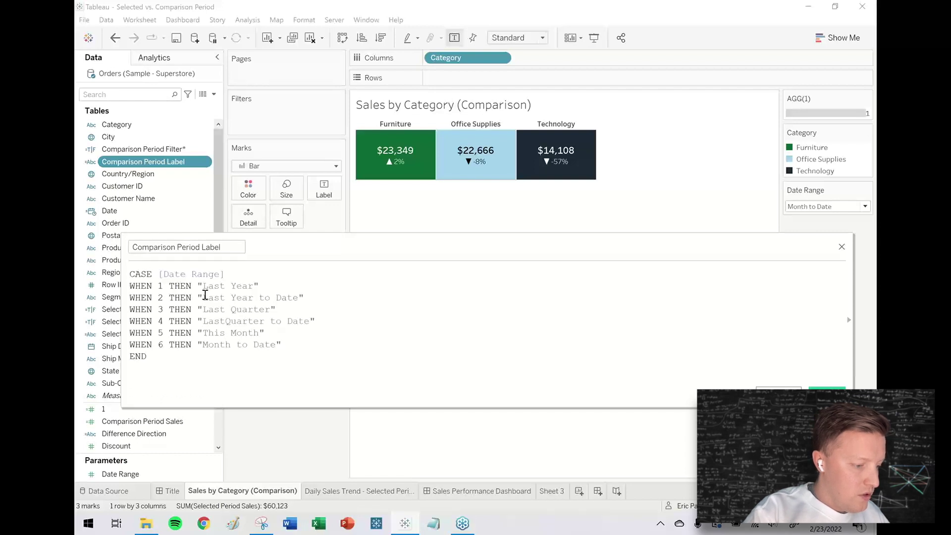
key(Down)
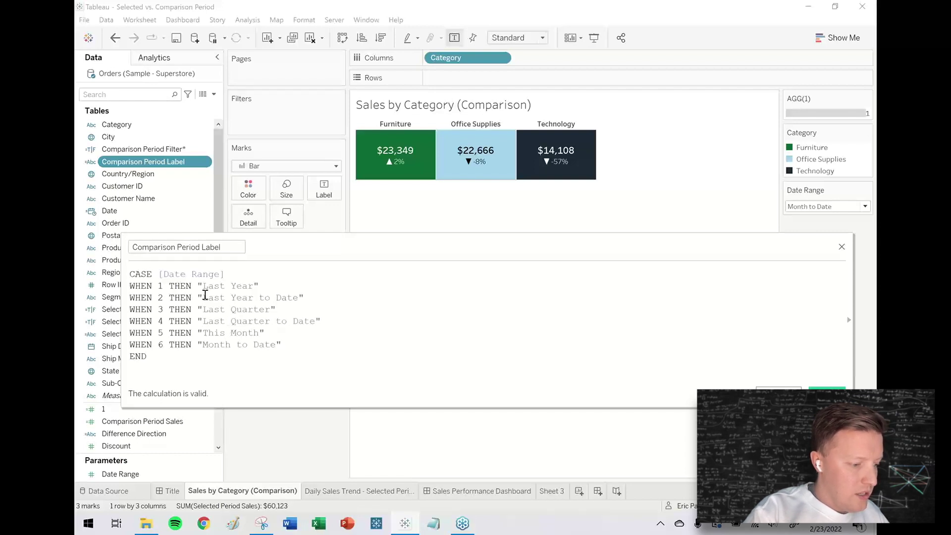
Change the WHEN 5 label in the Comparison Period Label formula to "Last Month"
key(shift+F10)
click(216, 338)
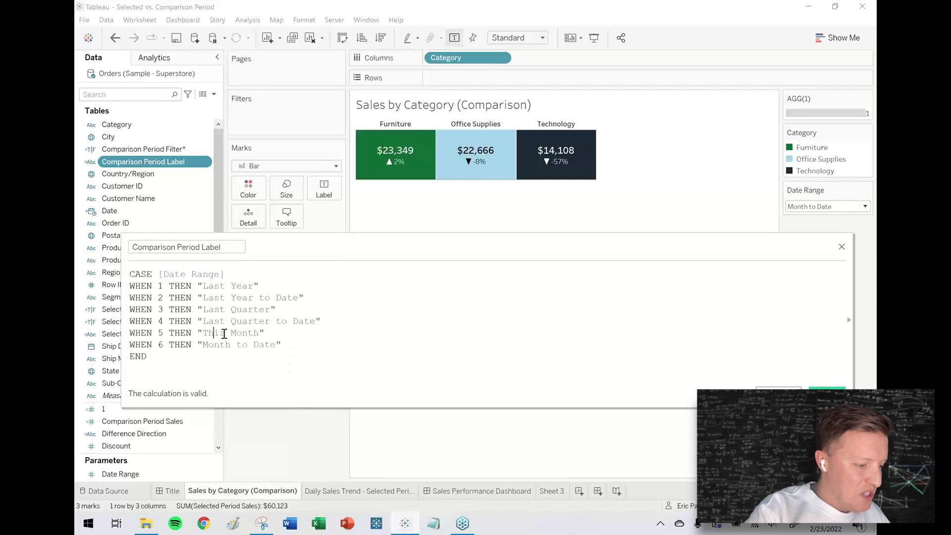
key(BackSpace)
key(BackSpace)
key(BackSpace)
key(BackSpace)
text(Las)
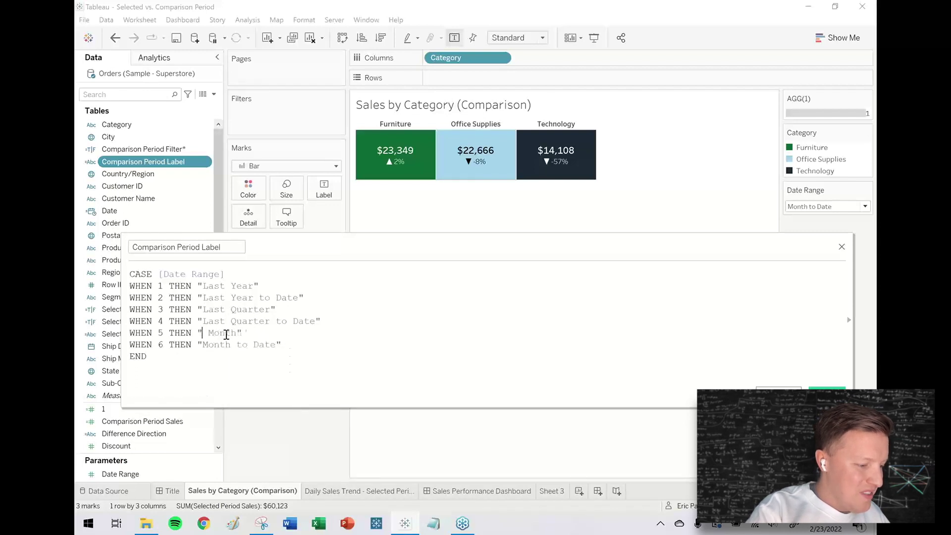
Change the WHEN 6 label to "Last Month to Date" and save the Comparison Period Label calculation
key(BackSpace)
key(BackSpace)
key(BackSpace)
key(BackSpace)
key(Delete)
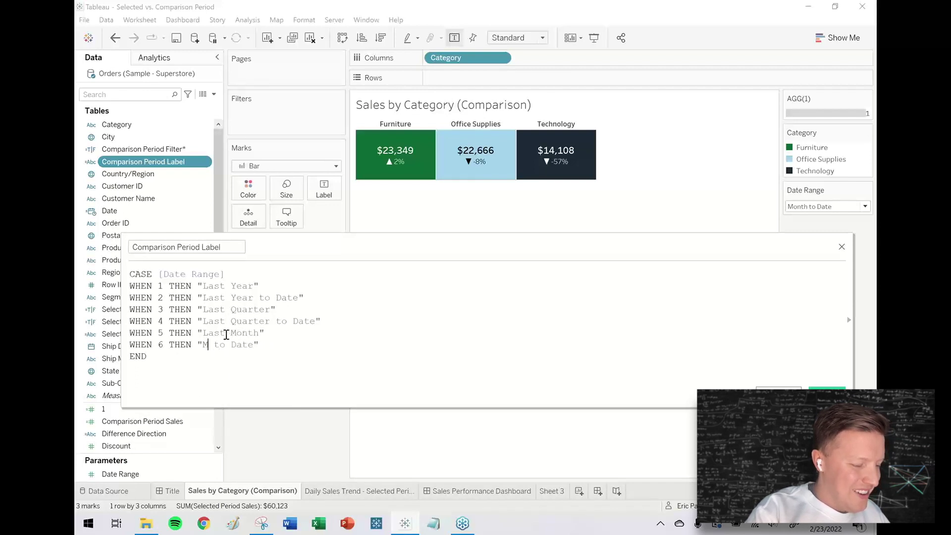
text(Last Month)
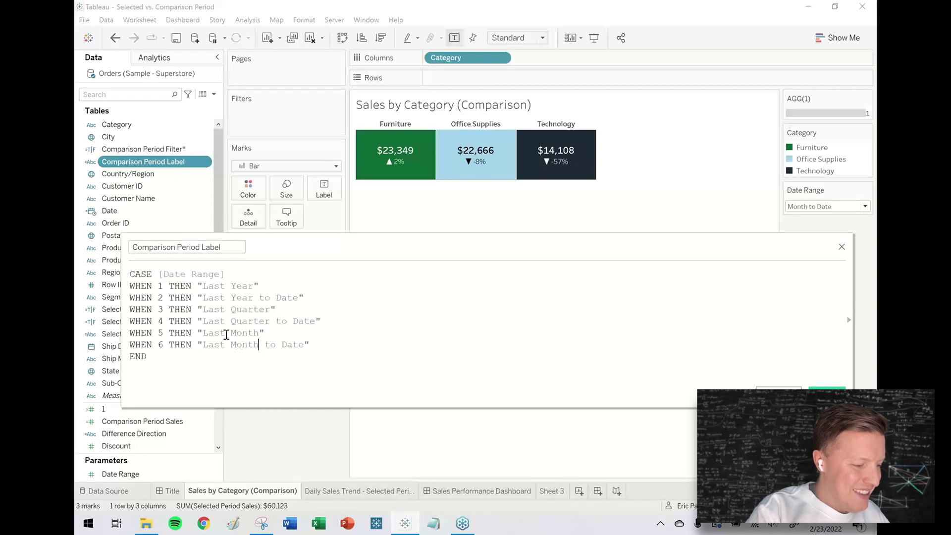
click(521, 311)
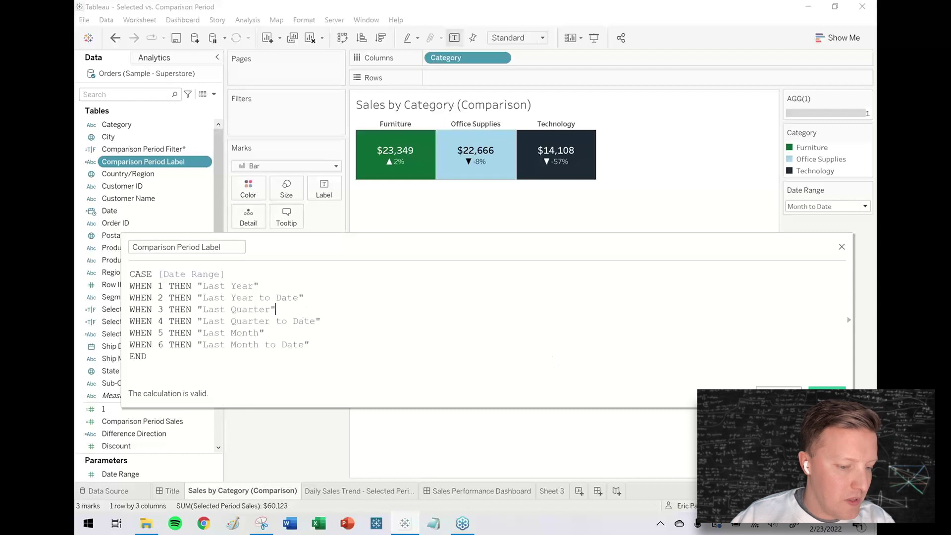
click(827, 395)
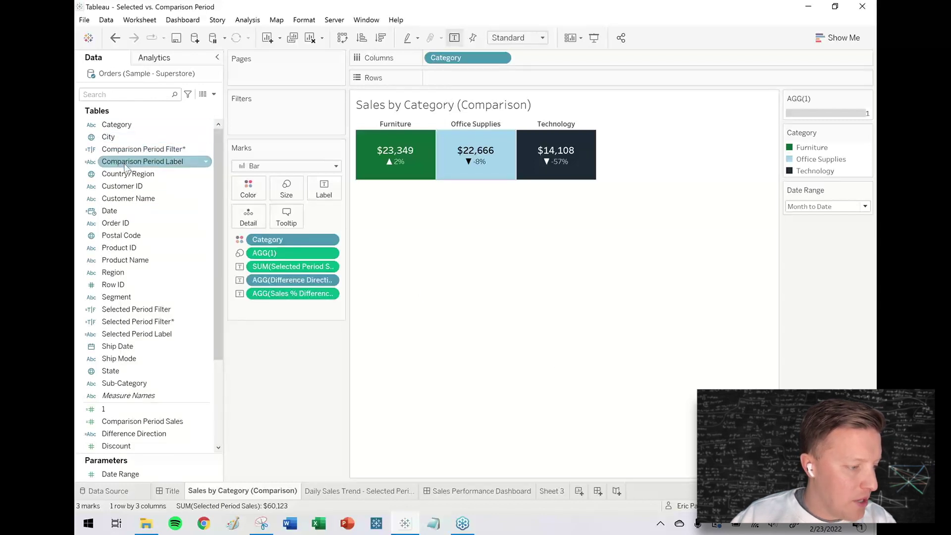
Add the Selected Period Label and Comparison Period Label fields to the Tooltip of the category sheet
click(135, 335)
drag(127, 339, 286, 217)
click(125, 164)
drag(125, 165, 284, 218)
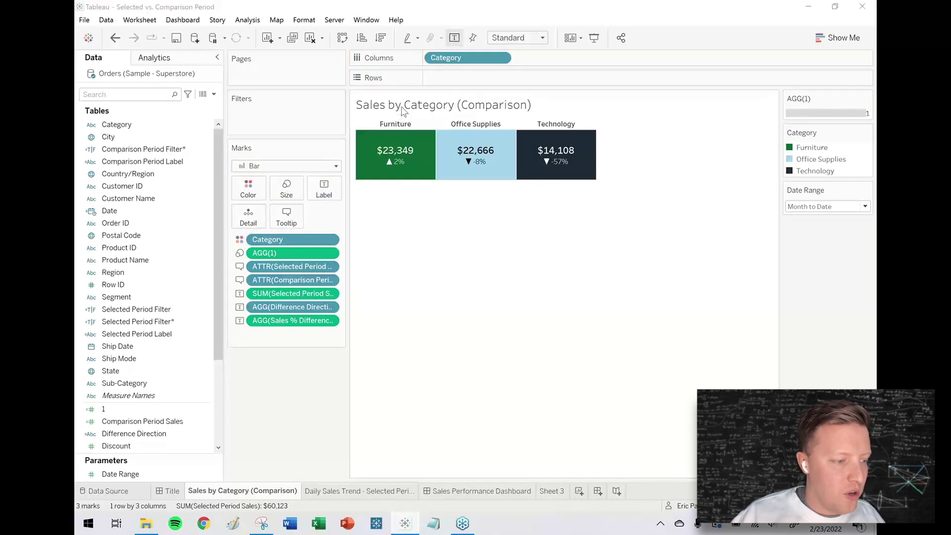
Replace the sheet name placeholder in the worksheet title with "Sales Comparison by Category ("
double_click(402, 110)
drag(246, 121, 171, 119)
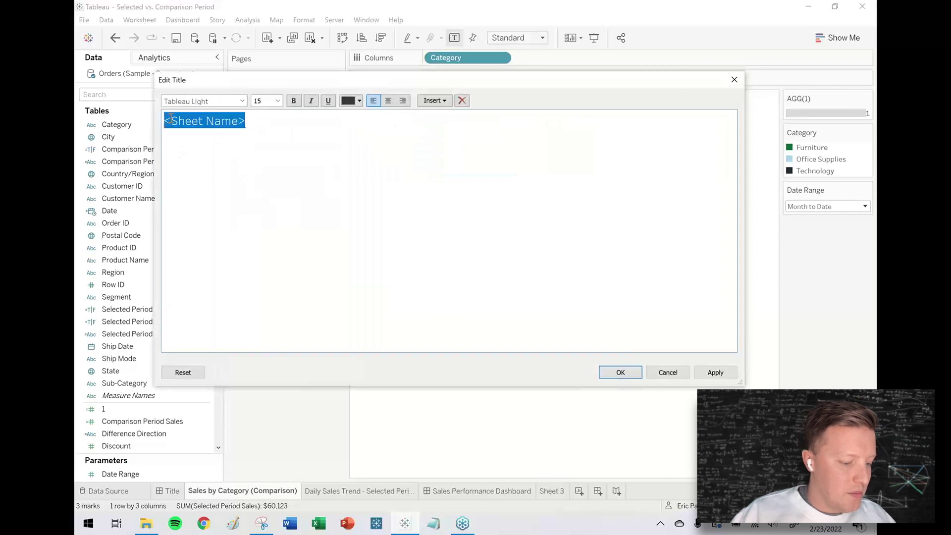
text(Sales Comp)
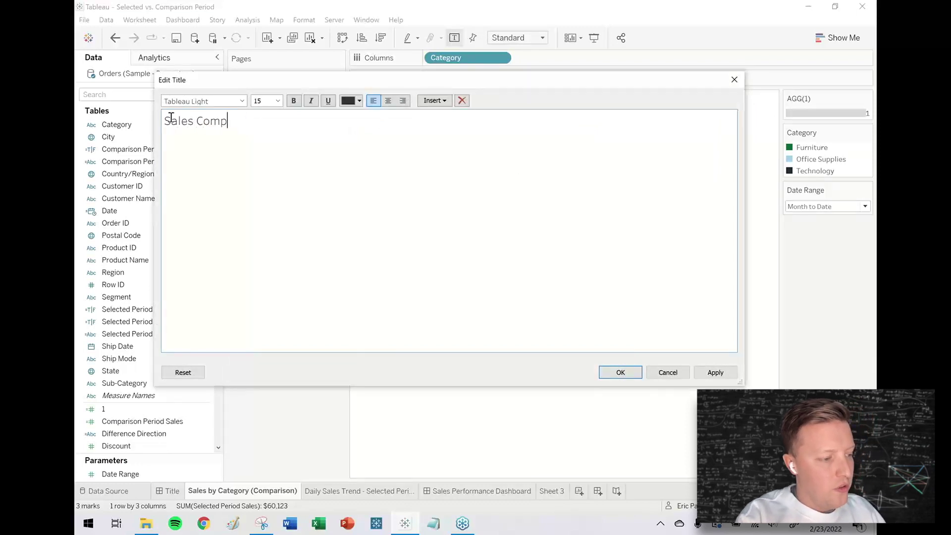
text(arison by Ca)
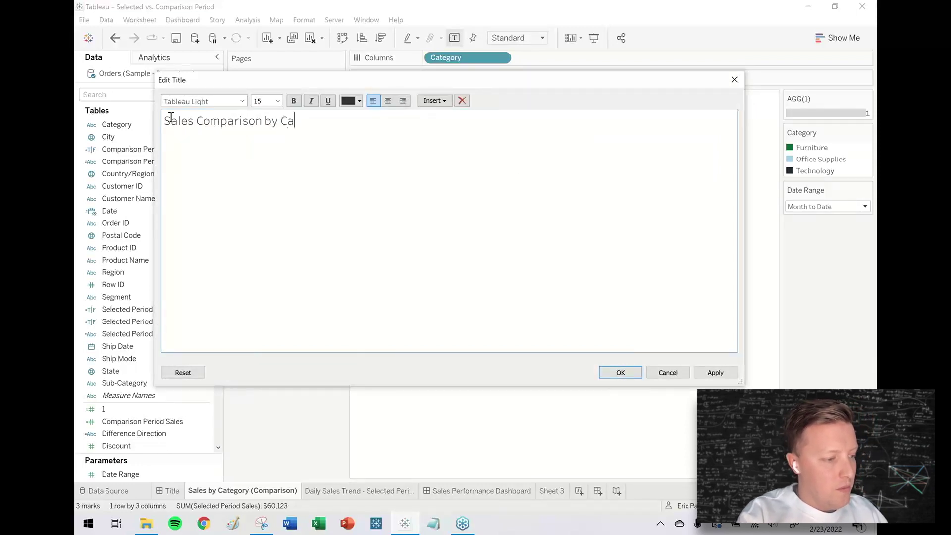
text(tegory)
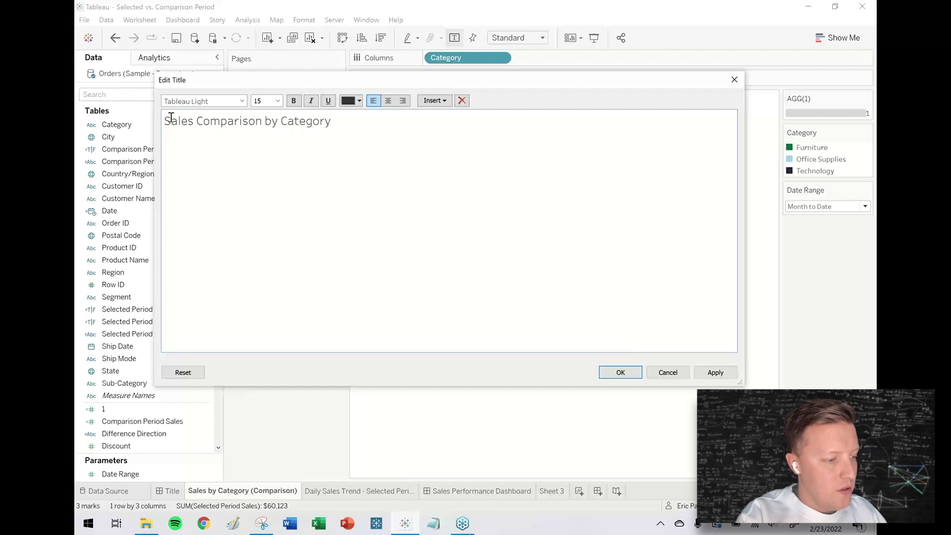
text( ()
Insert the Comparison Period Label field, the text "vs." and the Selected Period Label field after the title's opening parenthesis
click(434, 101)
click(544, 315)
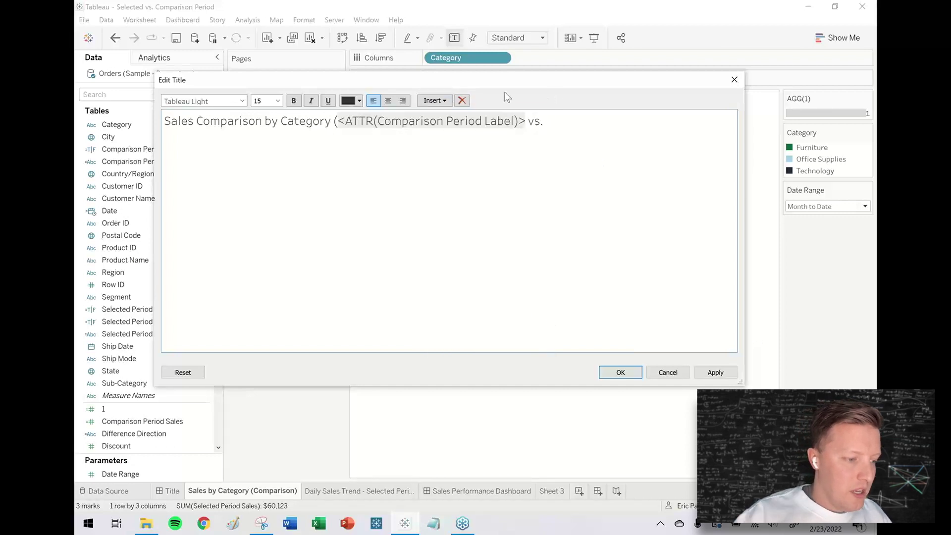
click(434, 101)
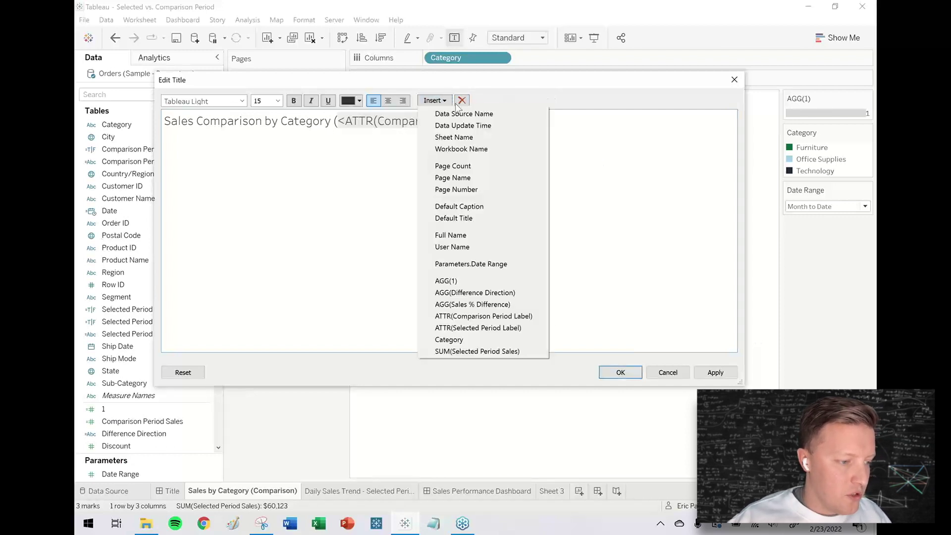
click(496, 329)
Swap the two title fields so the title reads Selected Period Label vs. Comparison Period Label, and close the parenthesis
drag(442, 124, 378, 124)
text(Selected)
drag(527, 123, 641, 163)
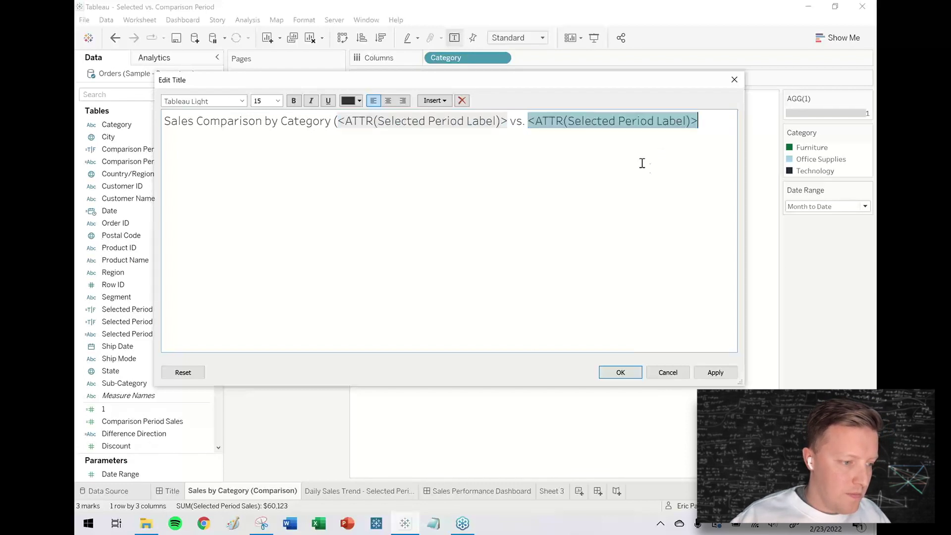
drag(615, 121, 568, 123)
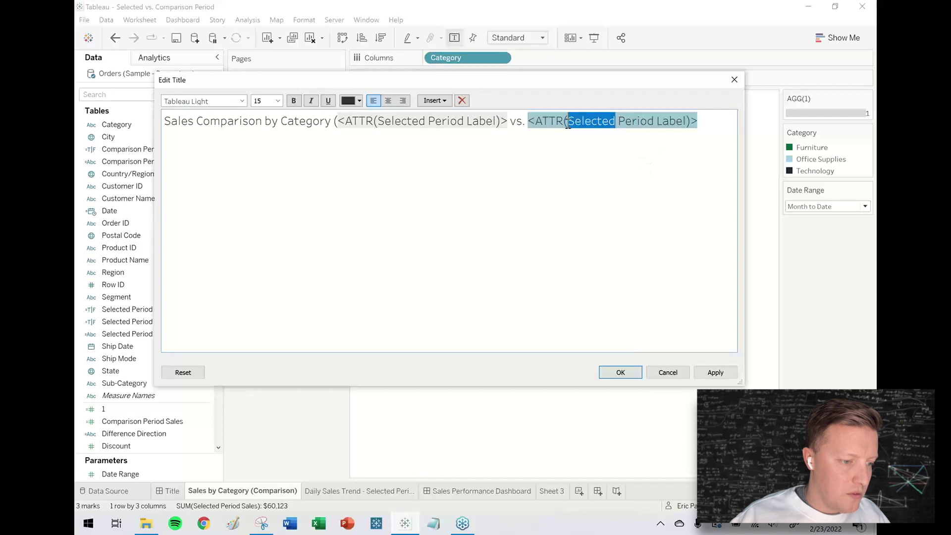
text(Compar)
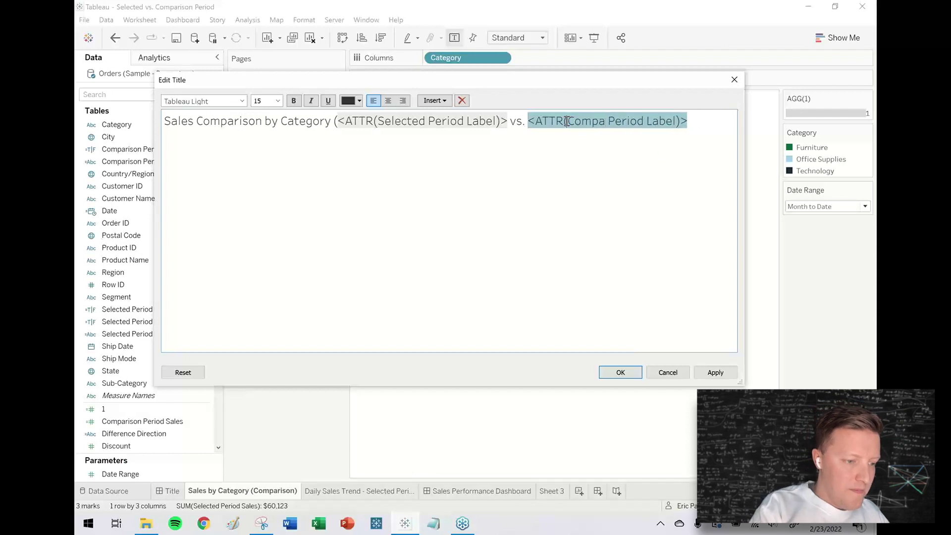
text(ison)
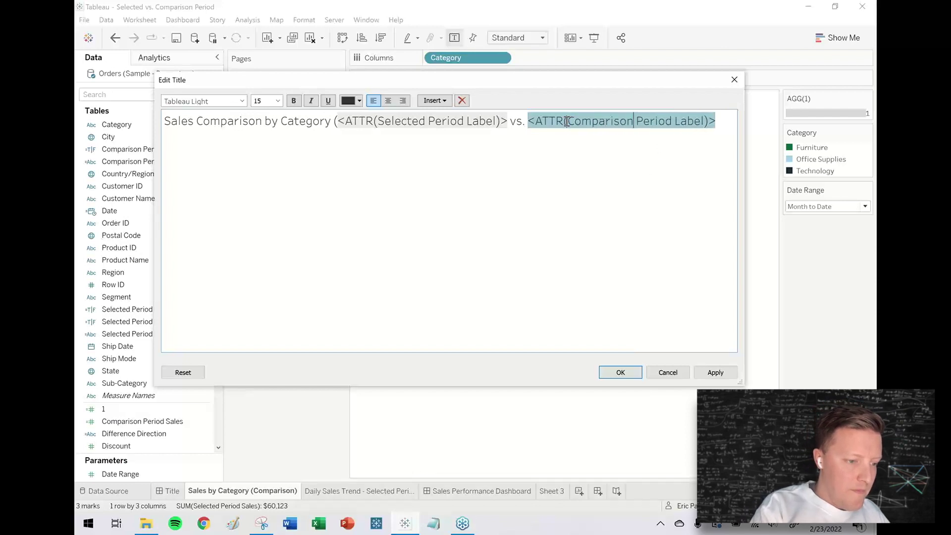
click(726, 122)
text())
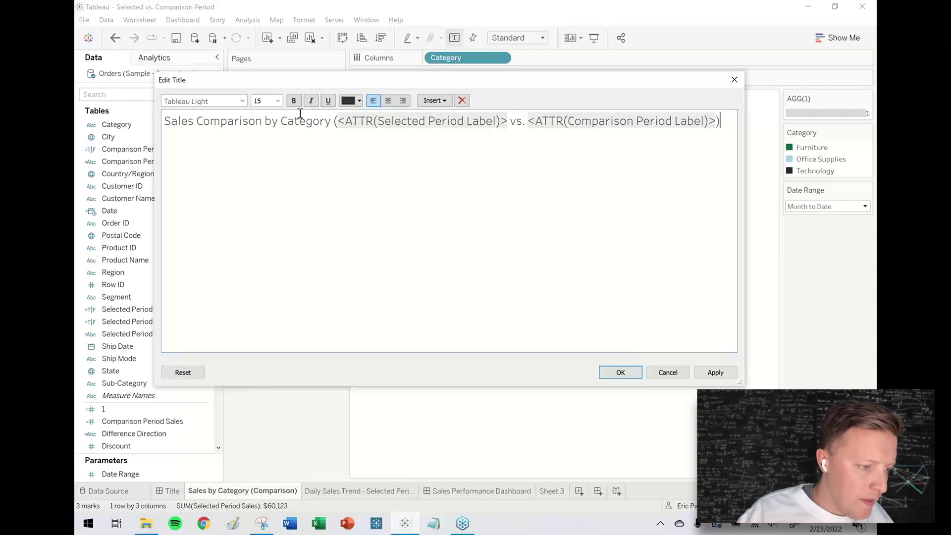
Format the parenthesised period text in the title as size 10 italic and accept the title
shift+click(333, 121)
click(277, 101)
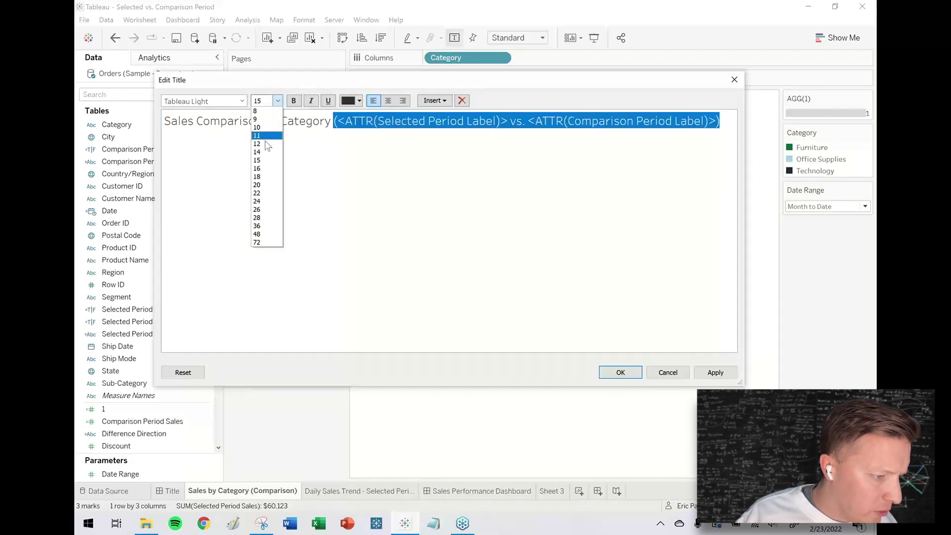
click(257, 127)
click(311, 101)
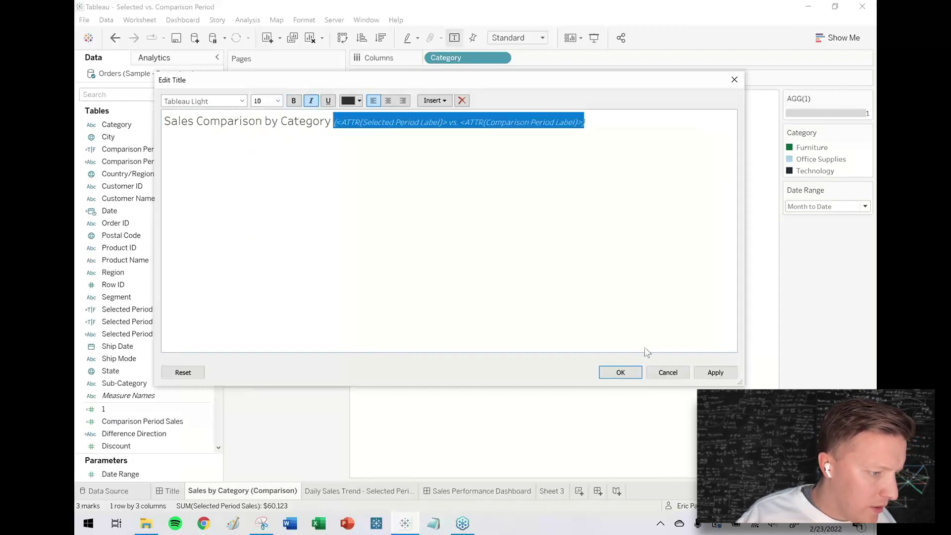
click(620, 372)
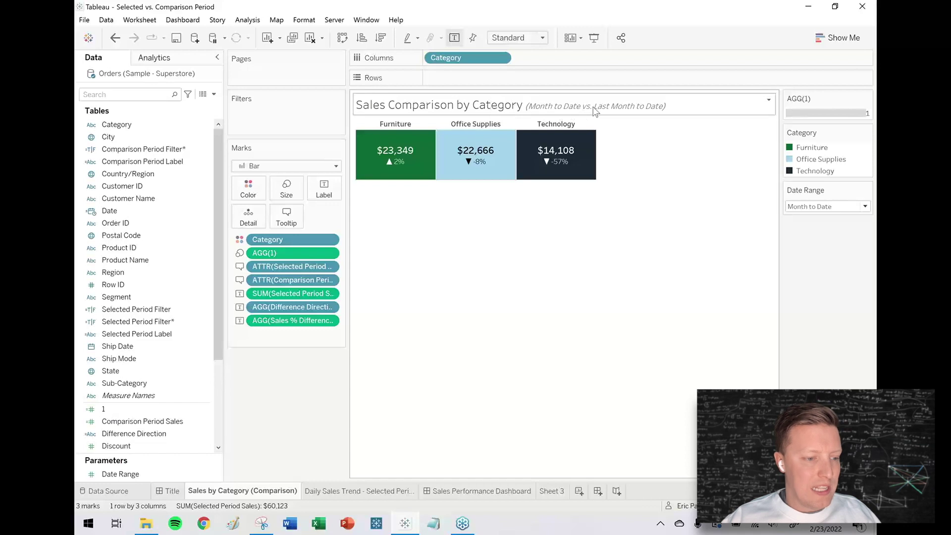
Test the dynamic title by setting the Date Range parameter to This Month and to Quarter to Date
click(817, 208)
click(816, 258)
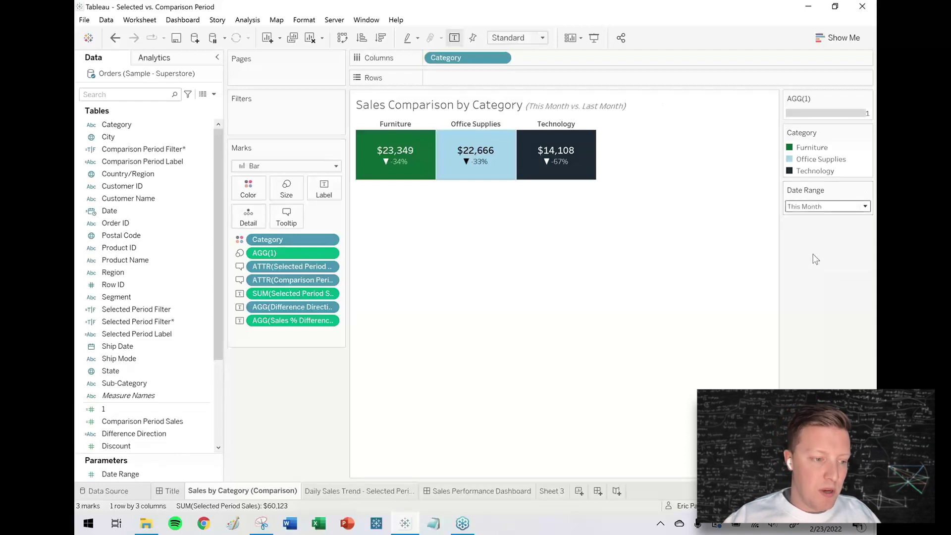
click(799, 206)
click(809, 248)
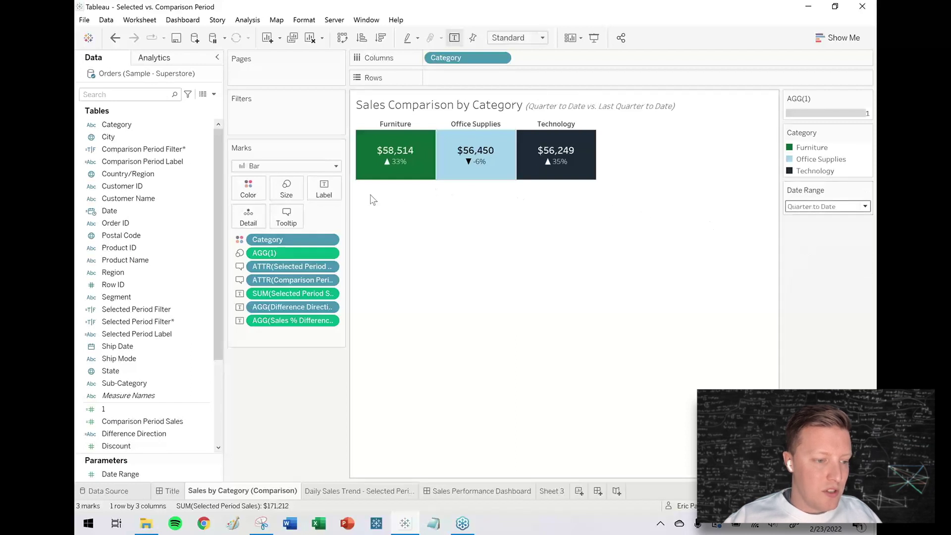
Put the parenthesised period text on its own second line of the title and centre both lines
click(325, 196)
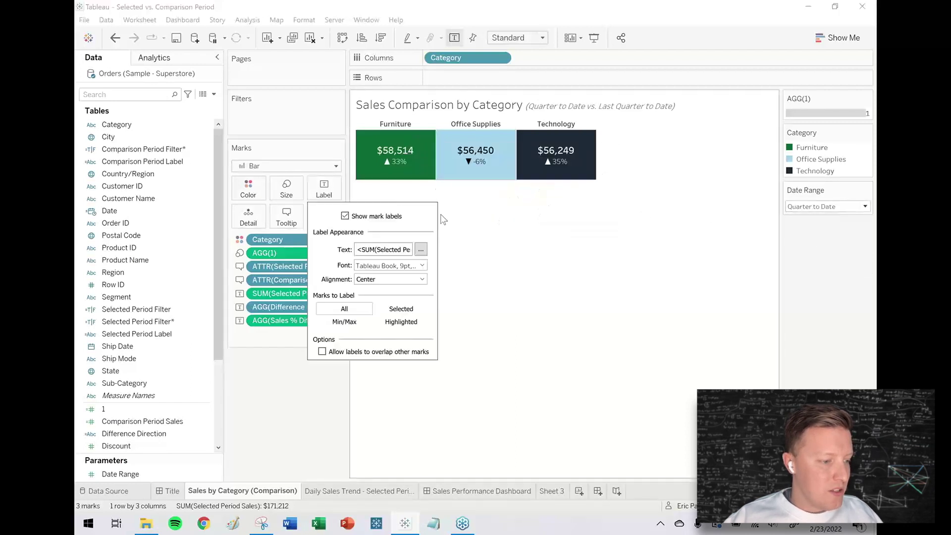
double_click(444, 110)
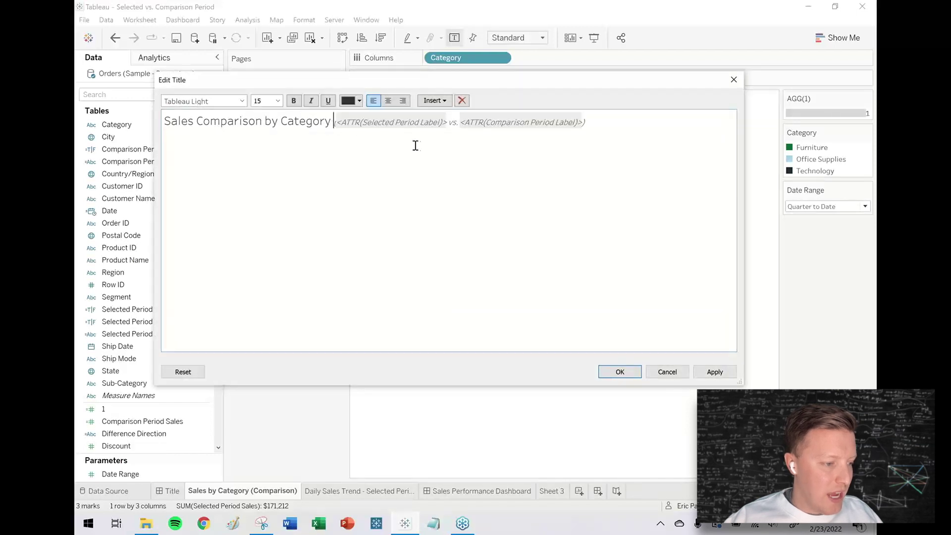
key(Return)
key(ctrl+a)
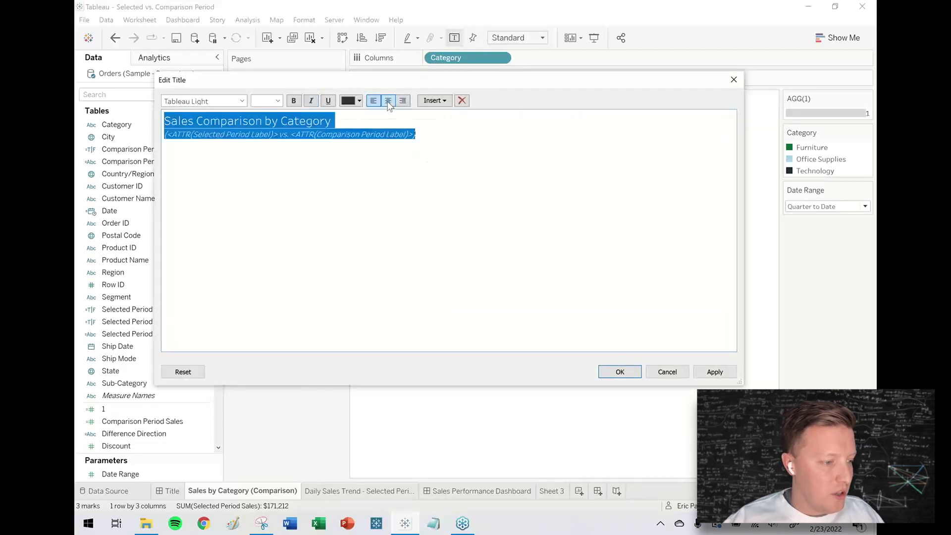
click(387, 101)
click(619, 372)
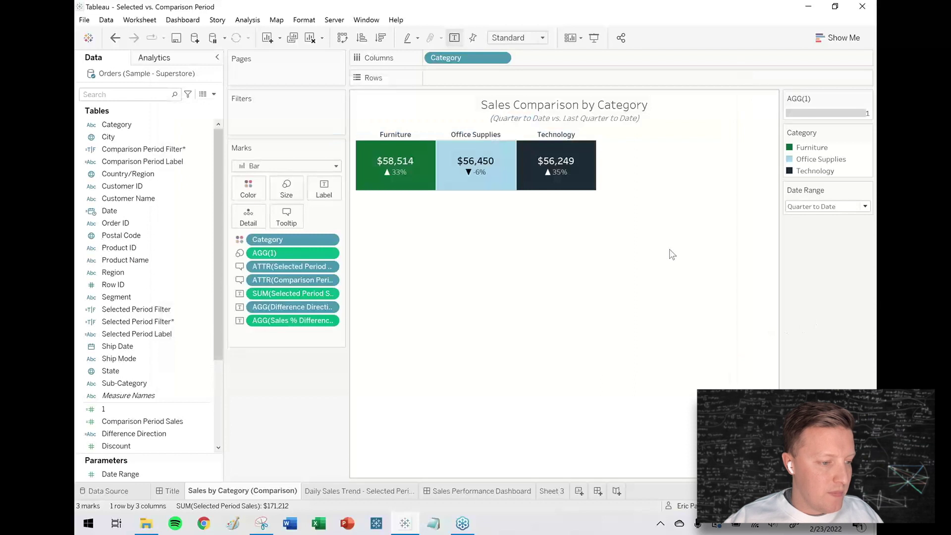
On the Sales Performance Dashboard, make the Sales Comparison by Category view taller and check the tooltips of its category bars
click(476, 490)
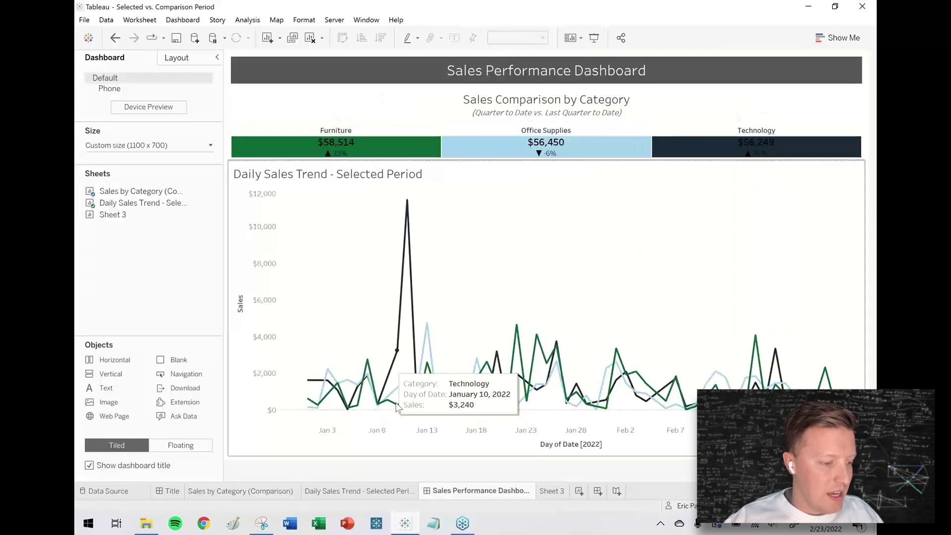
drag(534, 161, 535, 183)
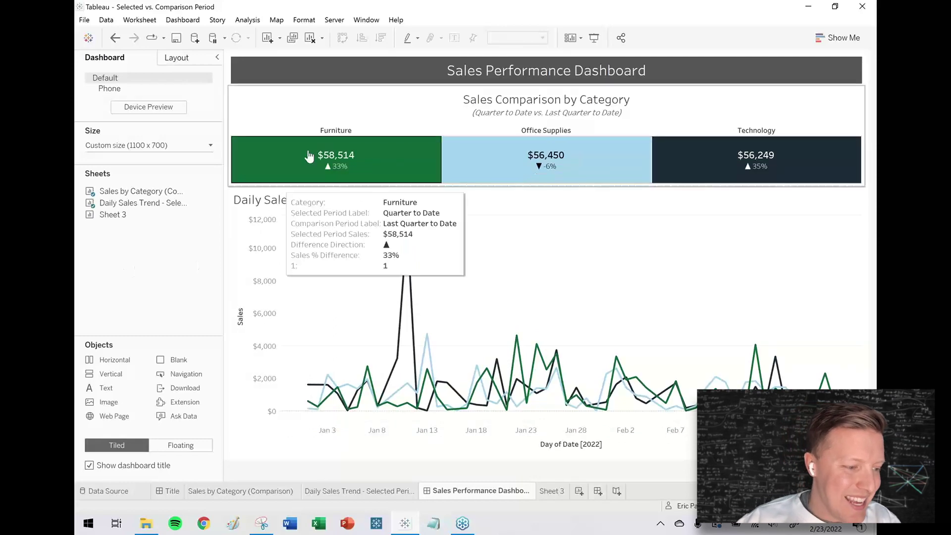
mouse_move(341, 179)
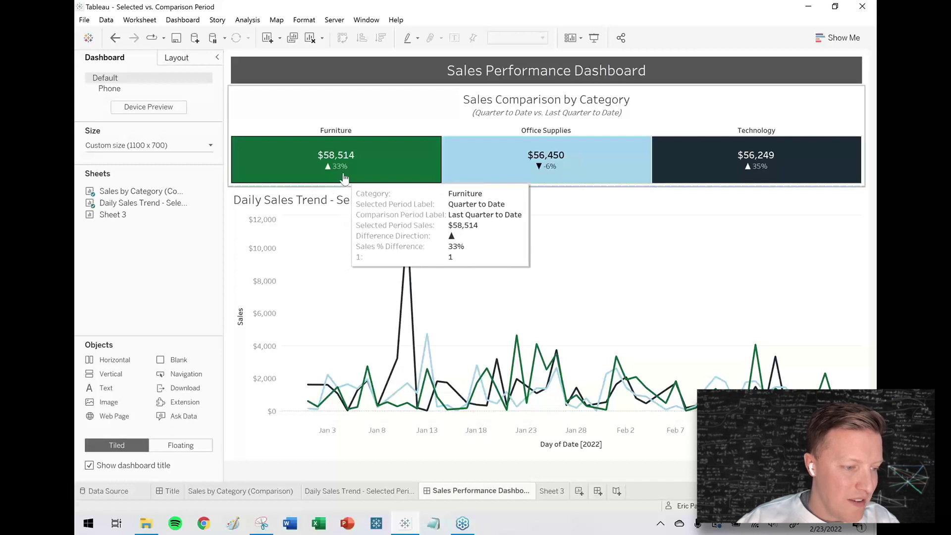
mouse_move(527, 176)
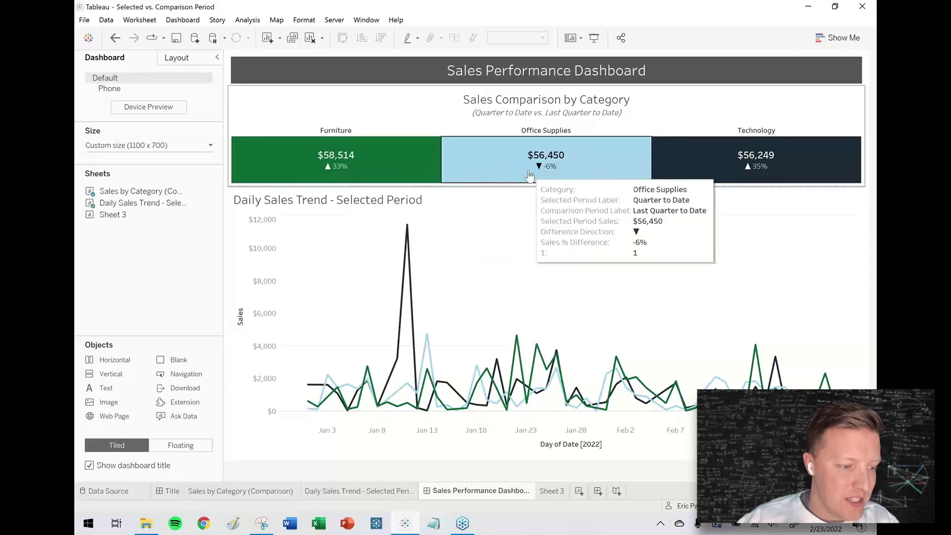
Show the Date Range parameter control on the dashboard and set it to Year to Date
click(712, 111)
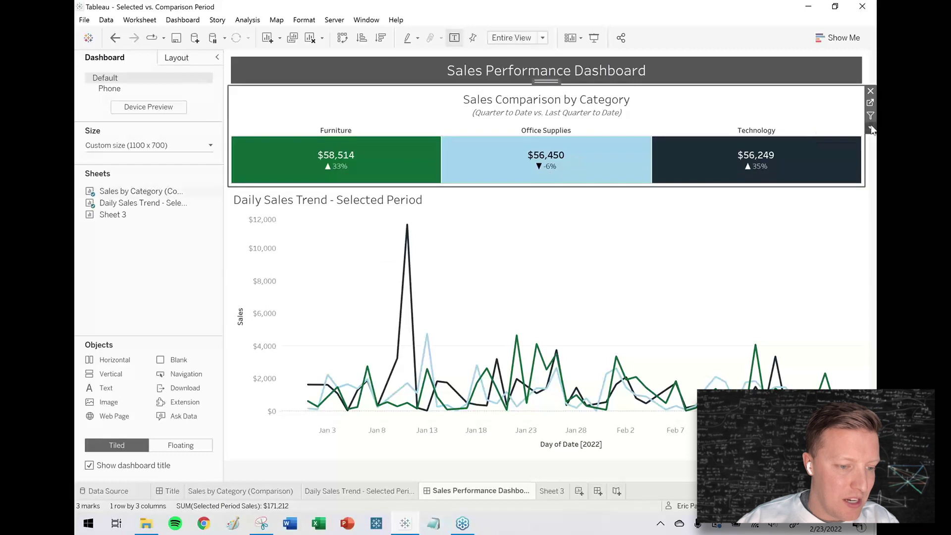
click(870, 129)
mouse_move(816, 243)
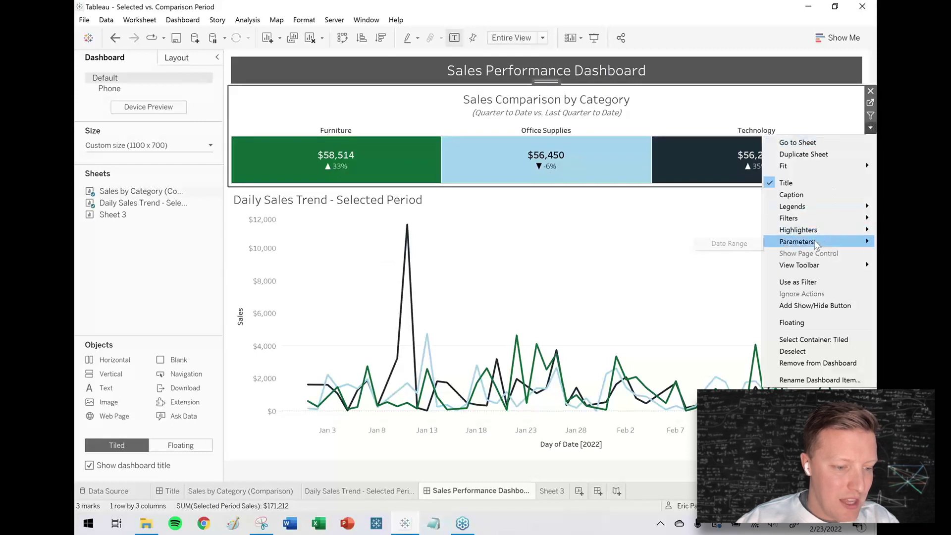
click(748, 243)
click(830, 79)
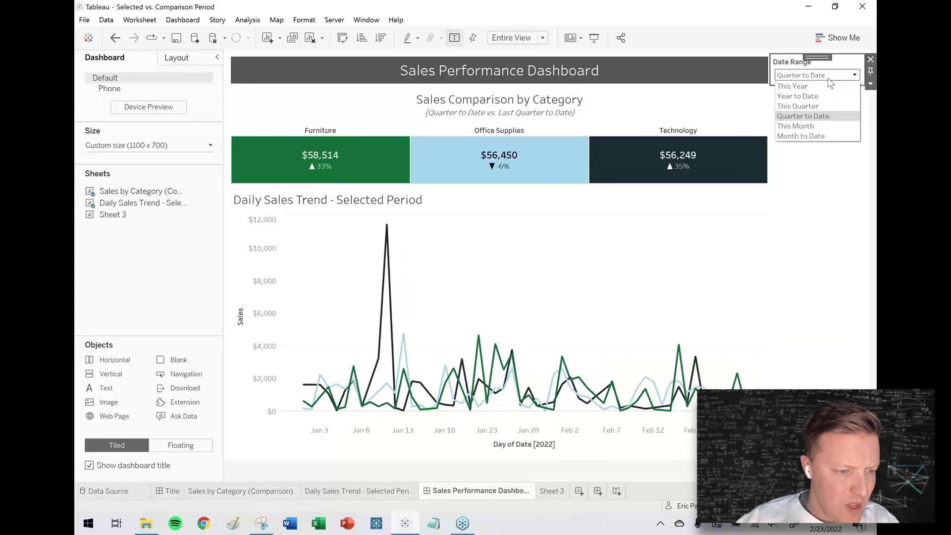
click(818, 96)
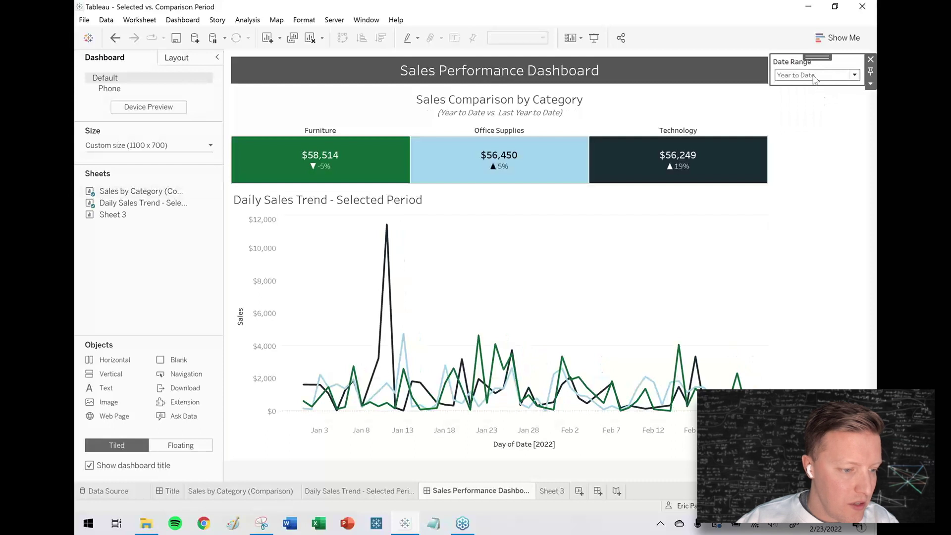
Set the Date Range parameter to This Year and append the Date Range parameter in parentheses to the dashboard title
click(813, 78)
click(810, 88)
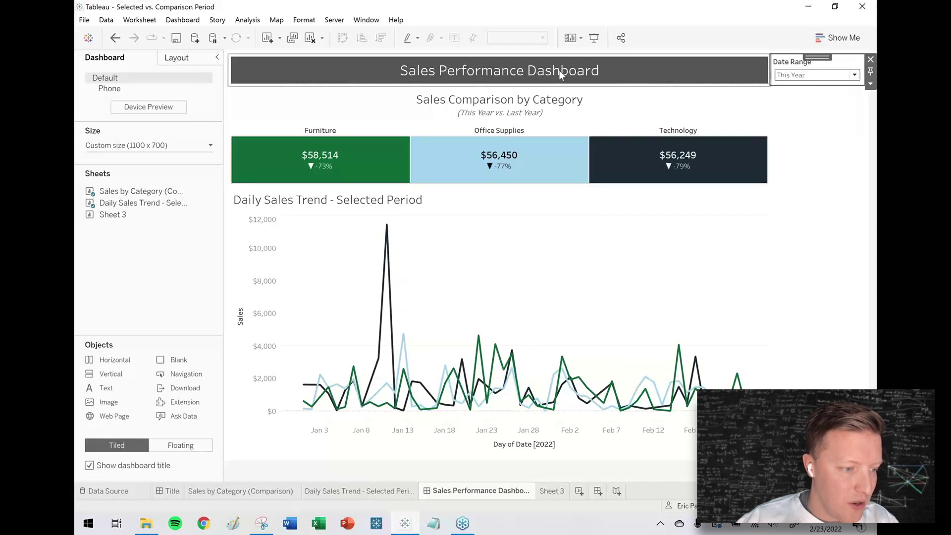
double_click(608, 75)
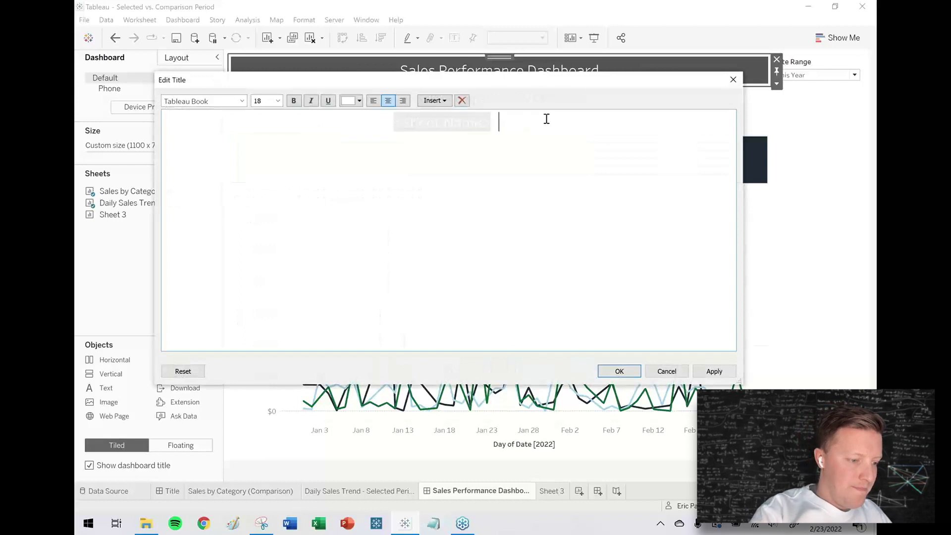
click(435, 102)
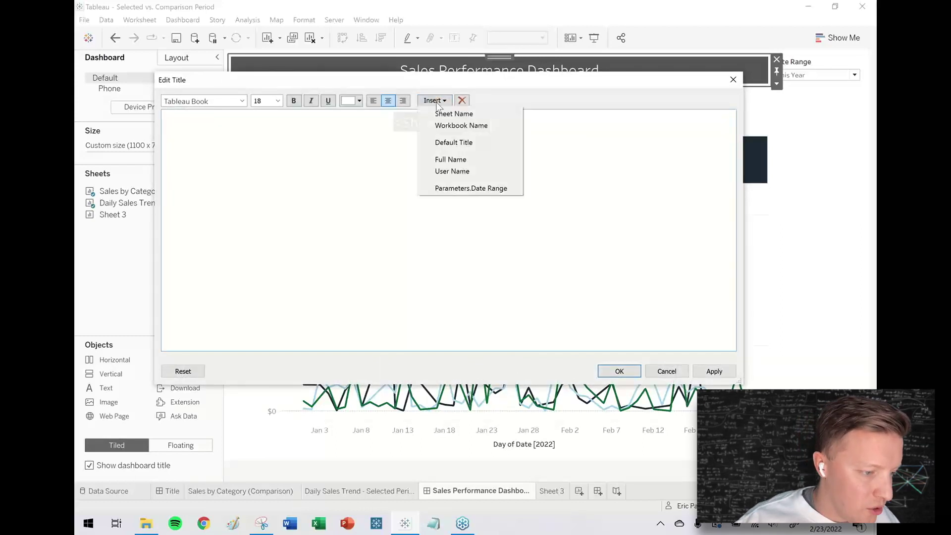
click(470, 189)
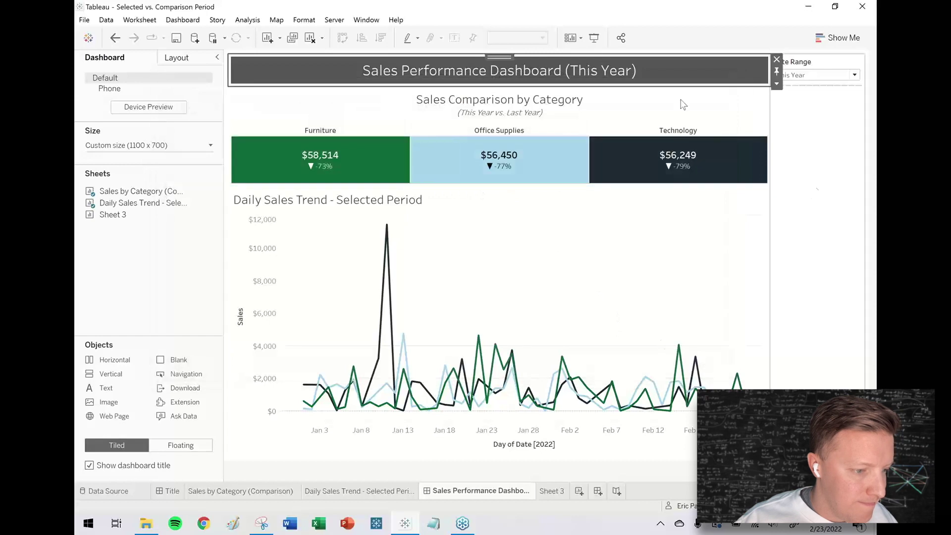
Italicize the parenthesised Date Range parameter text in the dashboard title
double_click(619, 74)
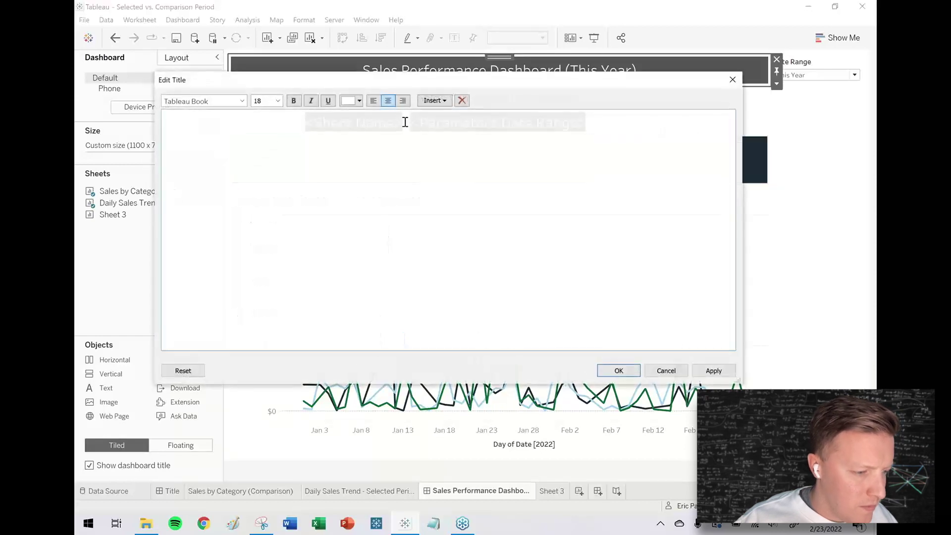
drag(403, 122, 574, 121)
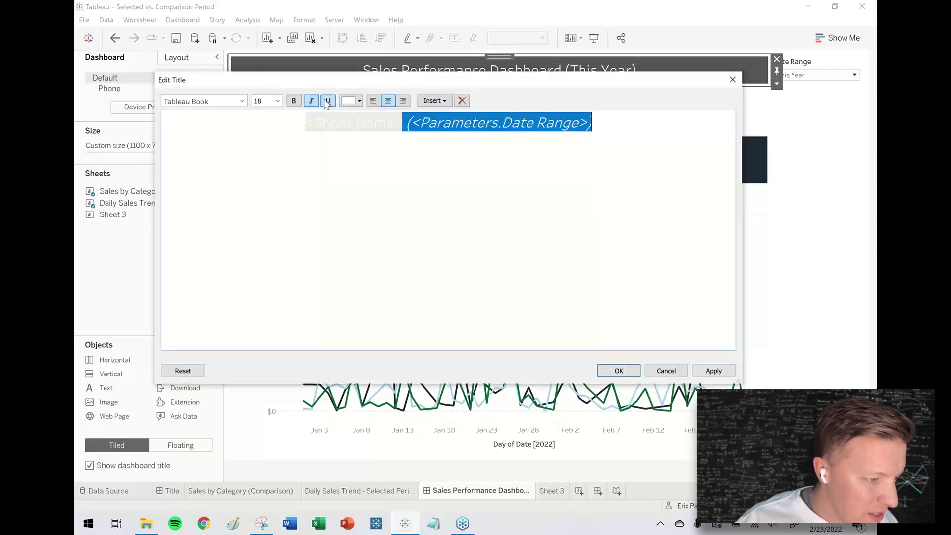
click(619, 376)
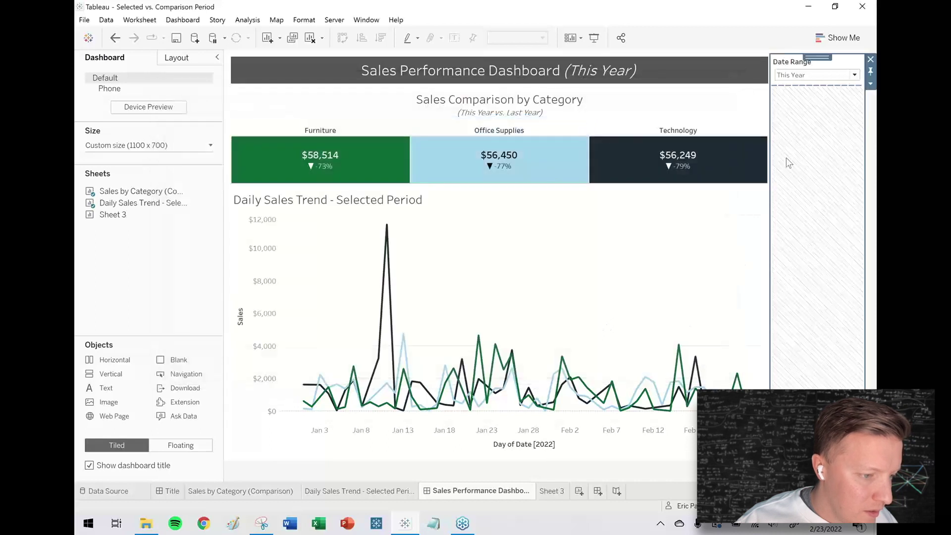
Test the dashboard titles and category comparison by setting Date Range to Year to Date, This Quarter and Quarter to Date
click(802, 78)
click(802, 94)
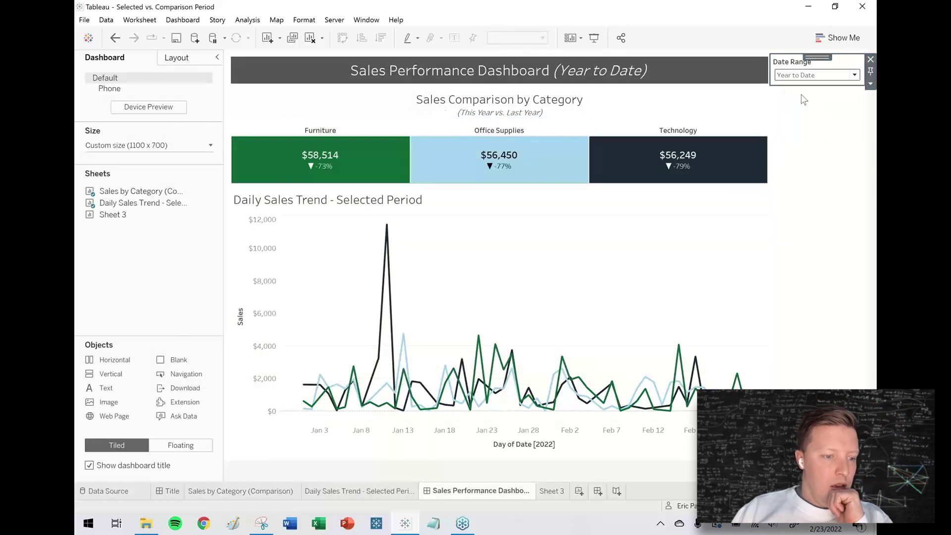
click(802, 78)
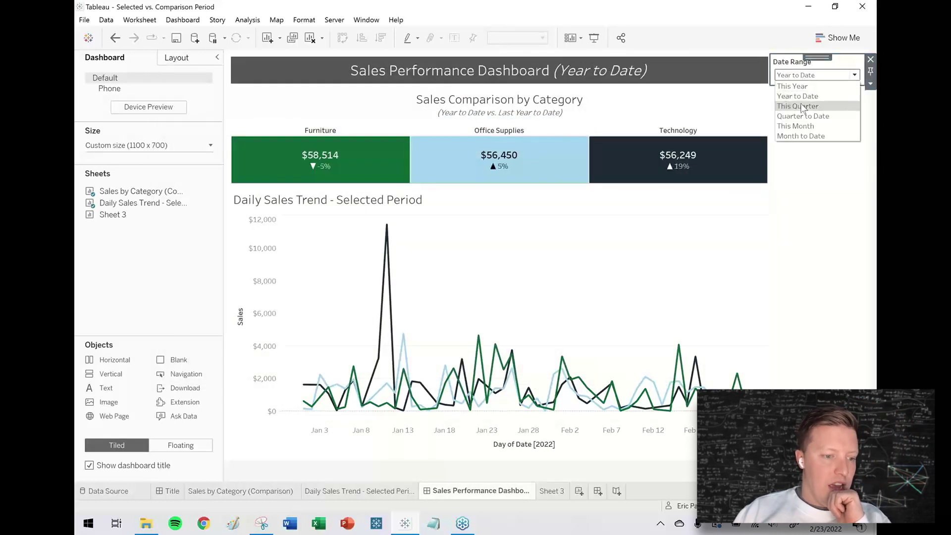
click(803, 109)
click(802, 75)
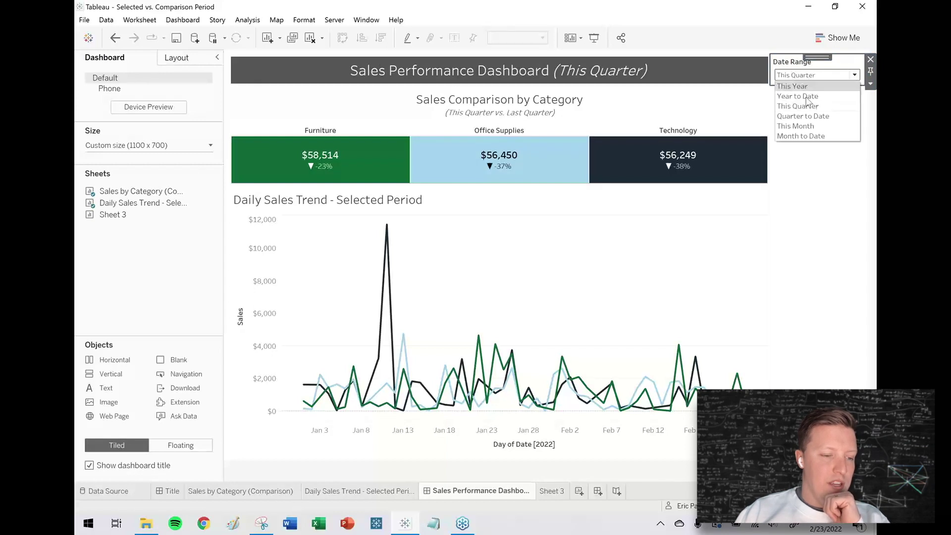
click(806, 116)
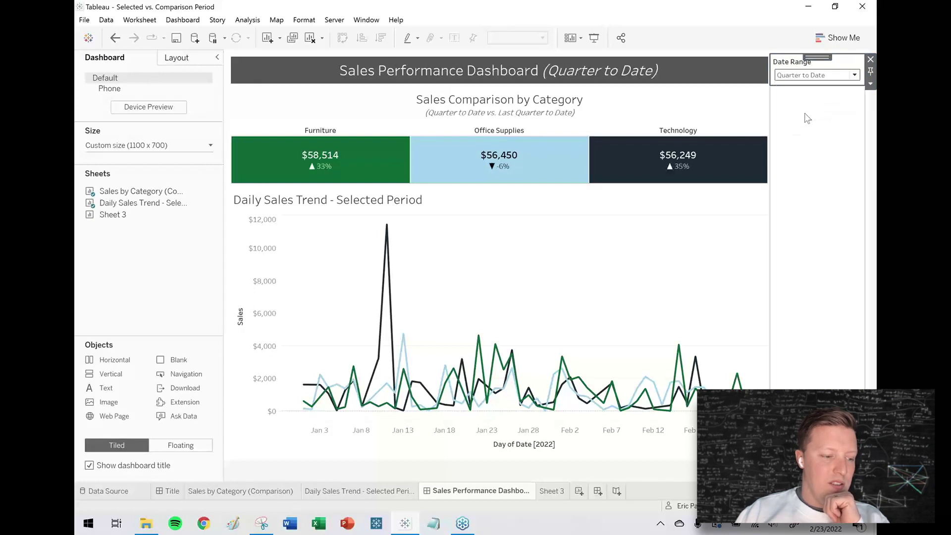
Check the Daily Sales Trend worksheet with Date Range set to Month to Date and This Year, and return to the dashboard
click(596, 274)
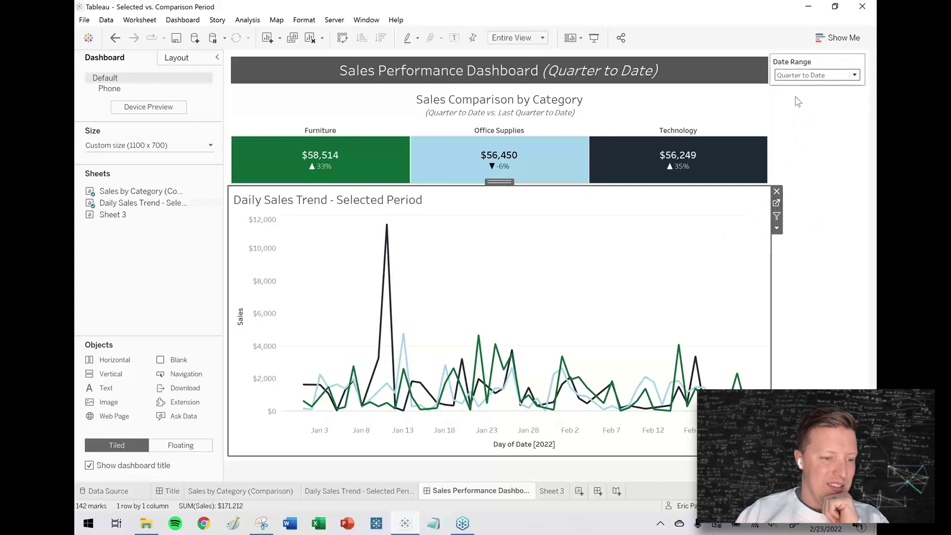
click(776, 203)
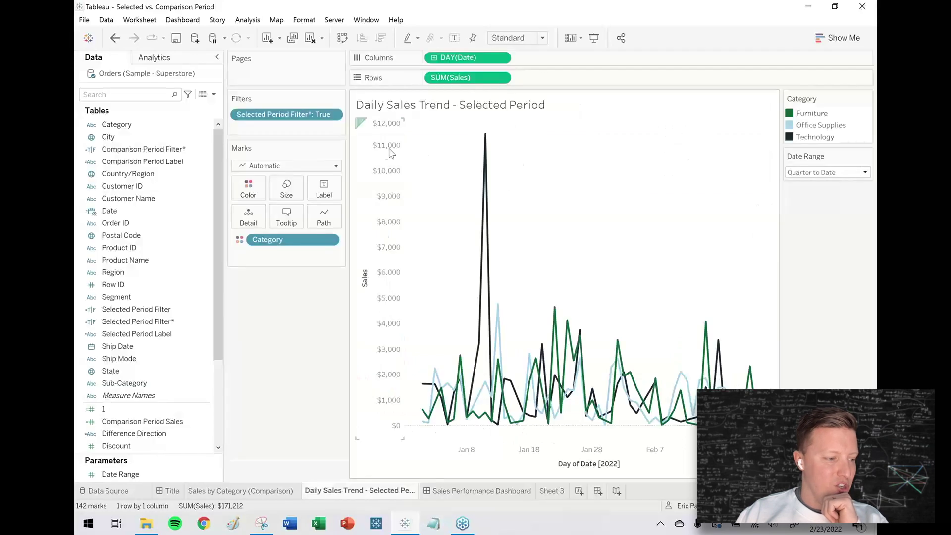
click(821, 173)
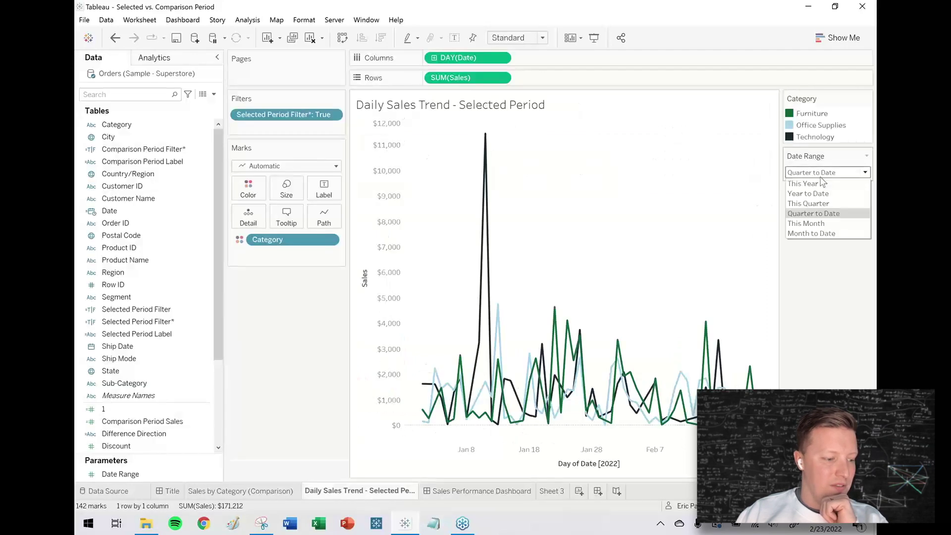
click(818, 233)
click(822, 172)
click(822, 172)
click(478, 490)
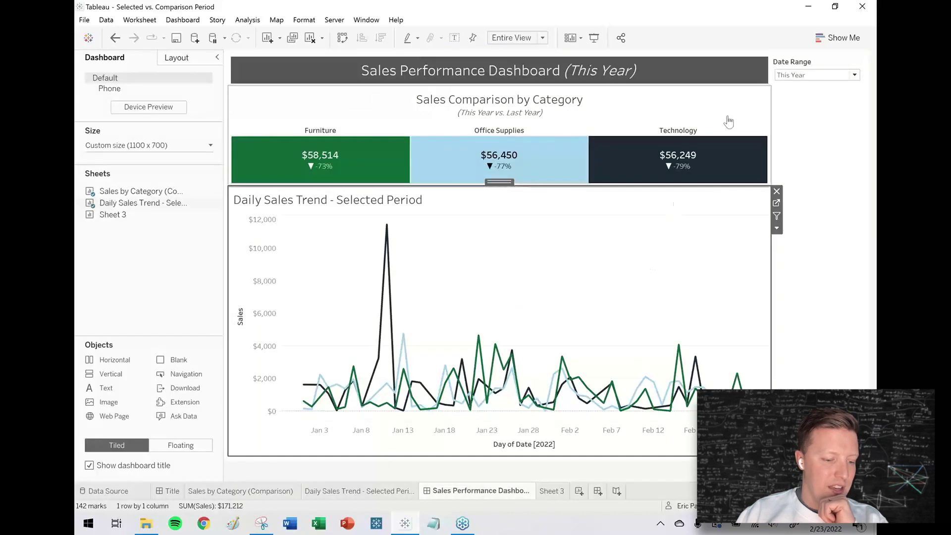
Set the dashboard's Date Range parameter to This Month and finally to Month to Date
click(813, 76)
click(807, 130)
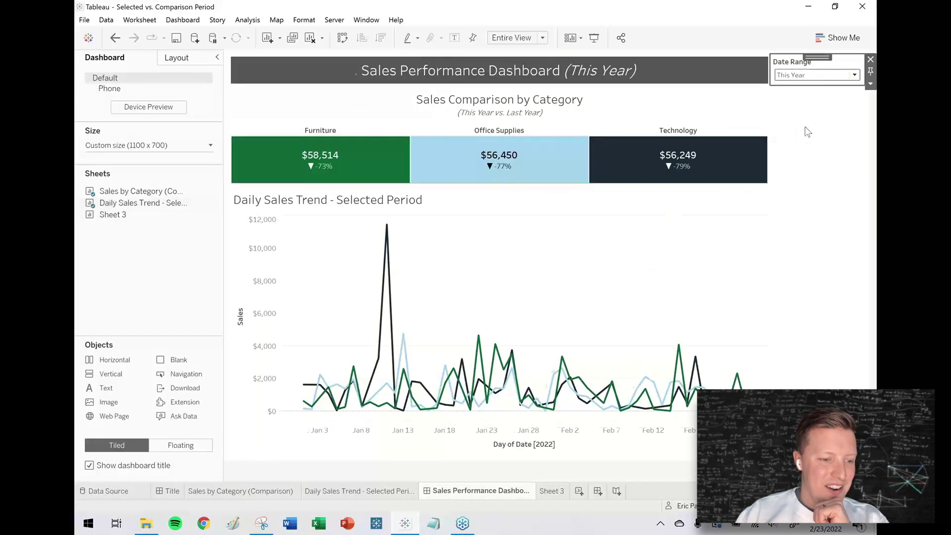
click(801, 77)
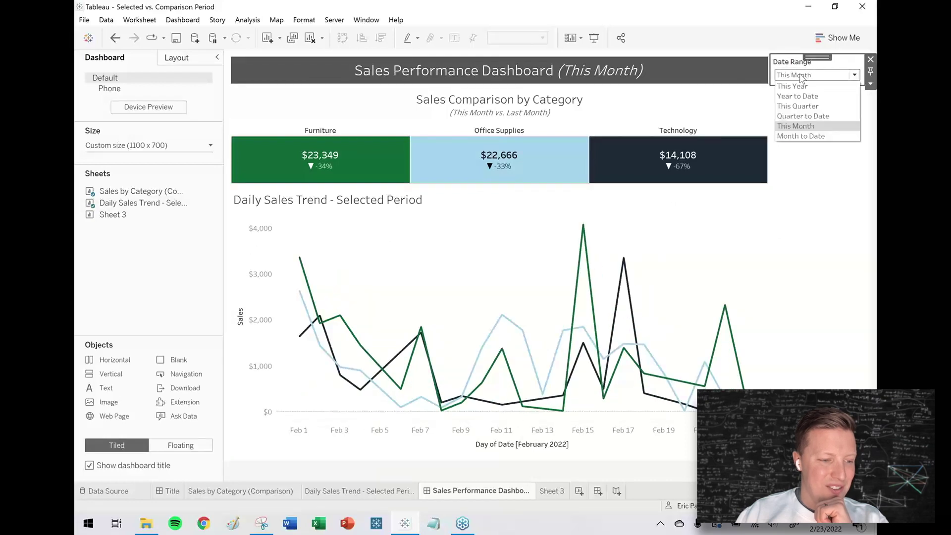
click(807, 136)
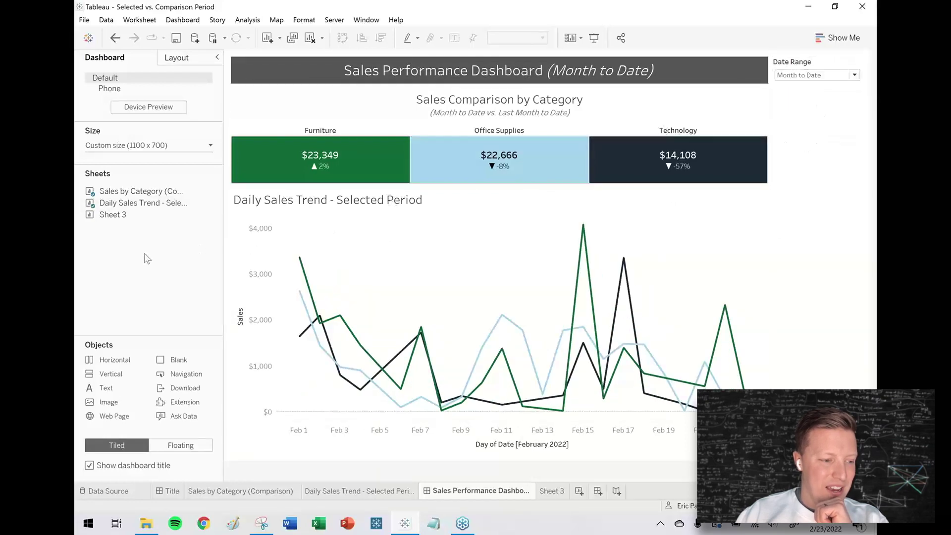